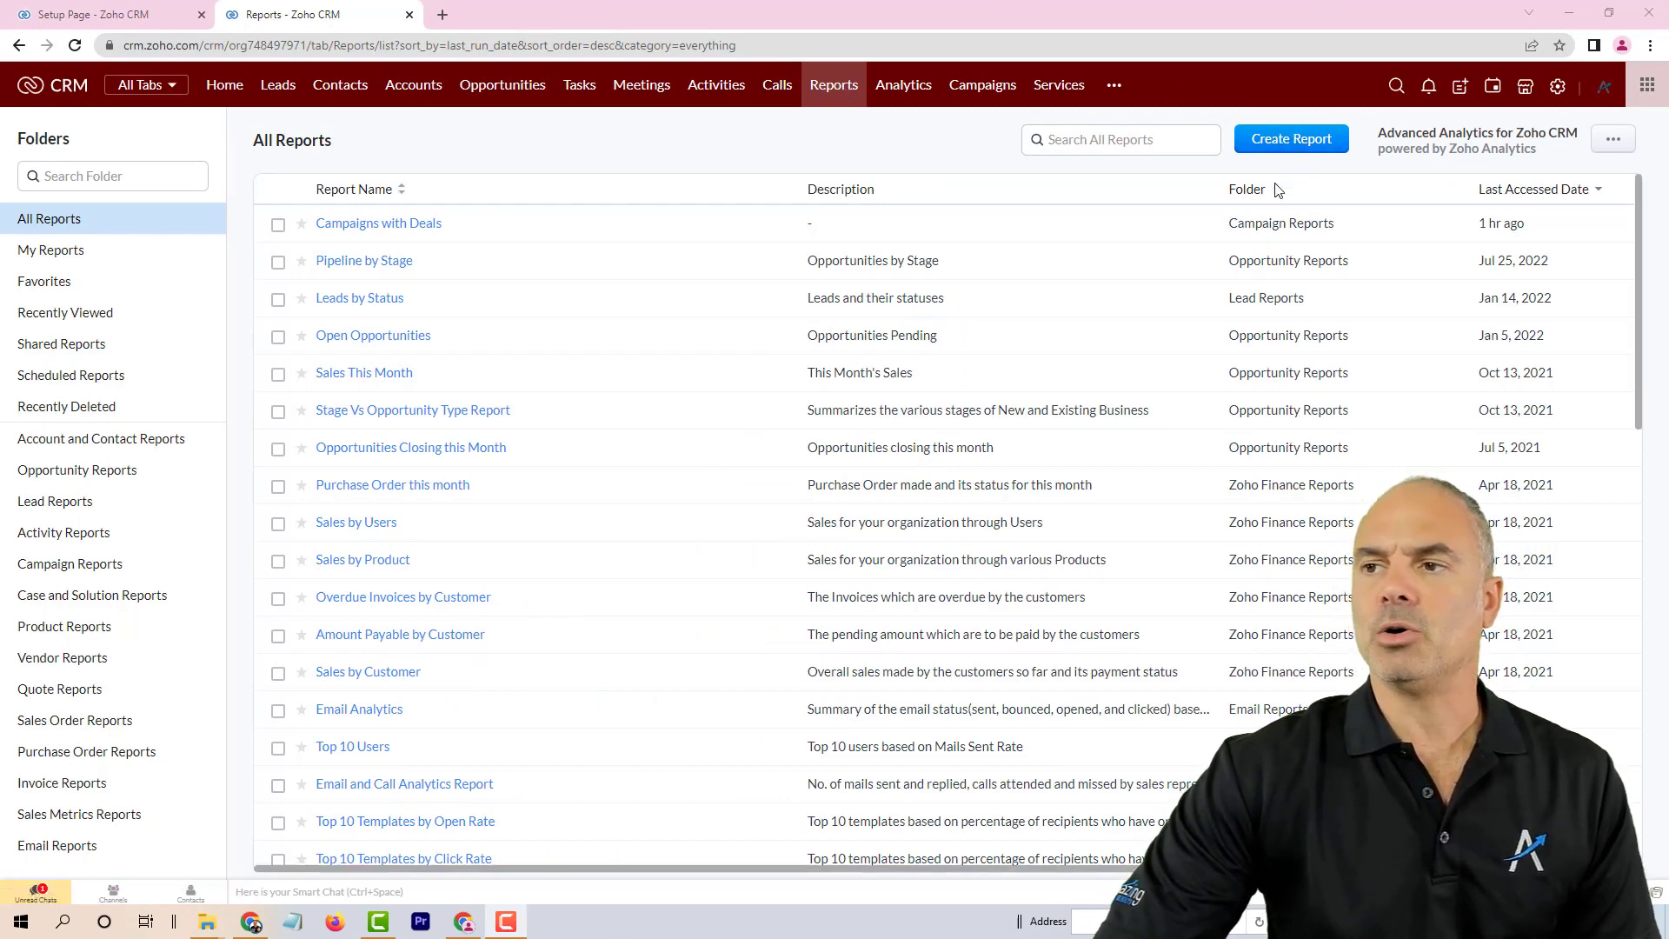
- On the Reports page, start a new report with Create Report
{"action": "left_click", "coordinate": [1288, 154]}
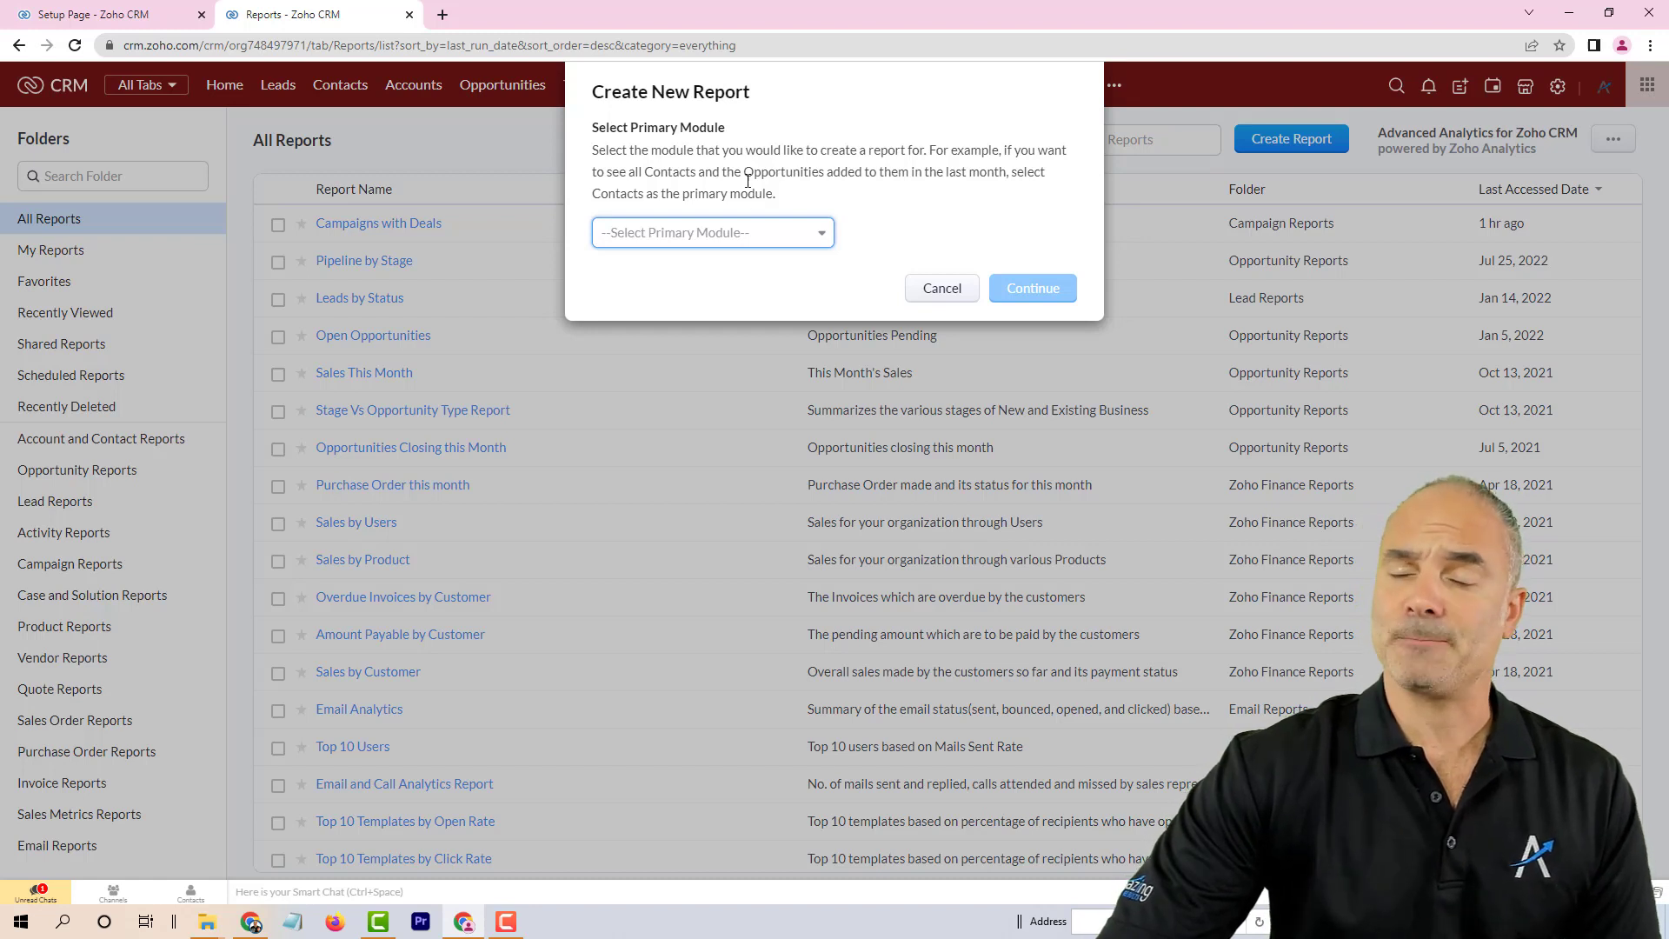
- Pick Campaigns as the new report's primary module and continue
{"action": "left_click", "coordinate": [754, 235]}
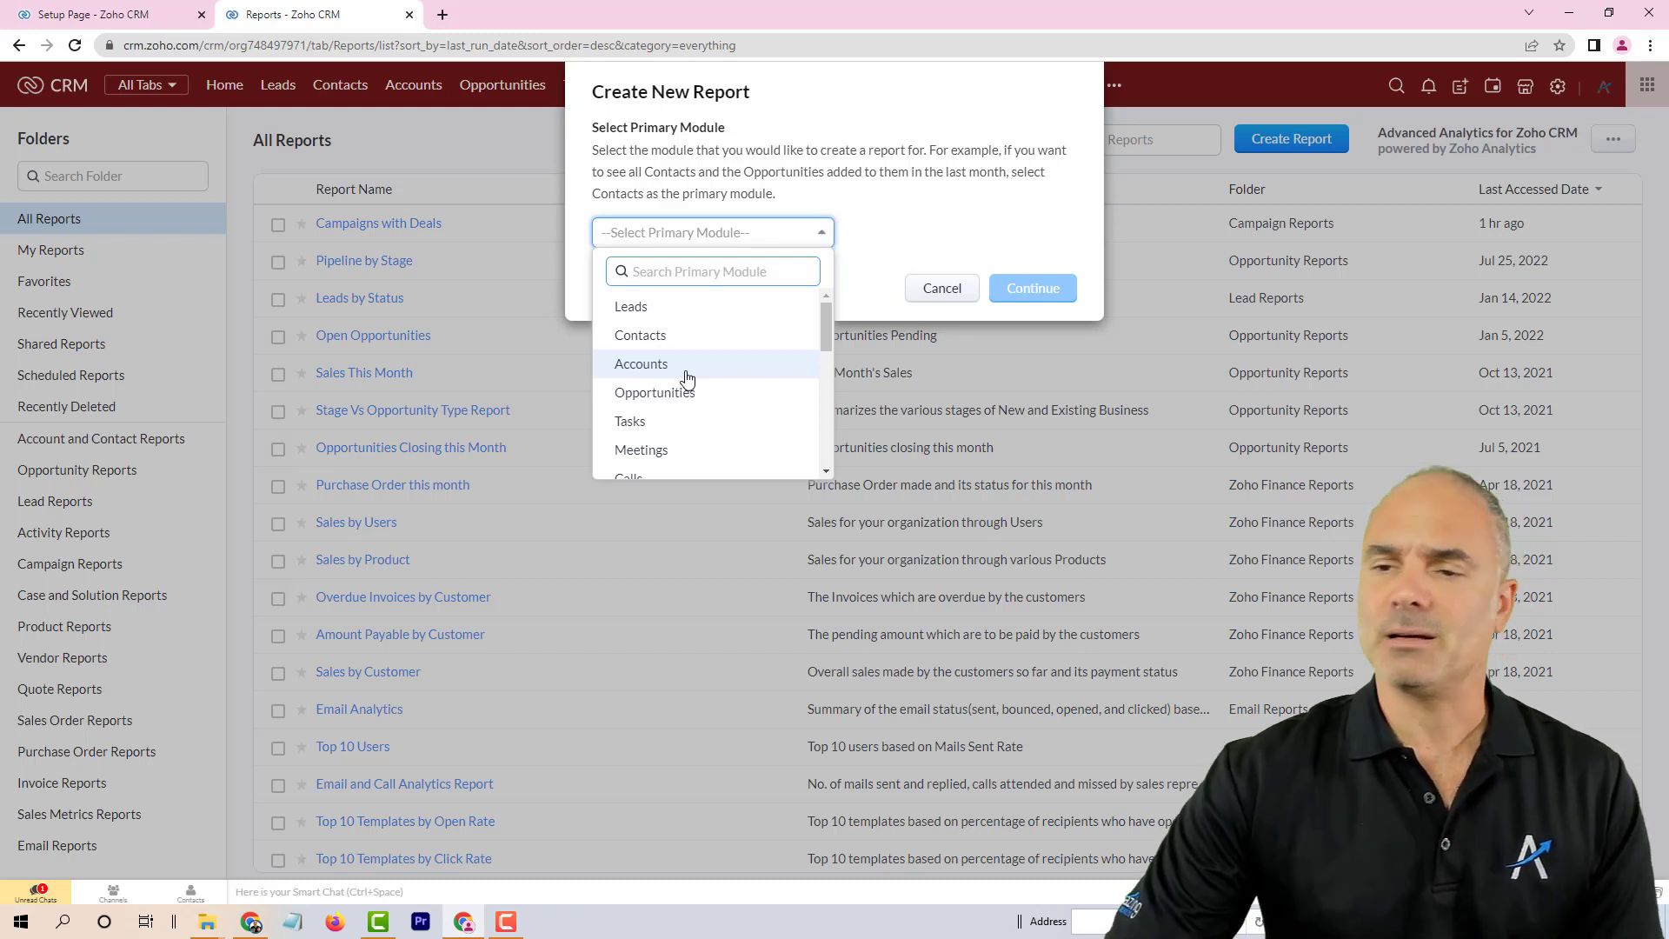
{"action": "scroll", "coordinate": [687, 379], "scroll_direction": "down", "scroll_amount": 3}
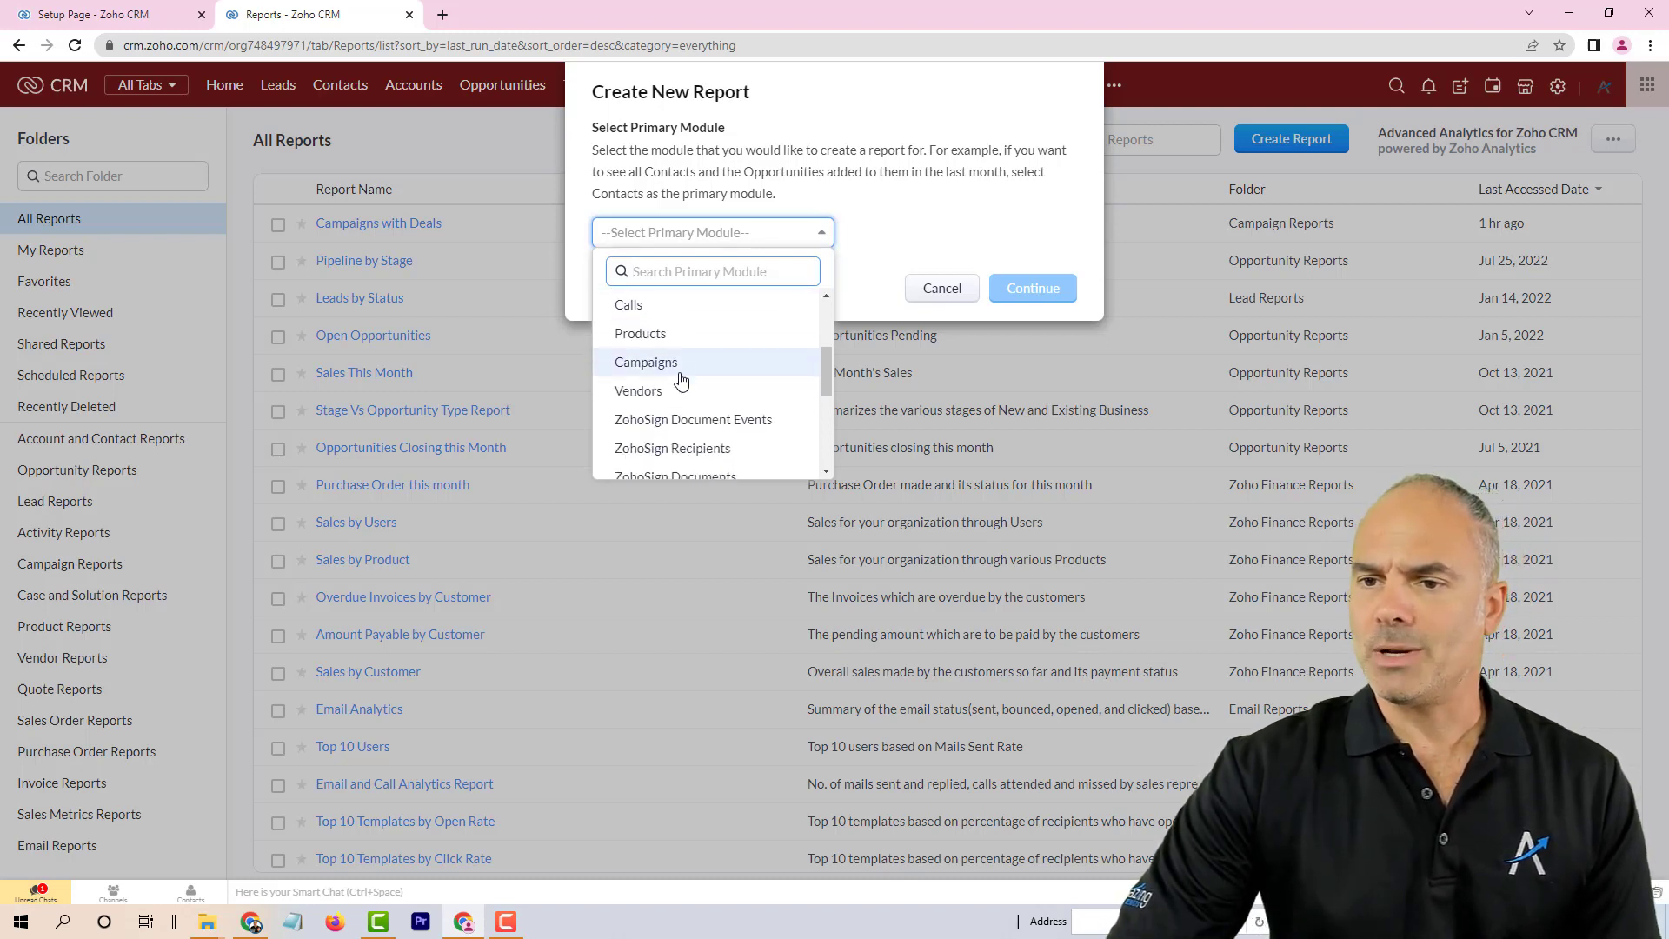
{"action": "left_click", "coordinate": [683, 374]}
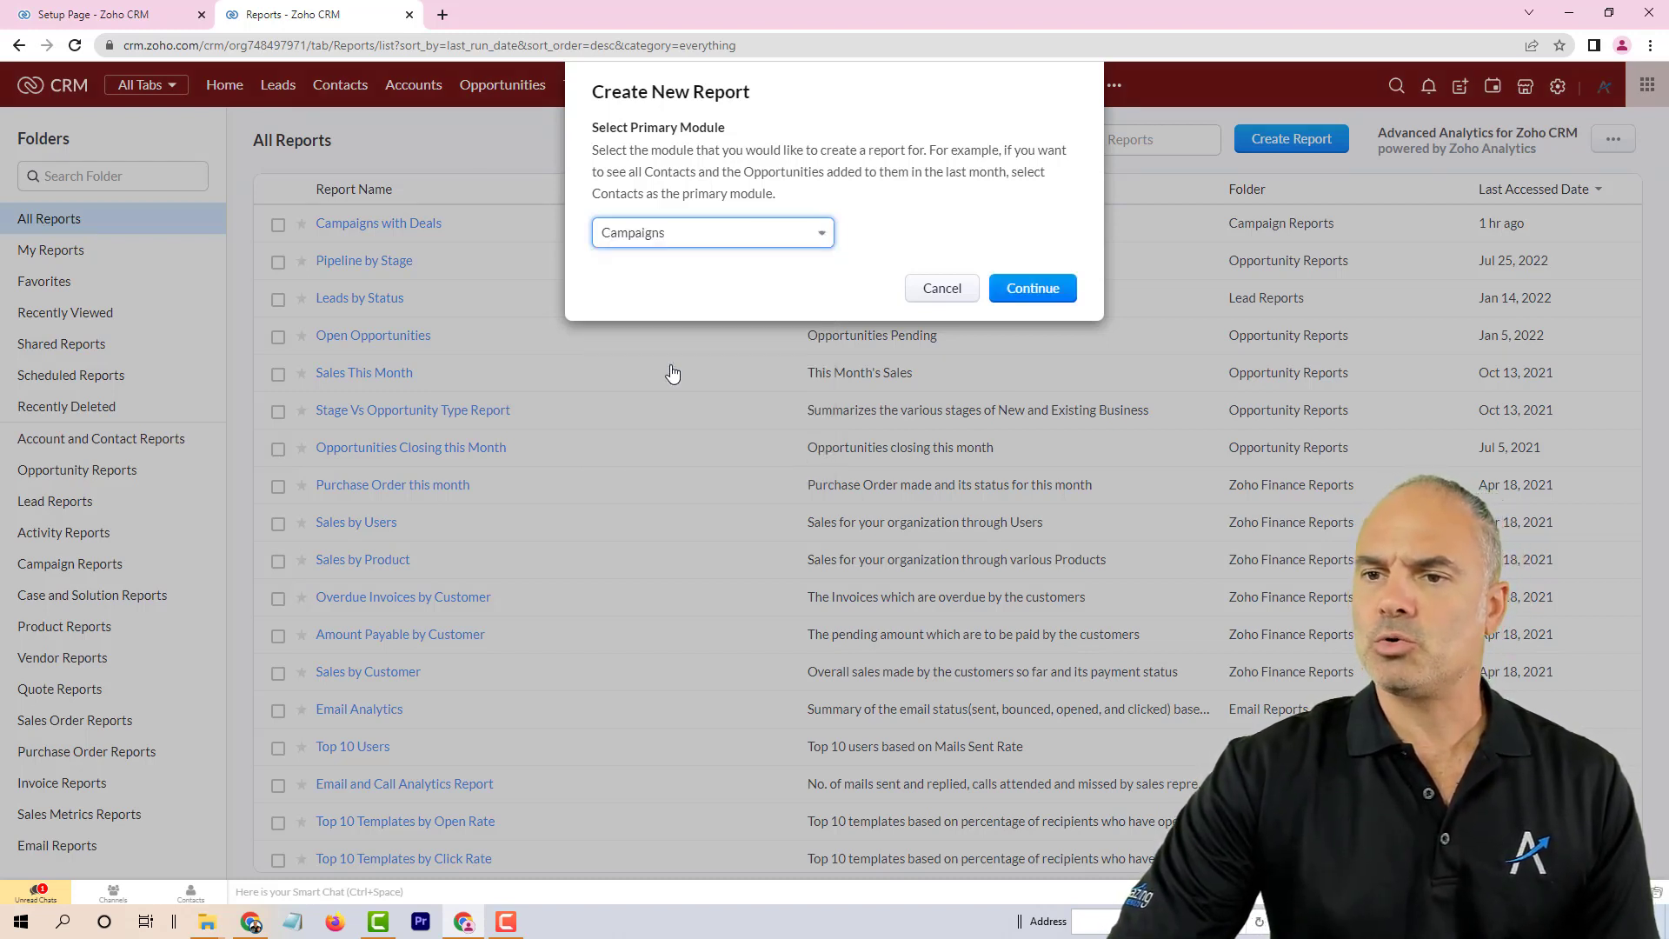
{"action": "left_click", "coordinate": [1031, 290]}
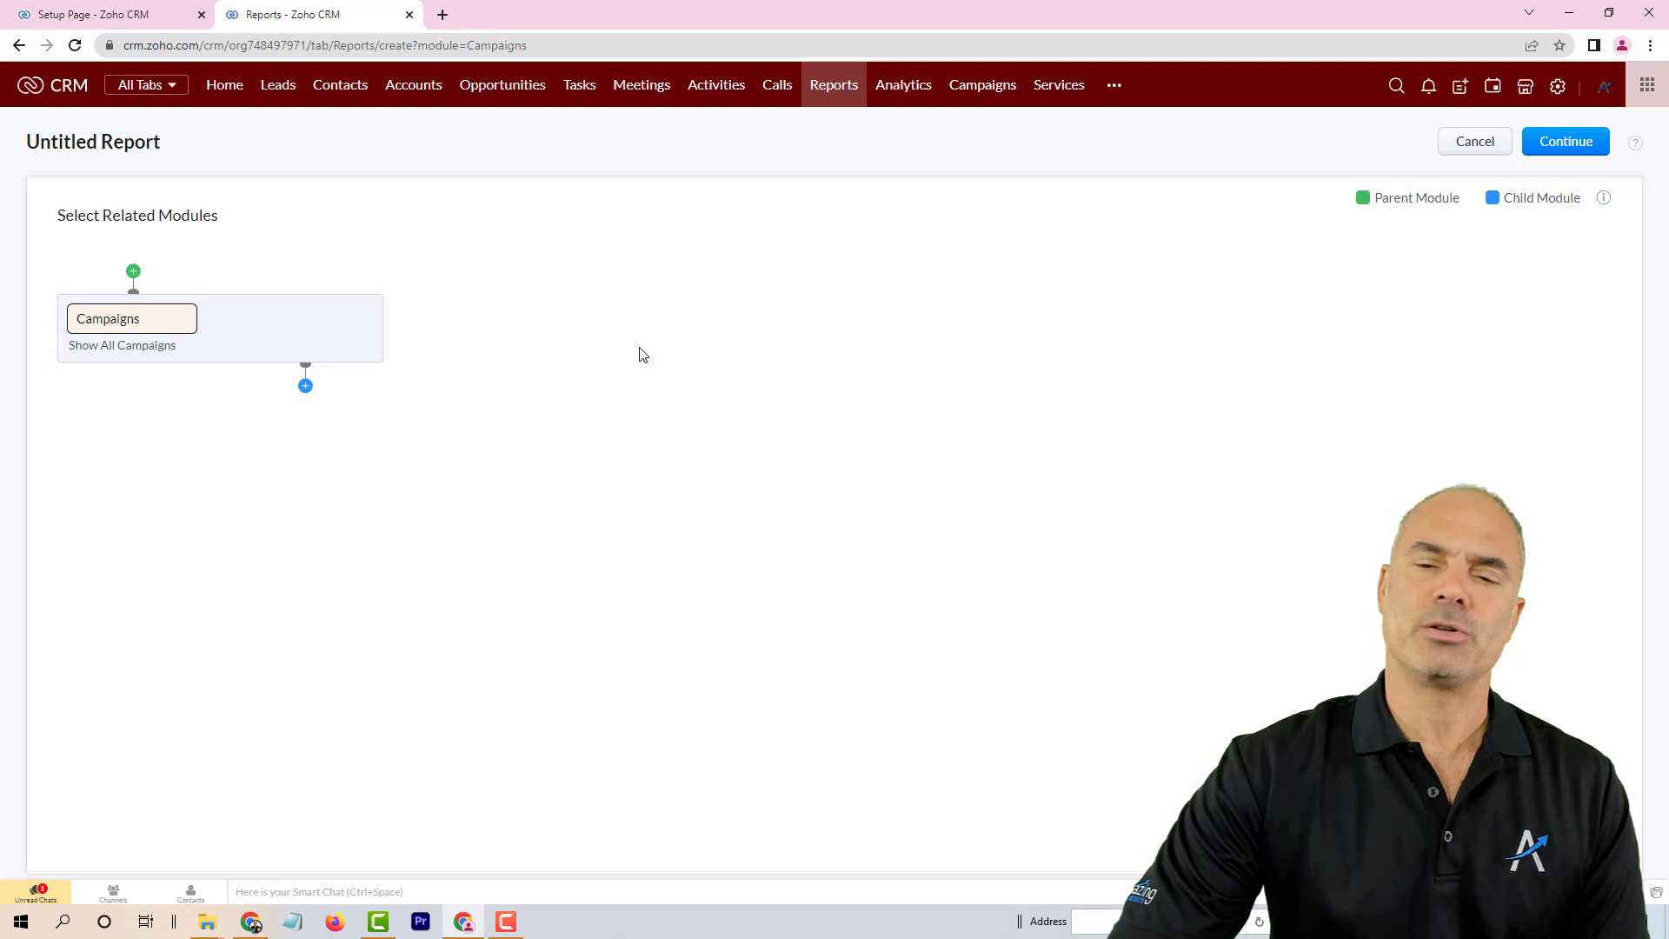
- Add Opportunities as a related child module under Campaigns
{"action": "left_click", "coordinate": [130, 274]}
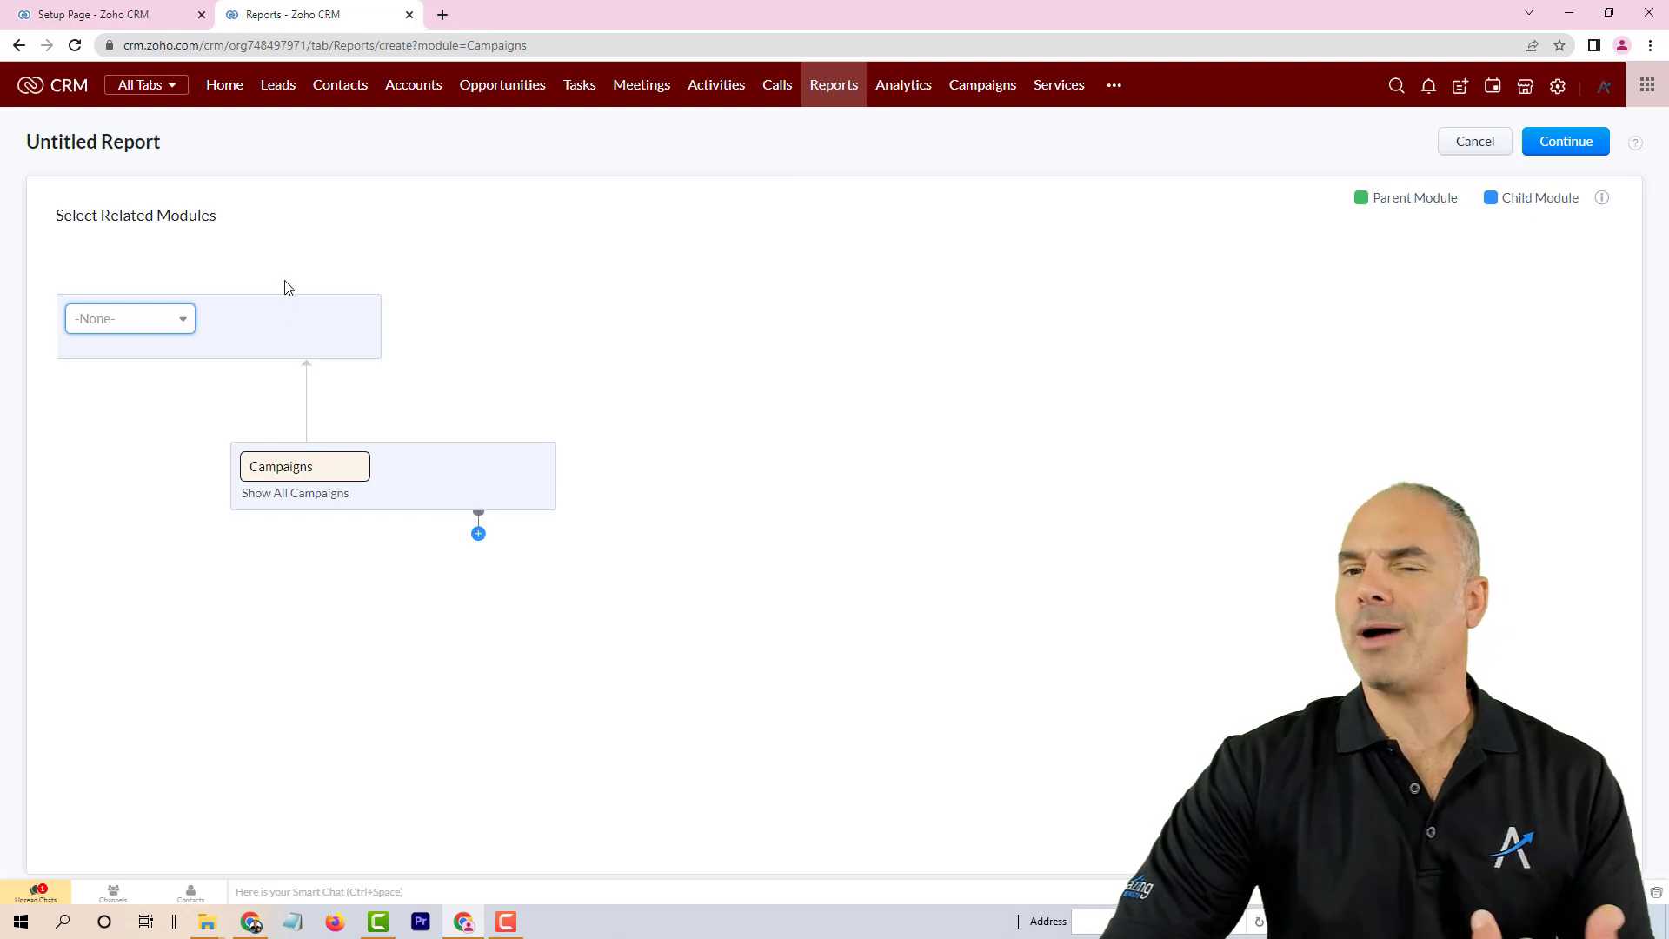
{"action": "left_click", "coordinate": [356, 319]}
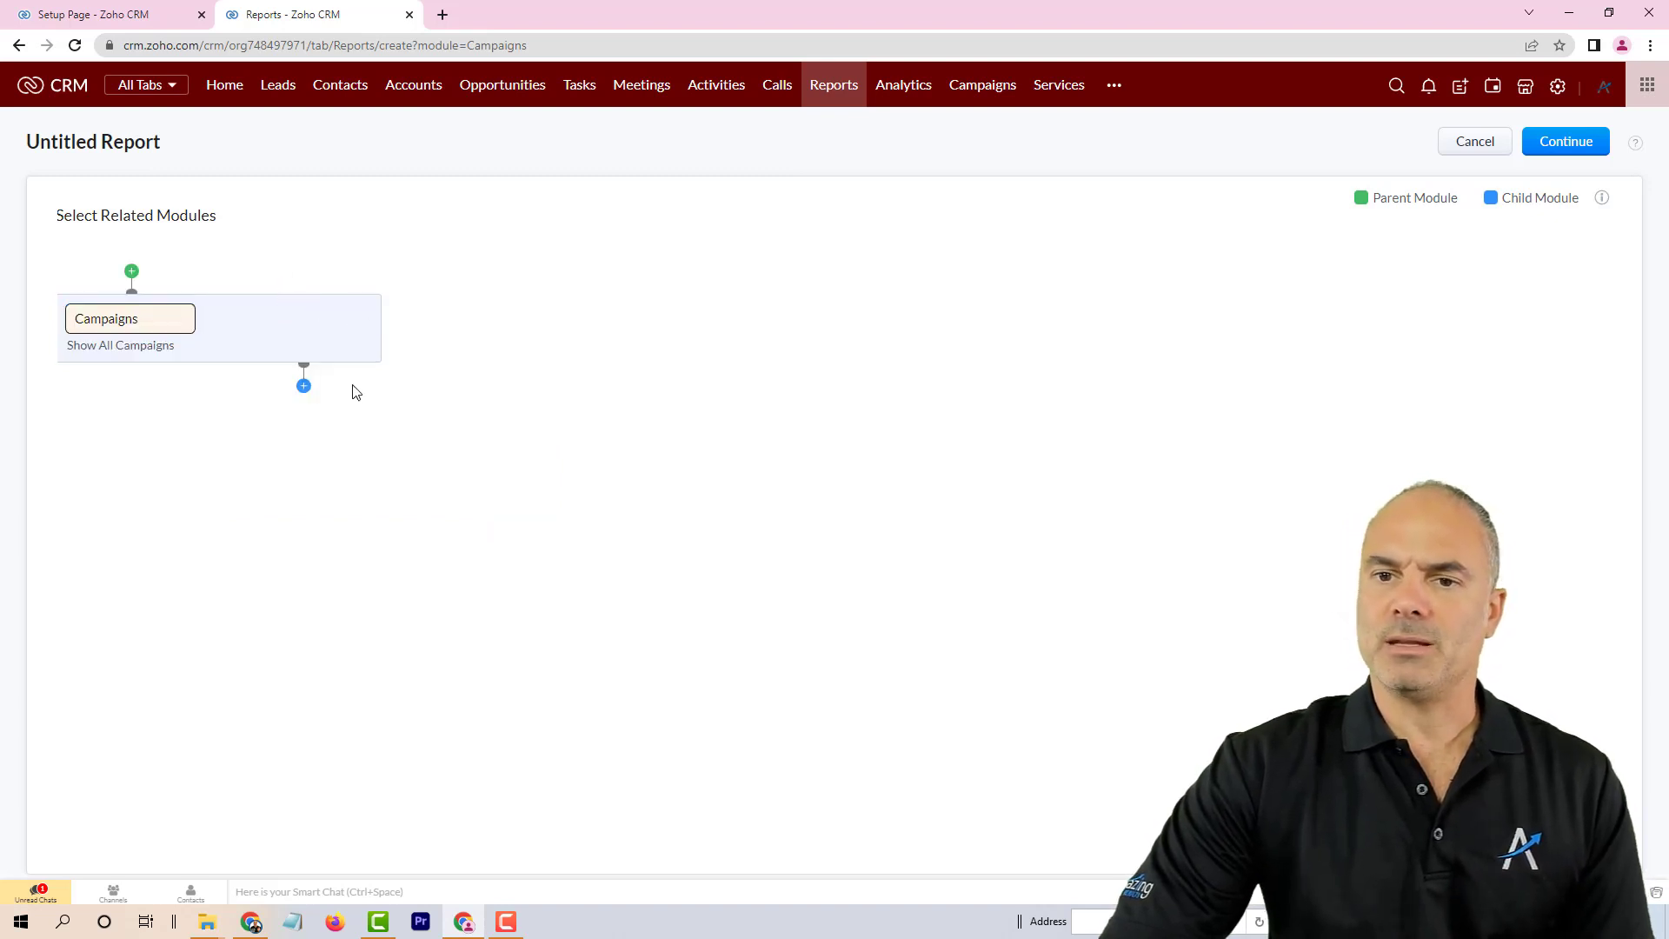
{"action": "left_click", "coordinate": [304, 386]}
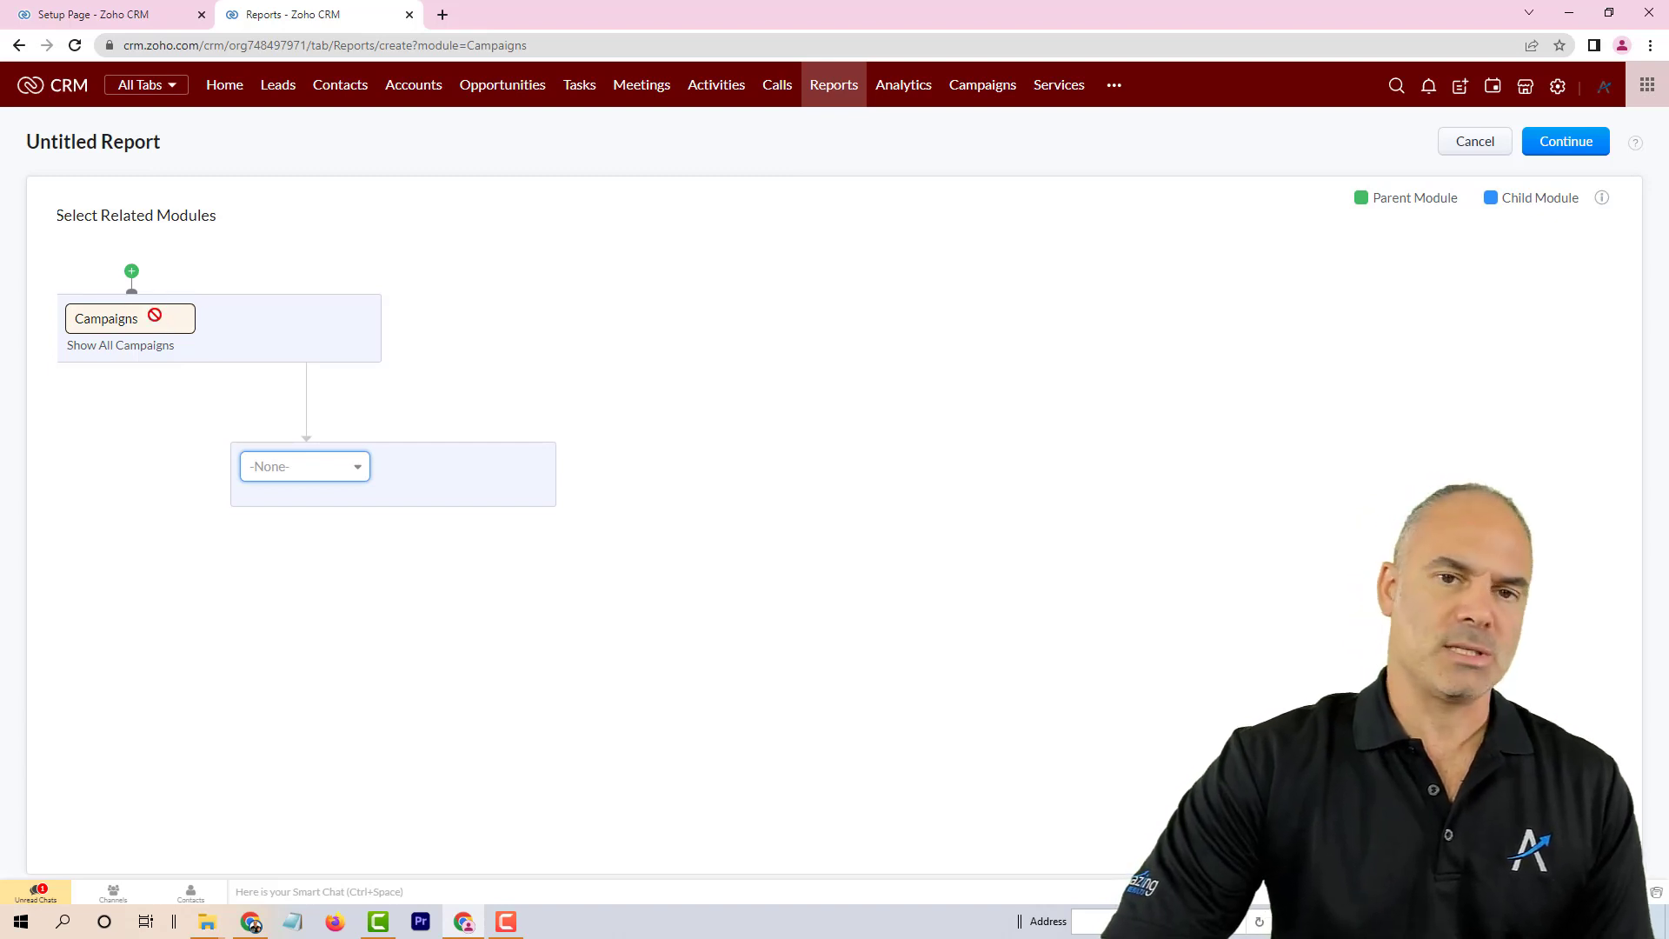
{"action": "left_click", "coordinate": [279, 469]}
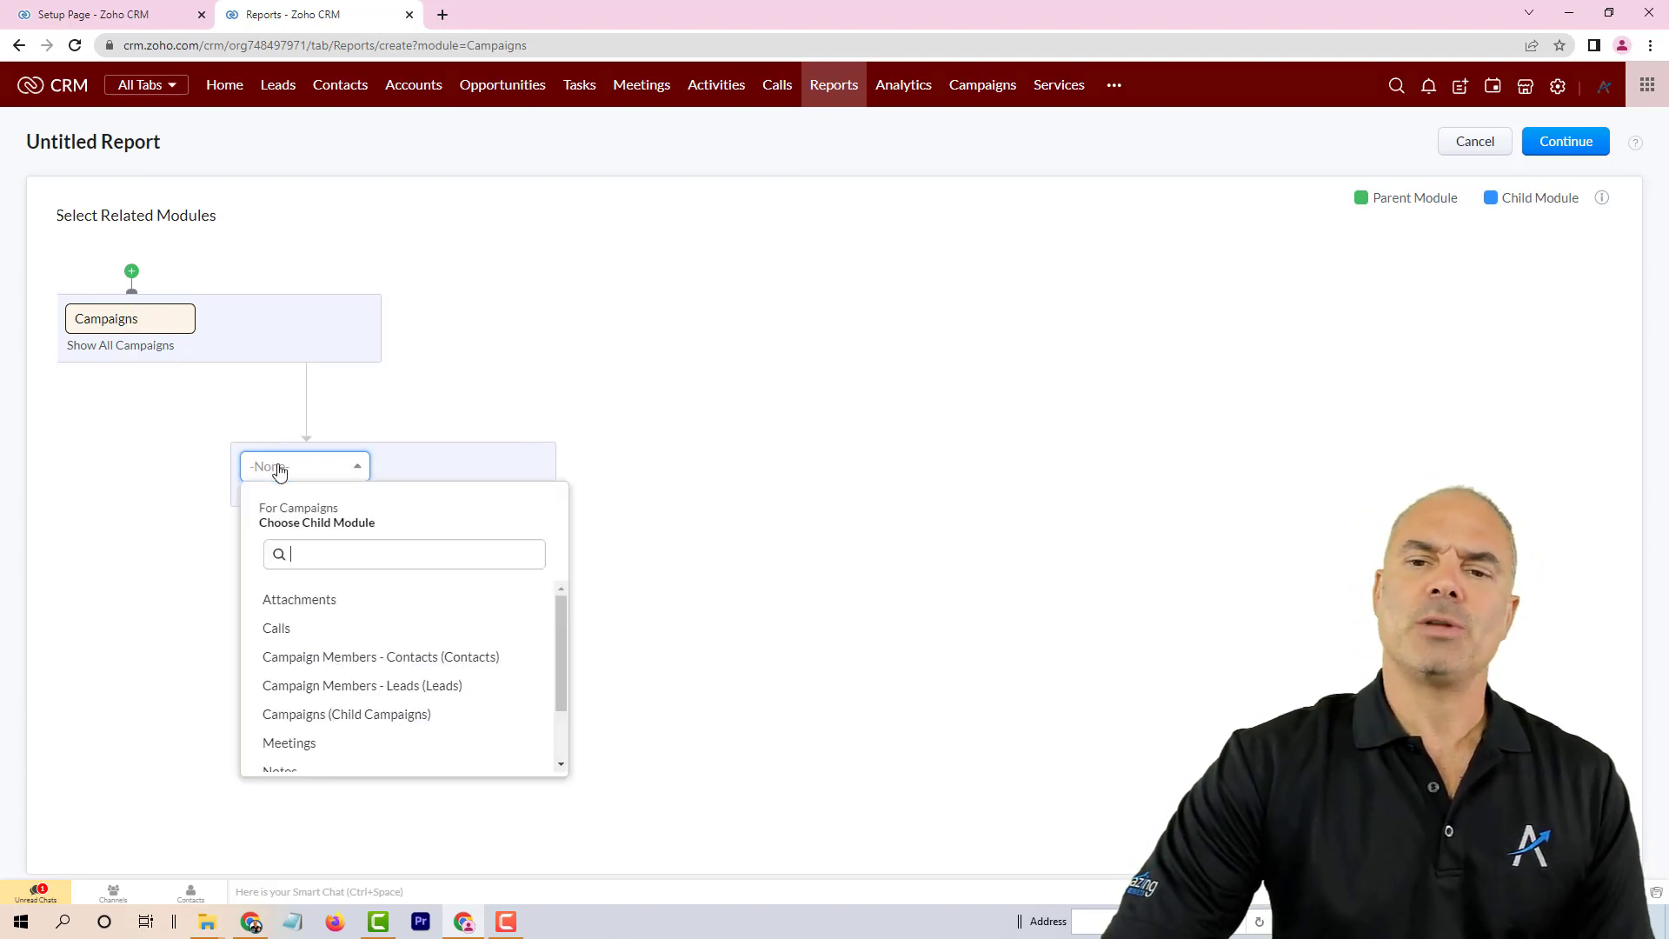
{"action": "scroll", "coordinate": [387, 657], "scroll_direction": "down", "scroll_amount": 1}
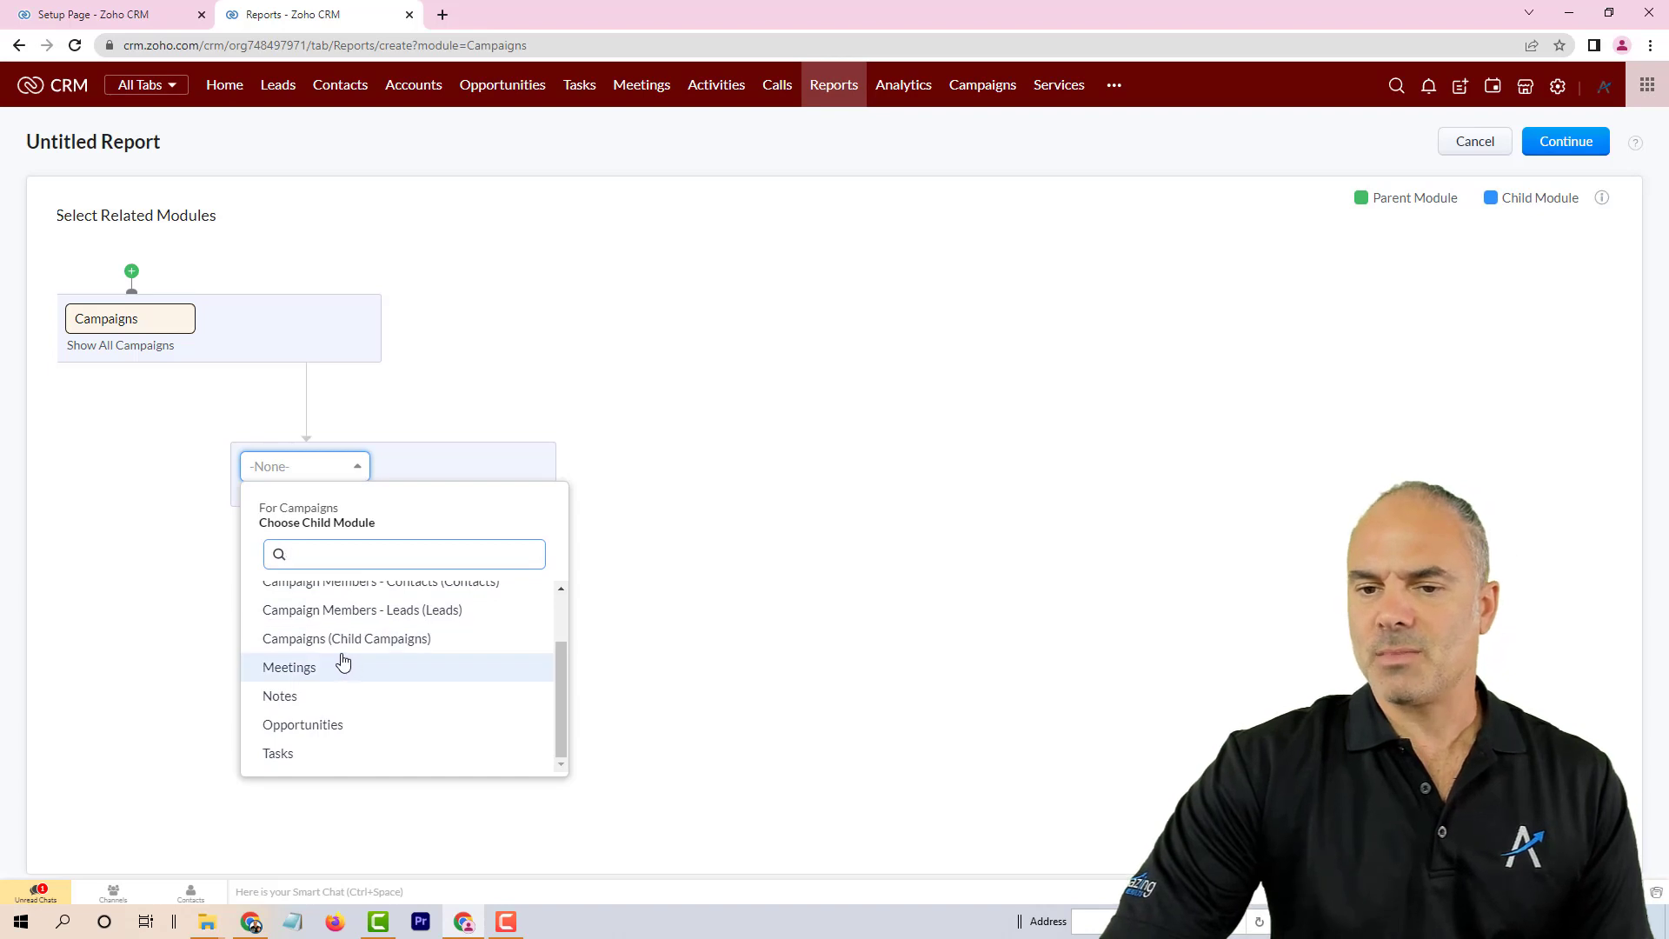
{"action": "scroll", "coordinate": [343, 662], "scroll_direction": "up", "scroll_amount": 2}
{"action": "scroll", "coordinate": [316, 661], "scroll_direction": "down", "scroll_amount": 1}
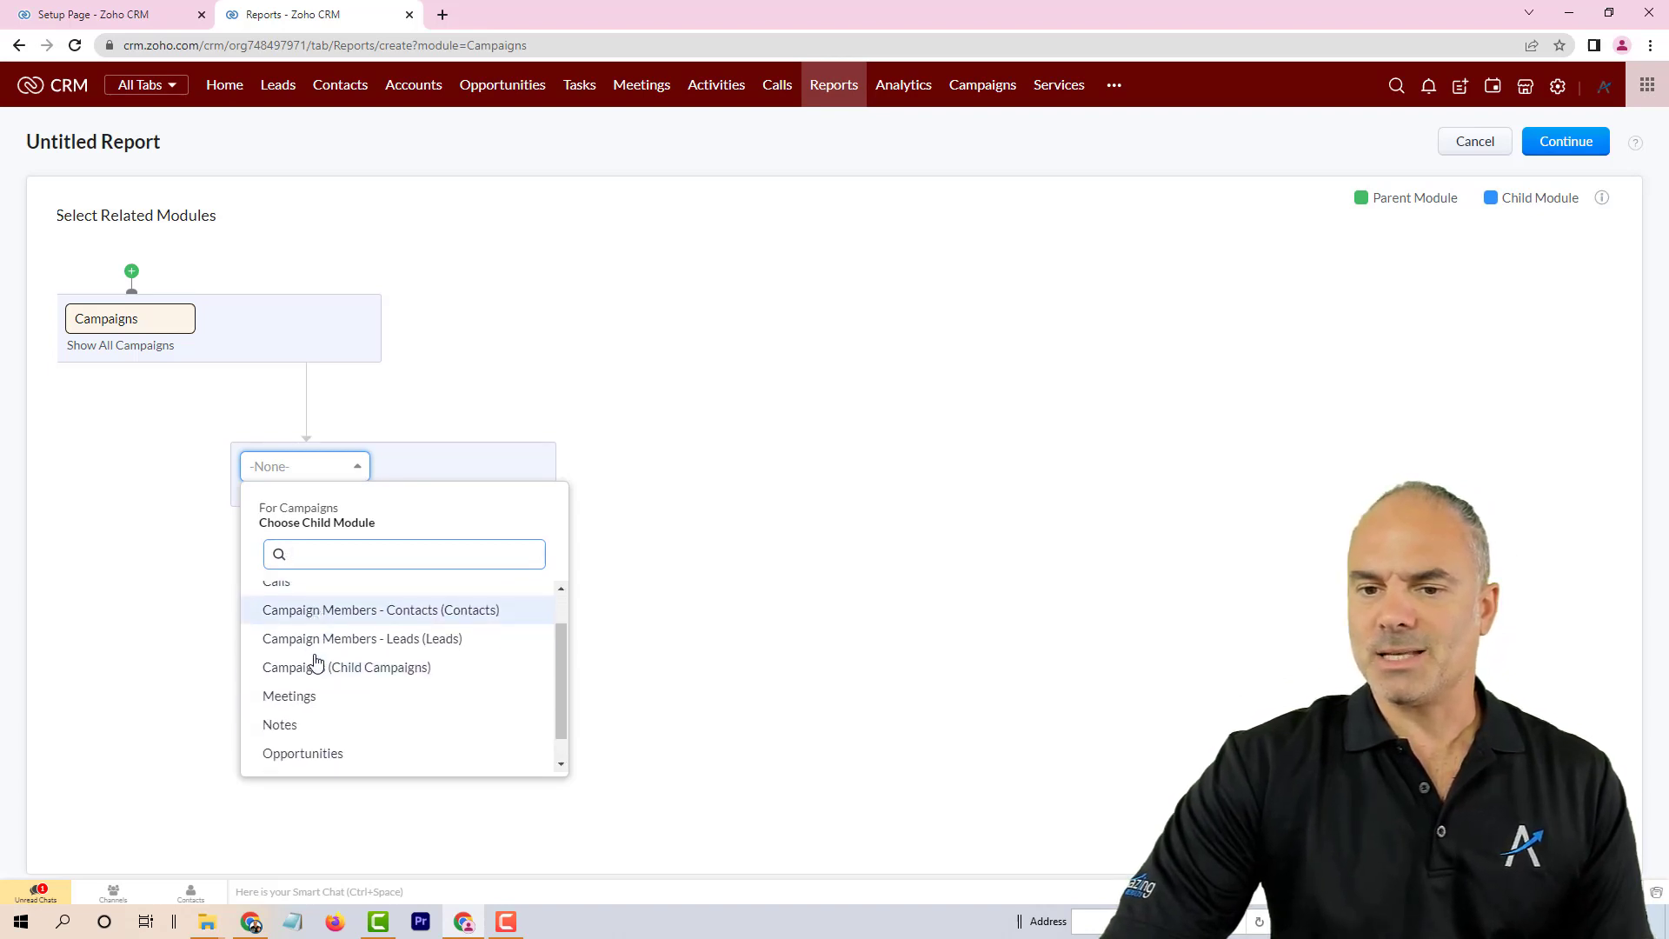
{"action": "left_click", "coordinate": [357, 725]}
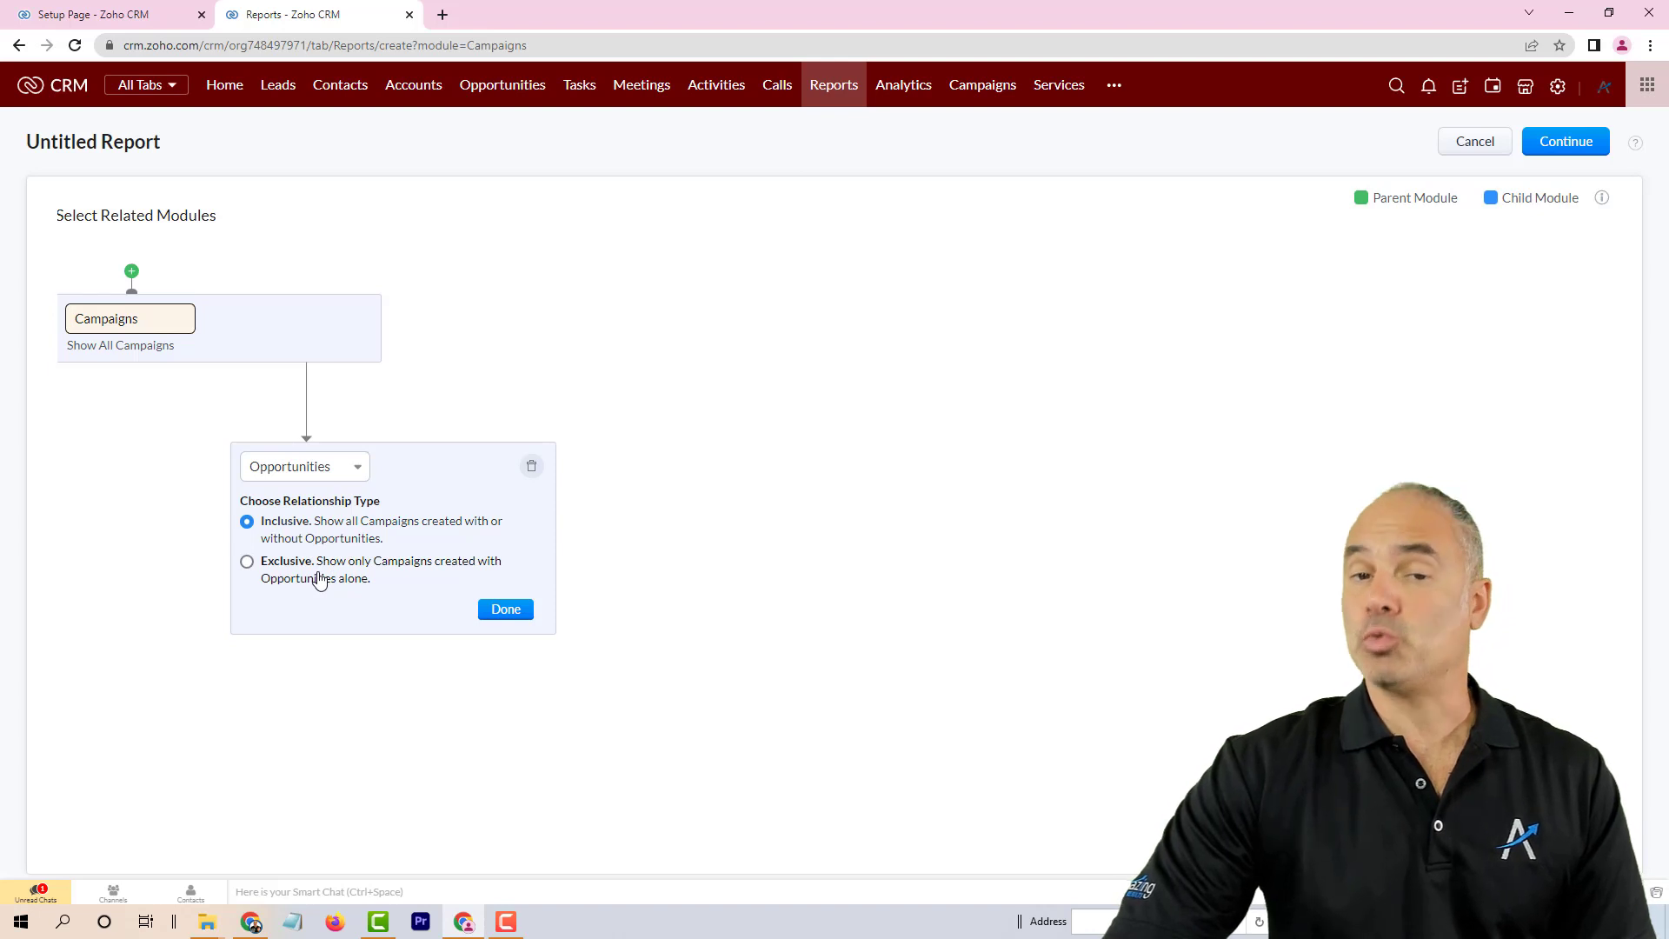
- Make the Opportunities relationship Exclusive and proceed to the report editor
{"action": "left_click", "coordinate": [320, 575]}
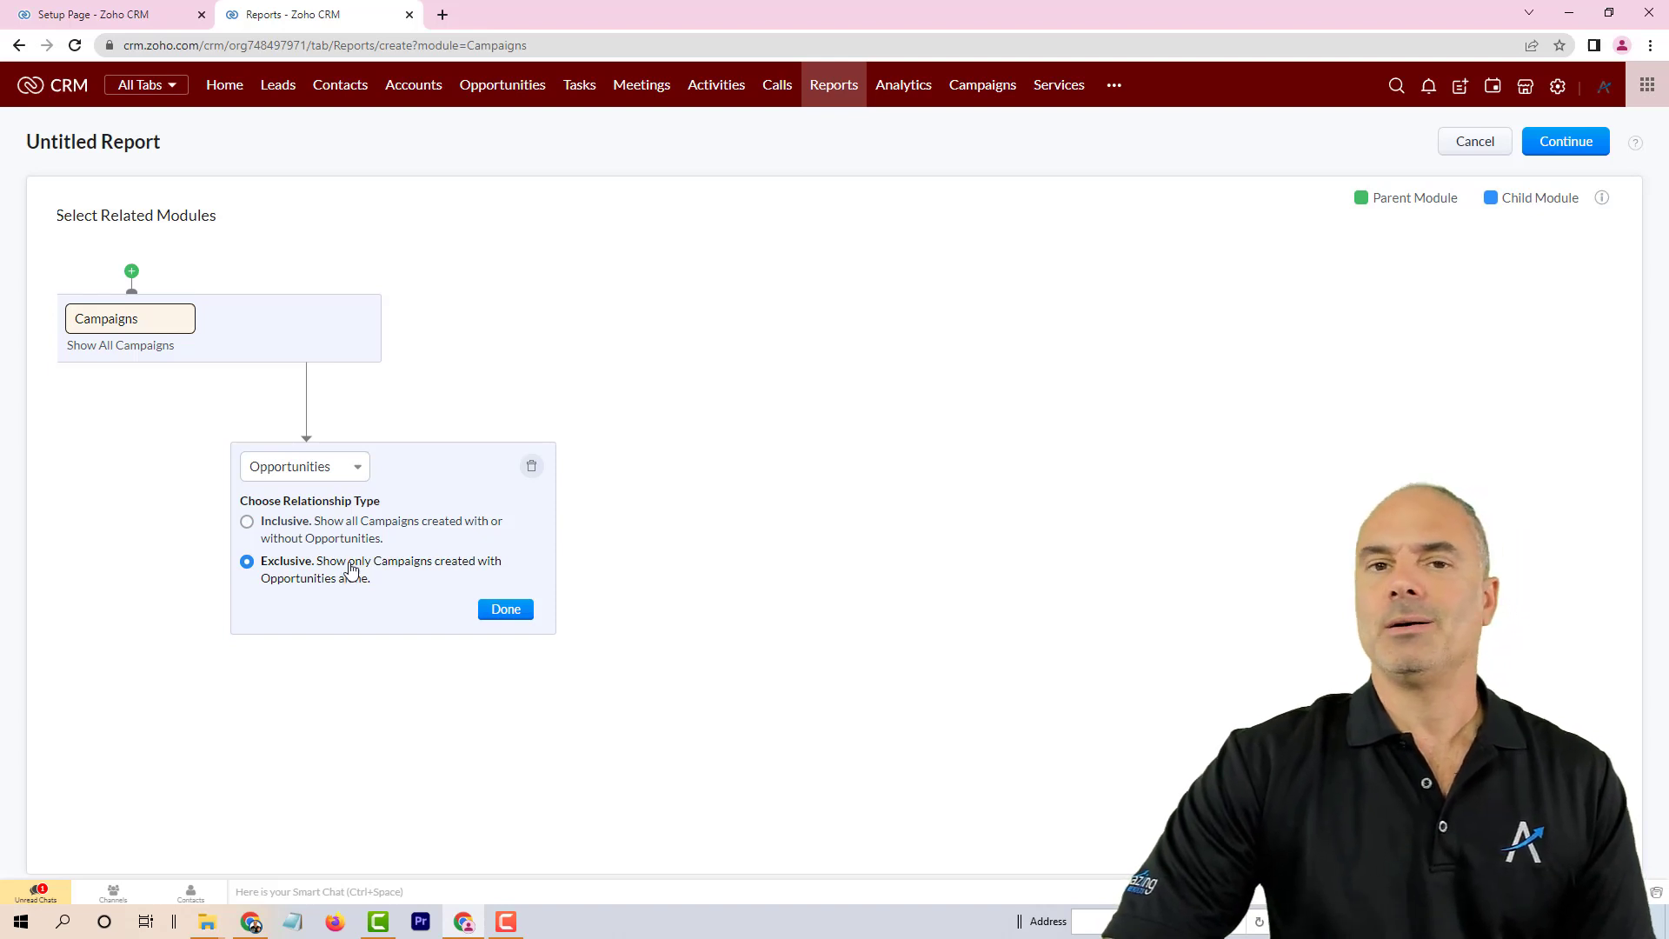
{"action": "left_click", "coordinate": [508, 610]}
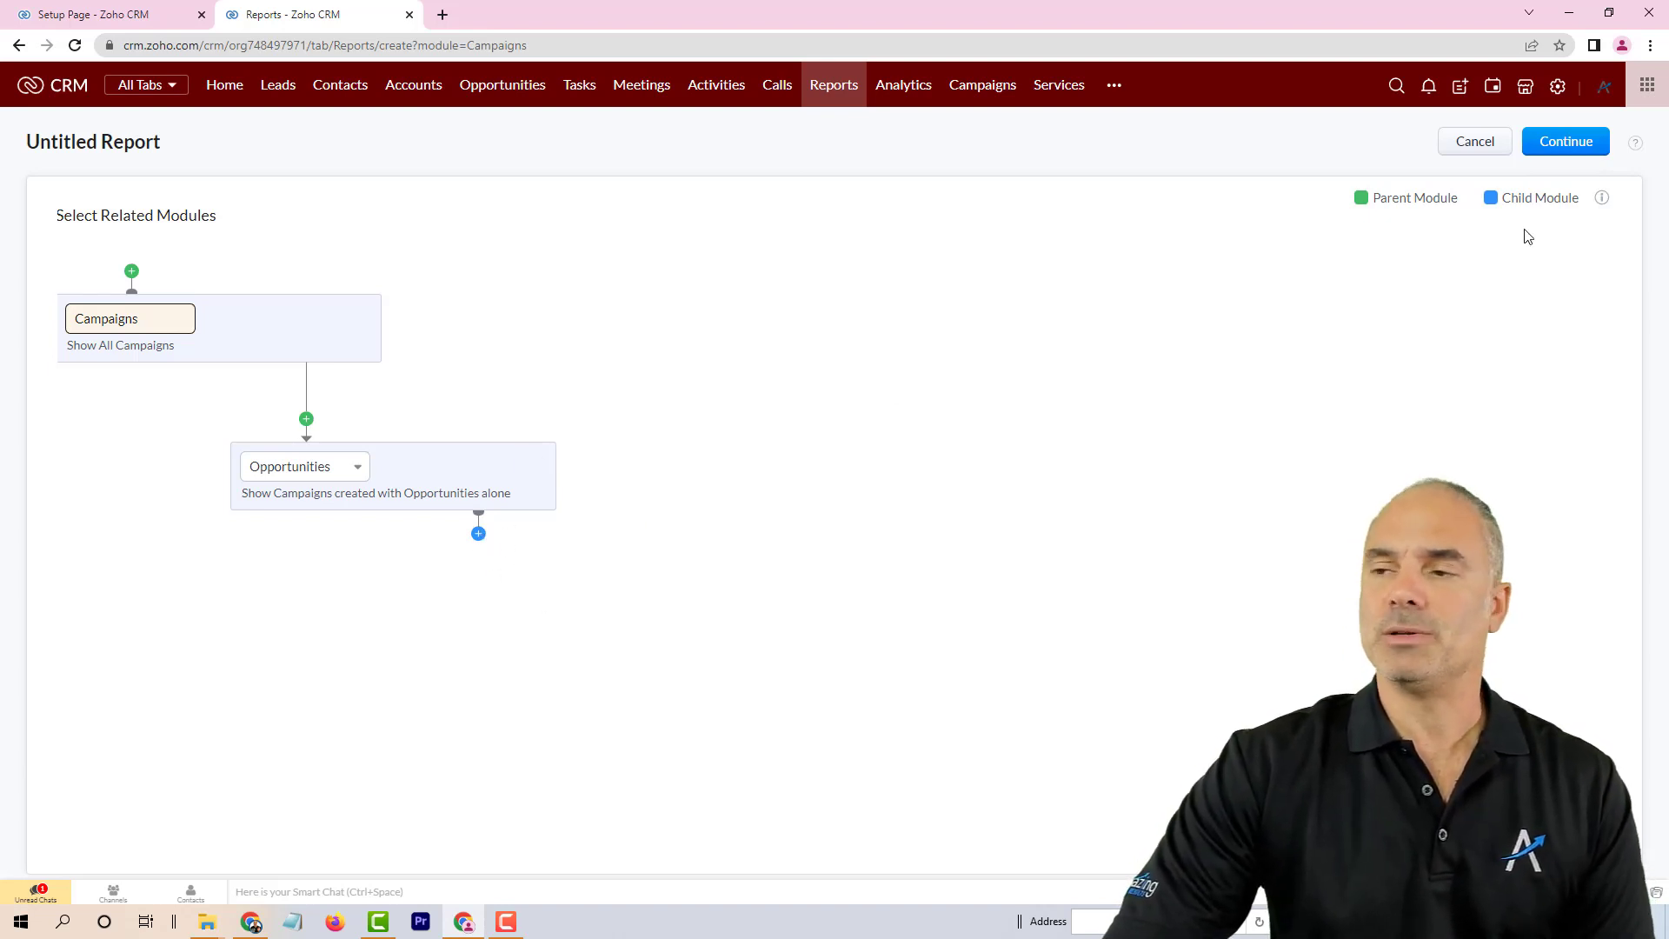
{"action": "left_click", "coordinate": [1578, 144]}
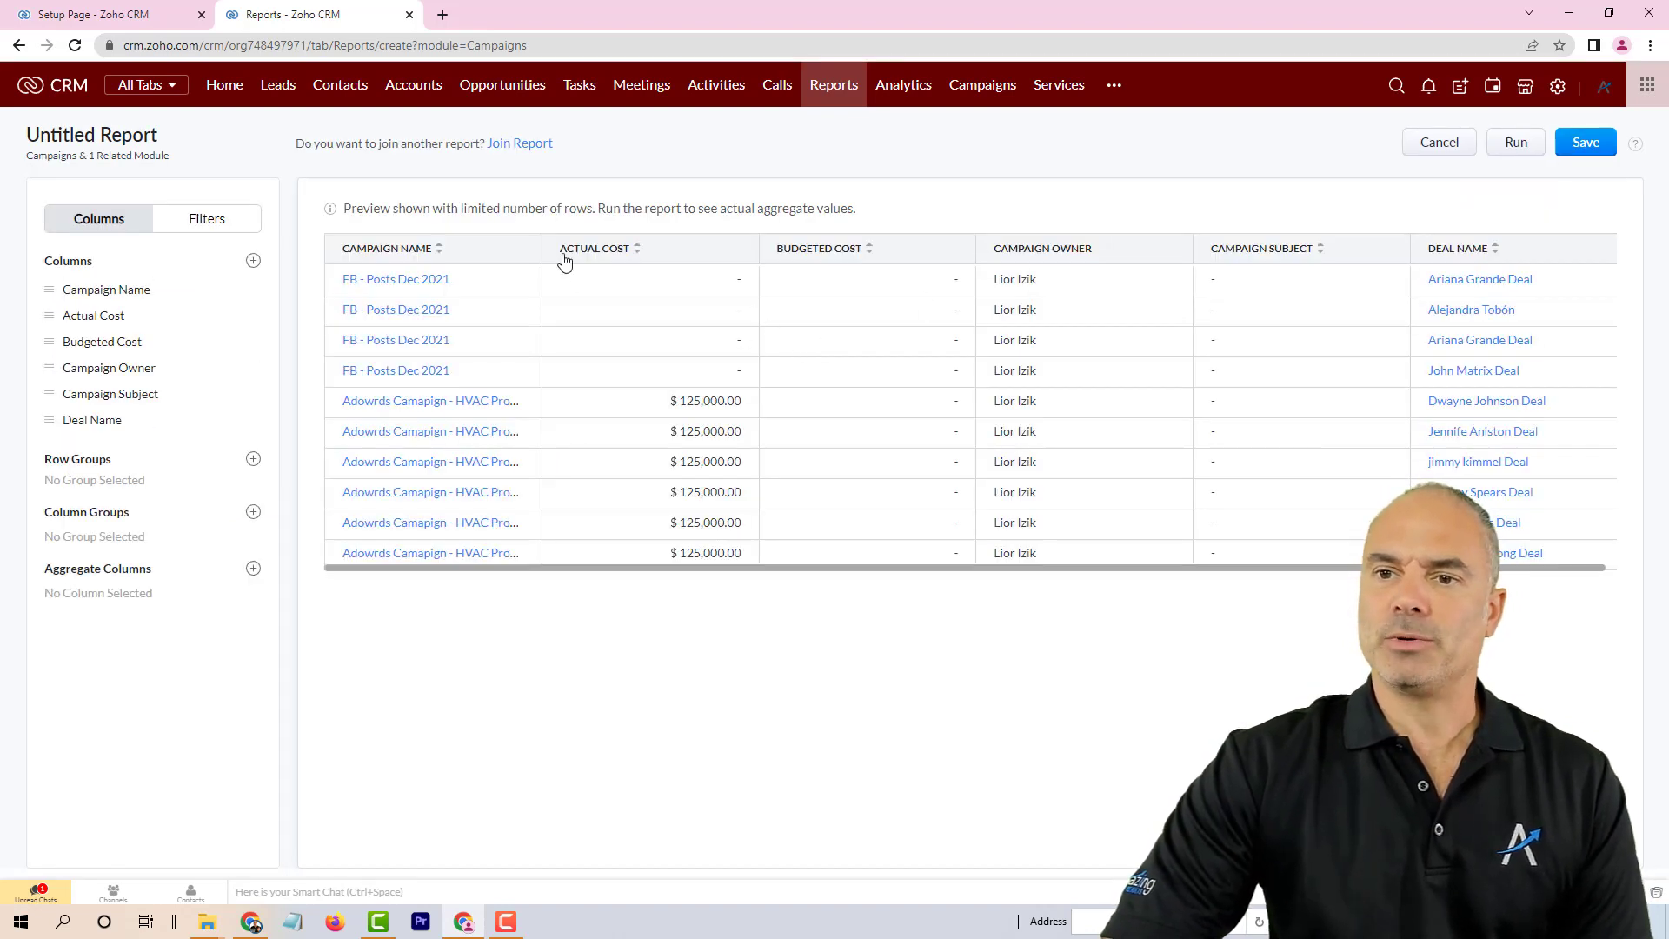
- Widen Campaign Name and add Expected Revenue, Exchange Rate and End Date columns
{"action": "left_click_drag", "start_coordinate": [538, 243], "coordinate": [580, 251]}
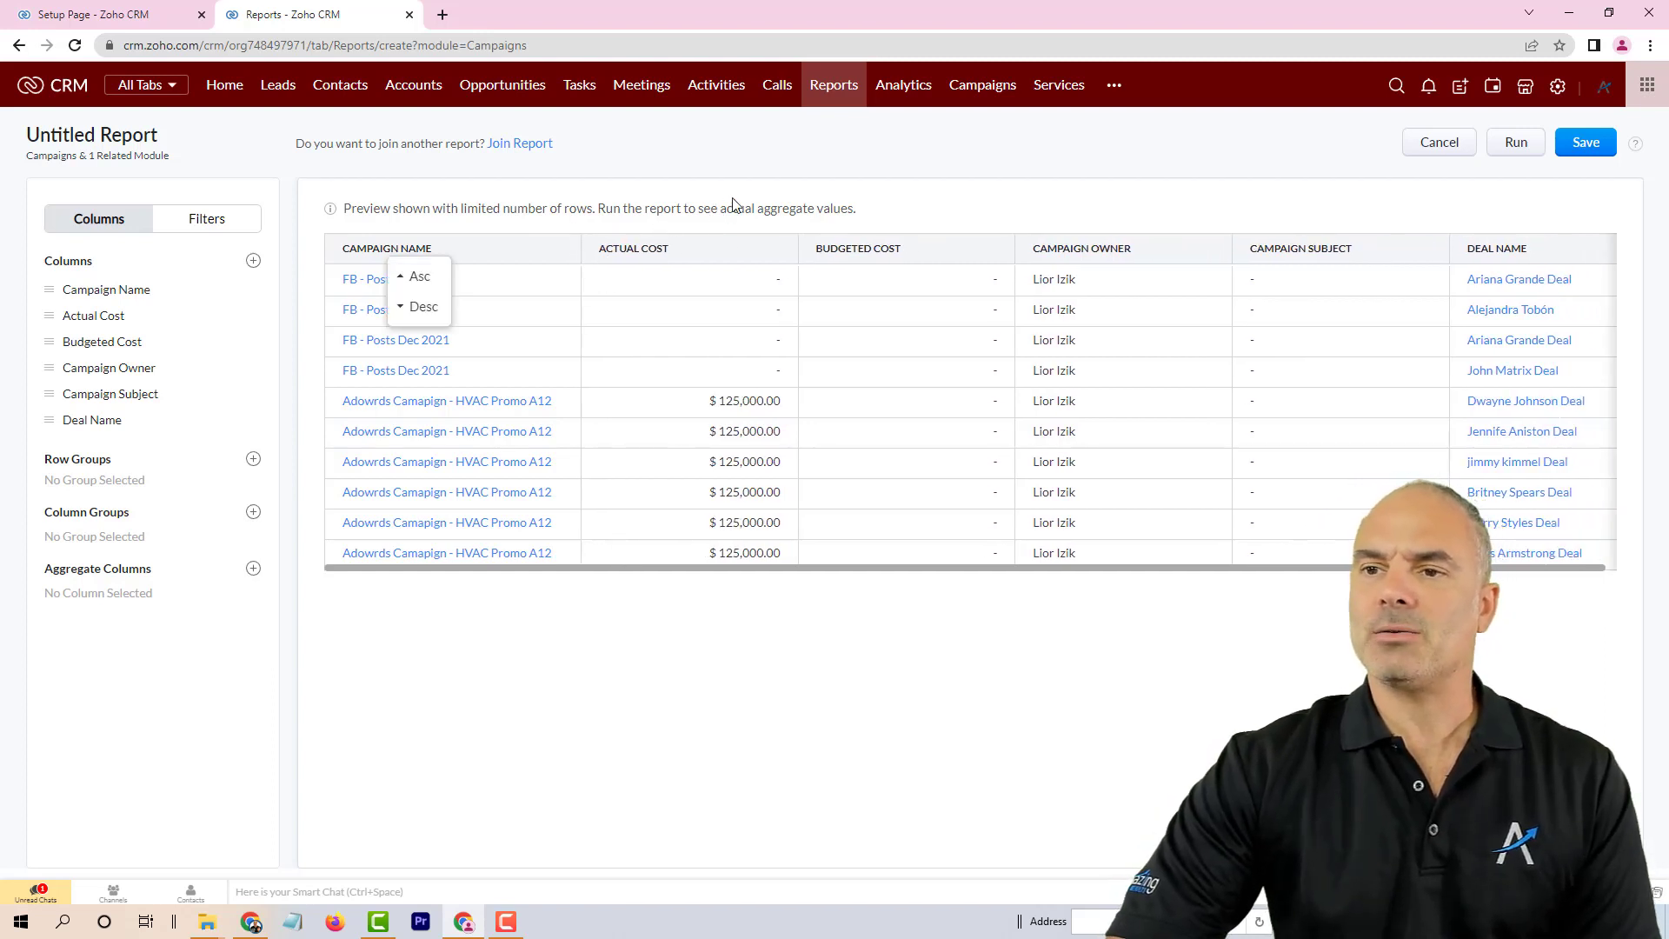
{"action": "left_click", "coordinate": [252, 262]}
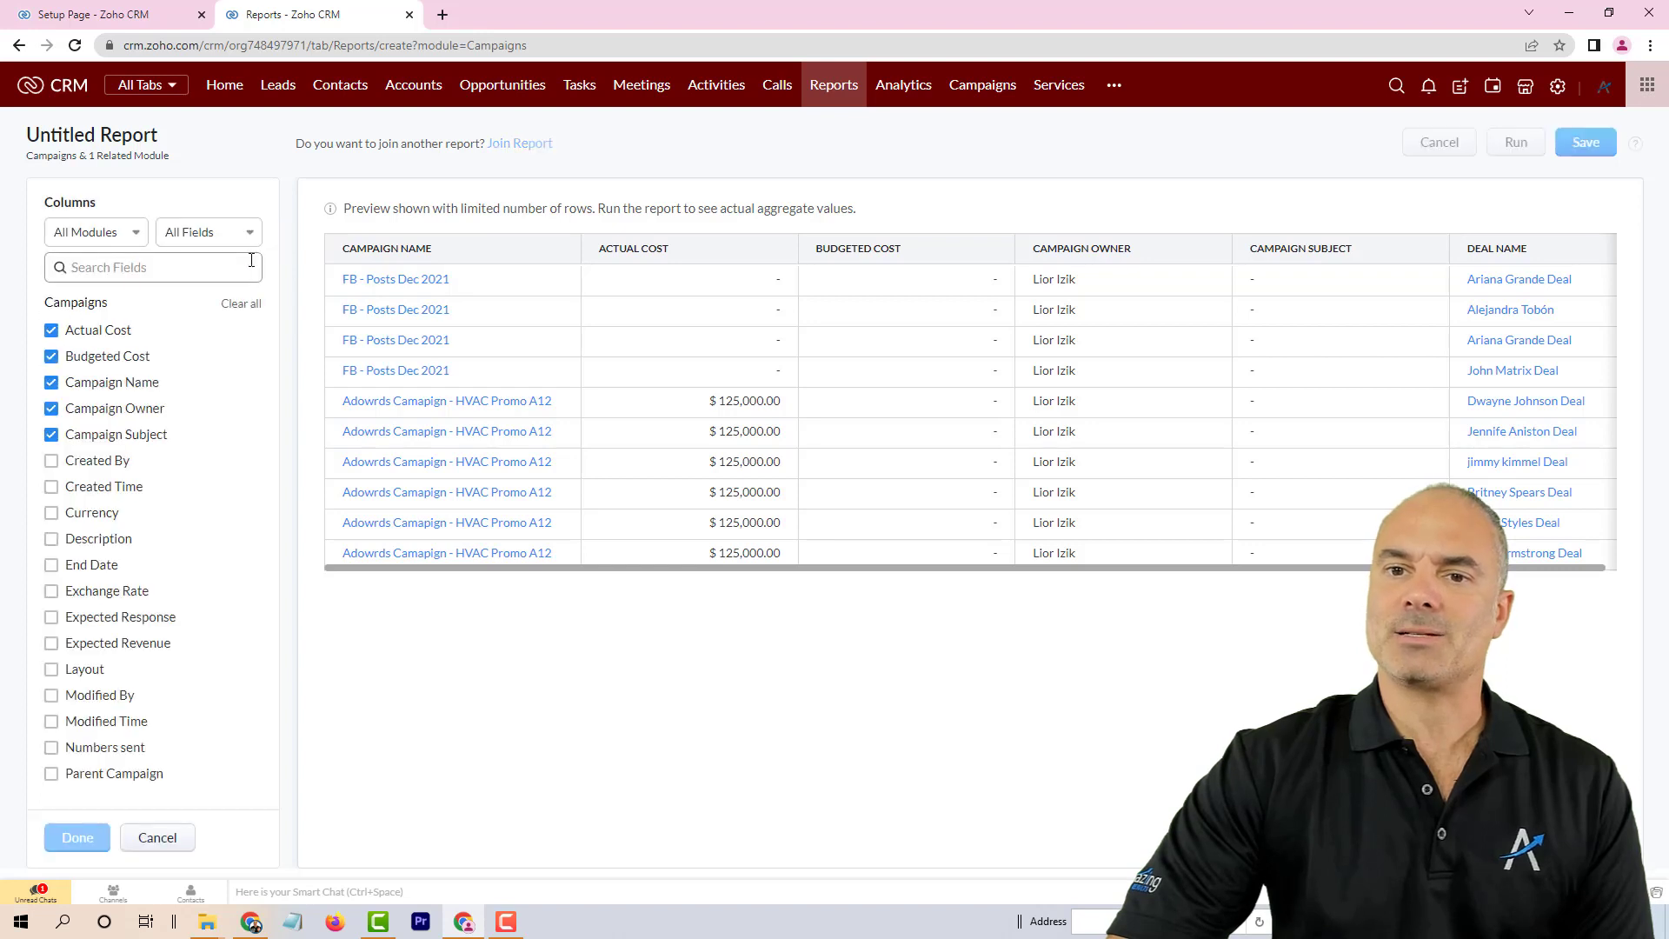
{"action": "scroll", "coordinate": [130, 519], "scroll_direction": "down", "scroll_amount": 1}
{"action": "left_click", "coordinate": [102, 555]}
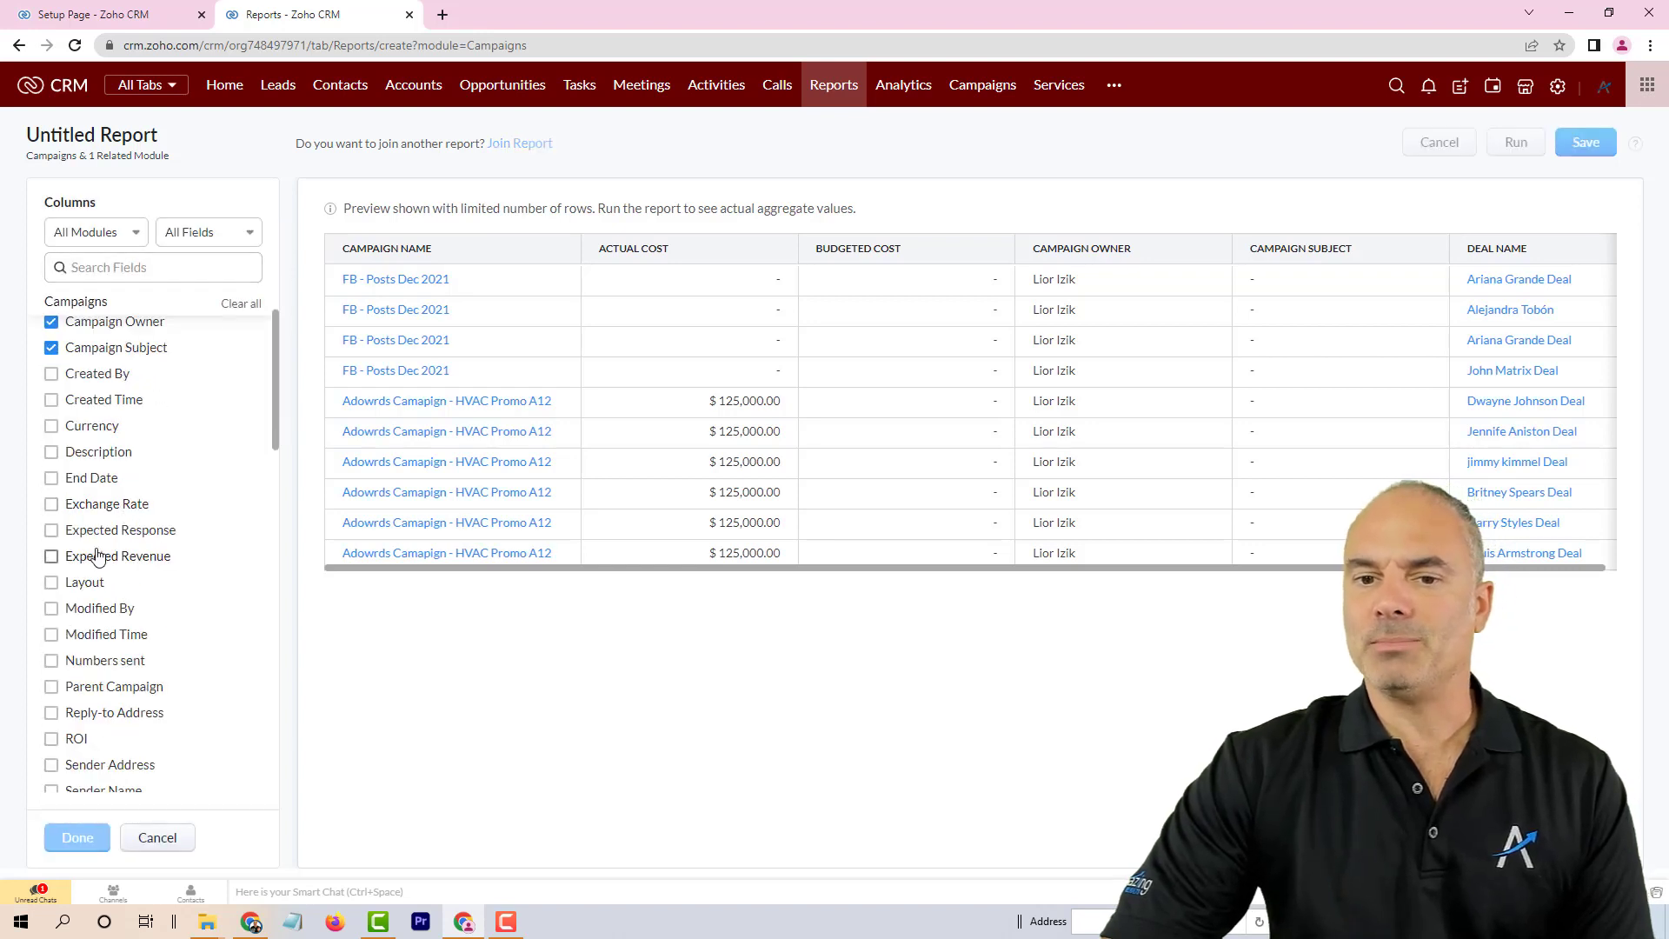
{"action": "left_click", "coordinate": [98, 500]}
{"action": "left_click", "coordinate": [96, 477]}
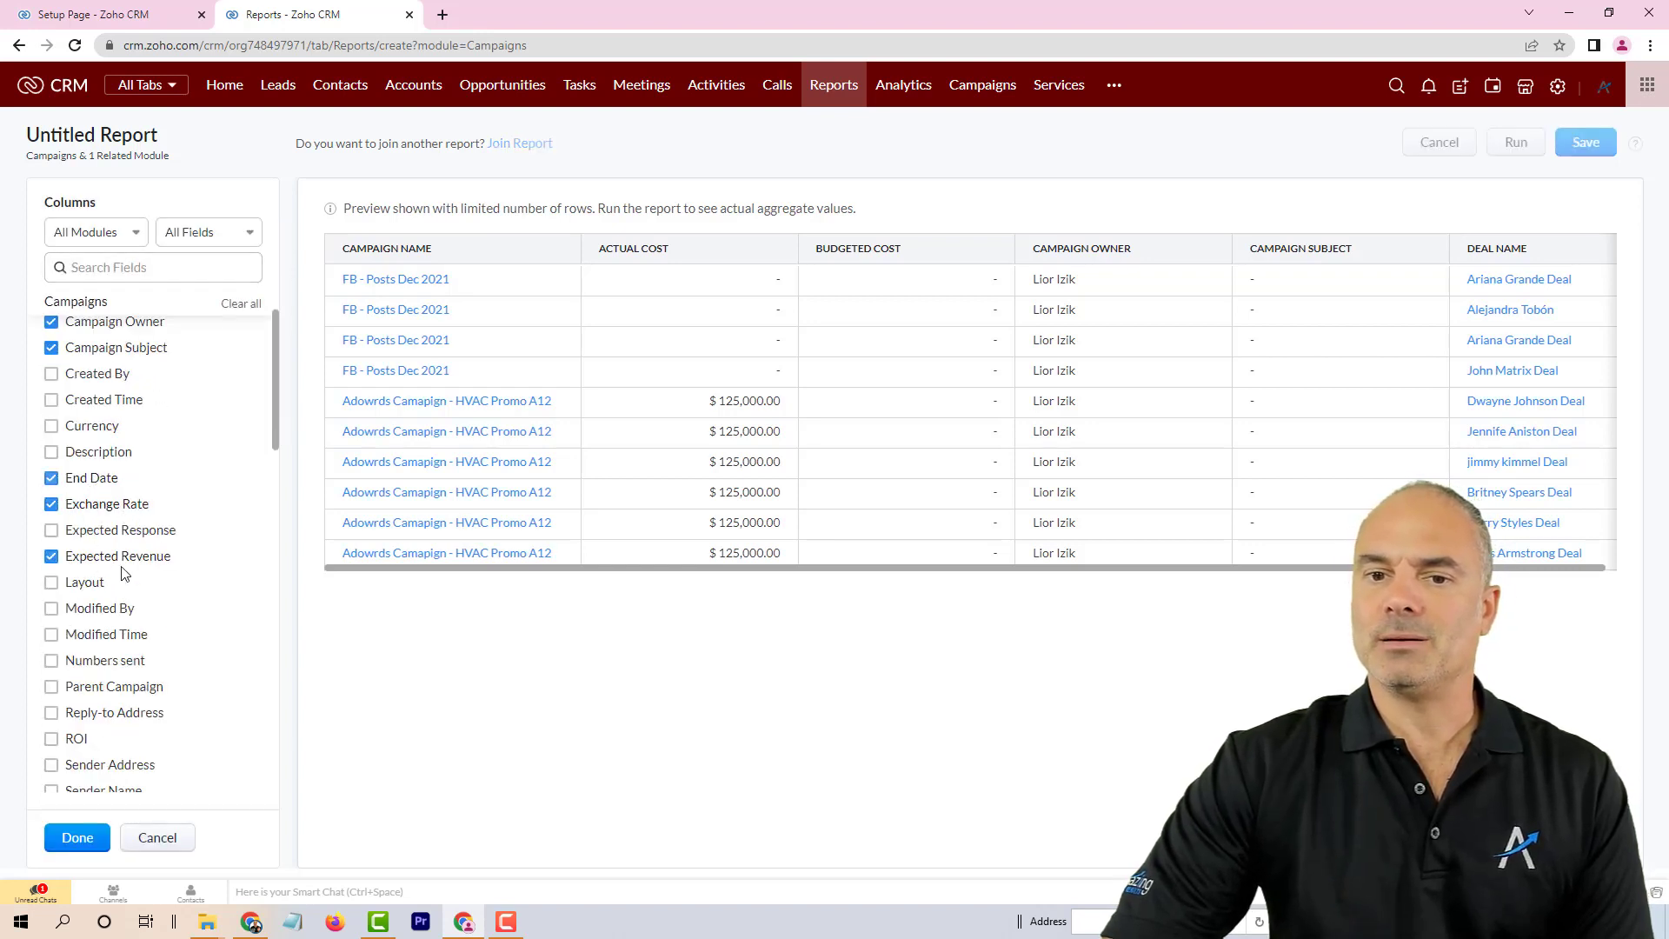
{"action": "left_click", "coordinate": [77, 837]}
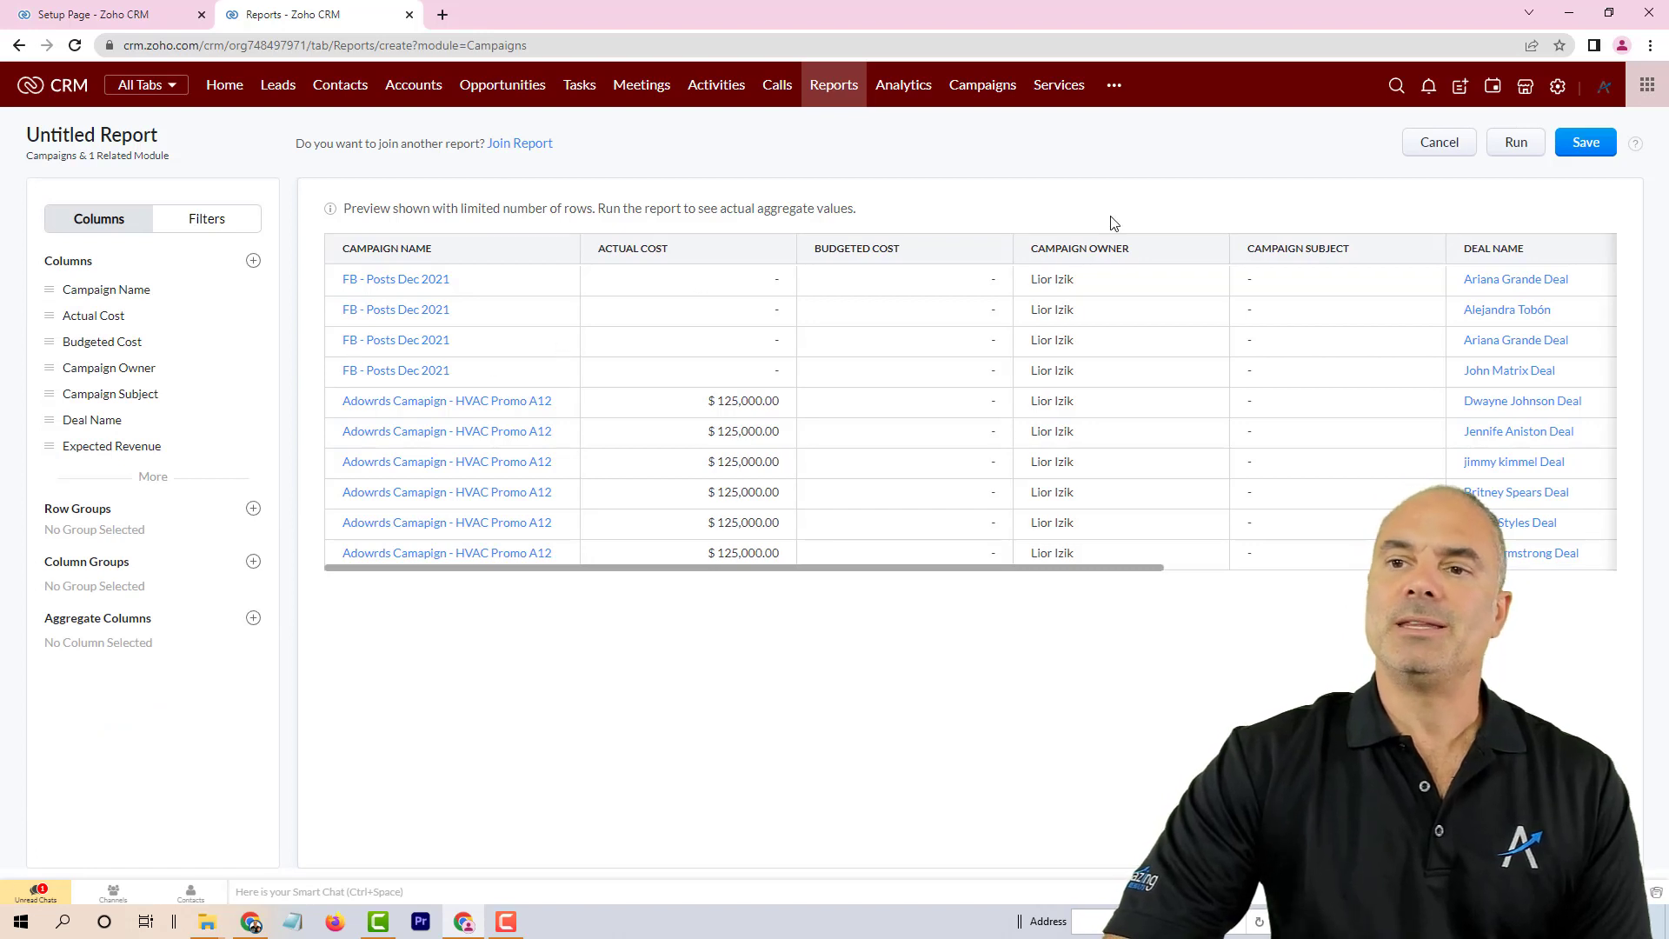
{"action": "left_click_drag", "start_coordinate": [1133, 573], "coordinate": [801, 579]}
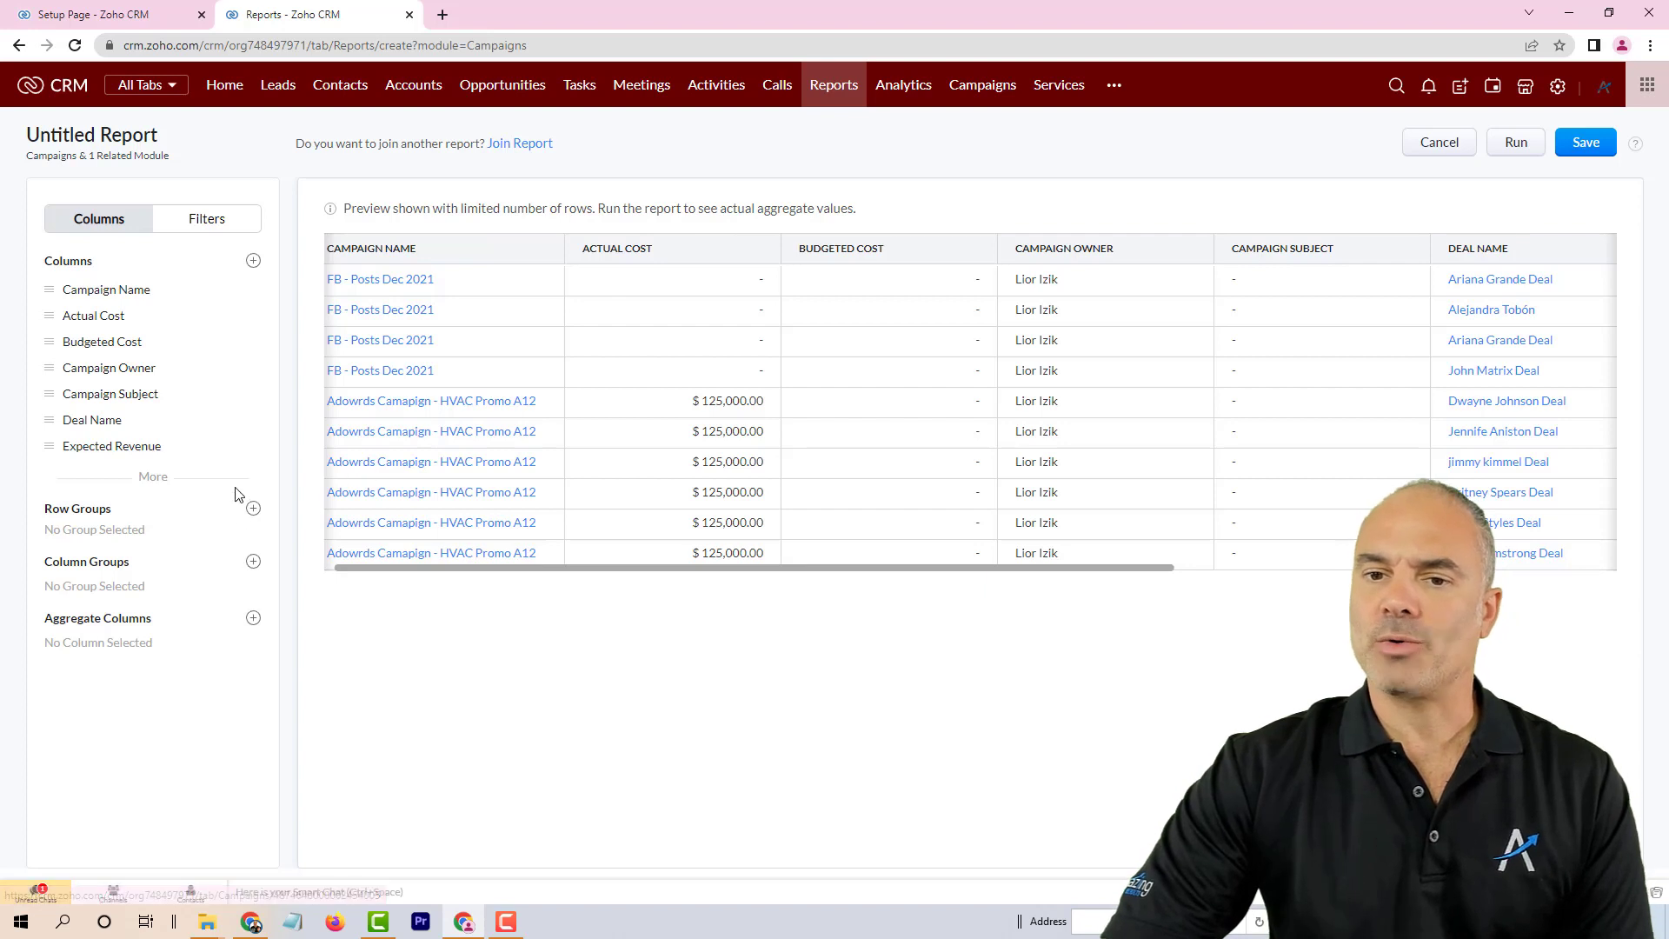
- Add an advanced filter 'Stage is Closed Won', leaving three rows in the preview
{"action": "left_click", "coordinate": [209, 219]}
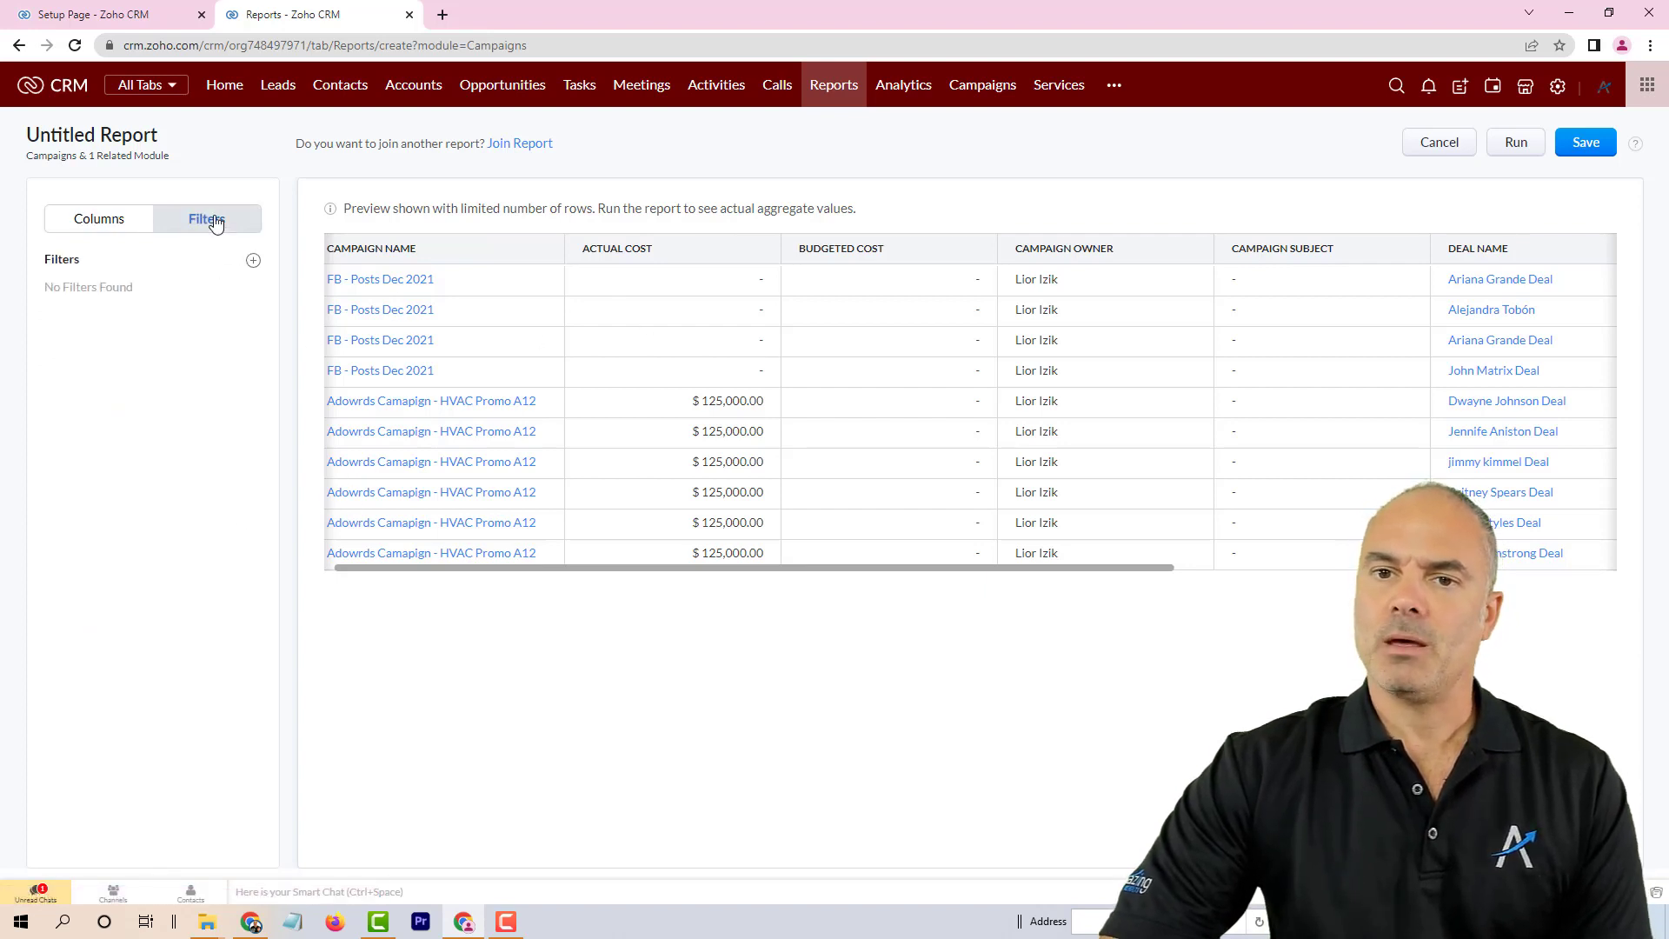
{"action": "left_click", "coordinate": [253, 265]}
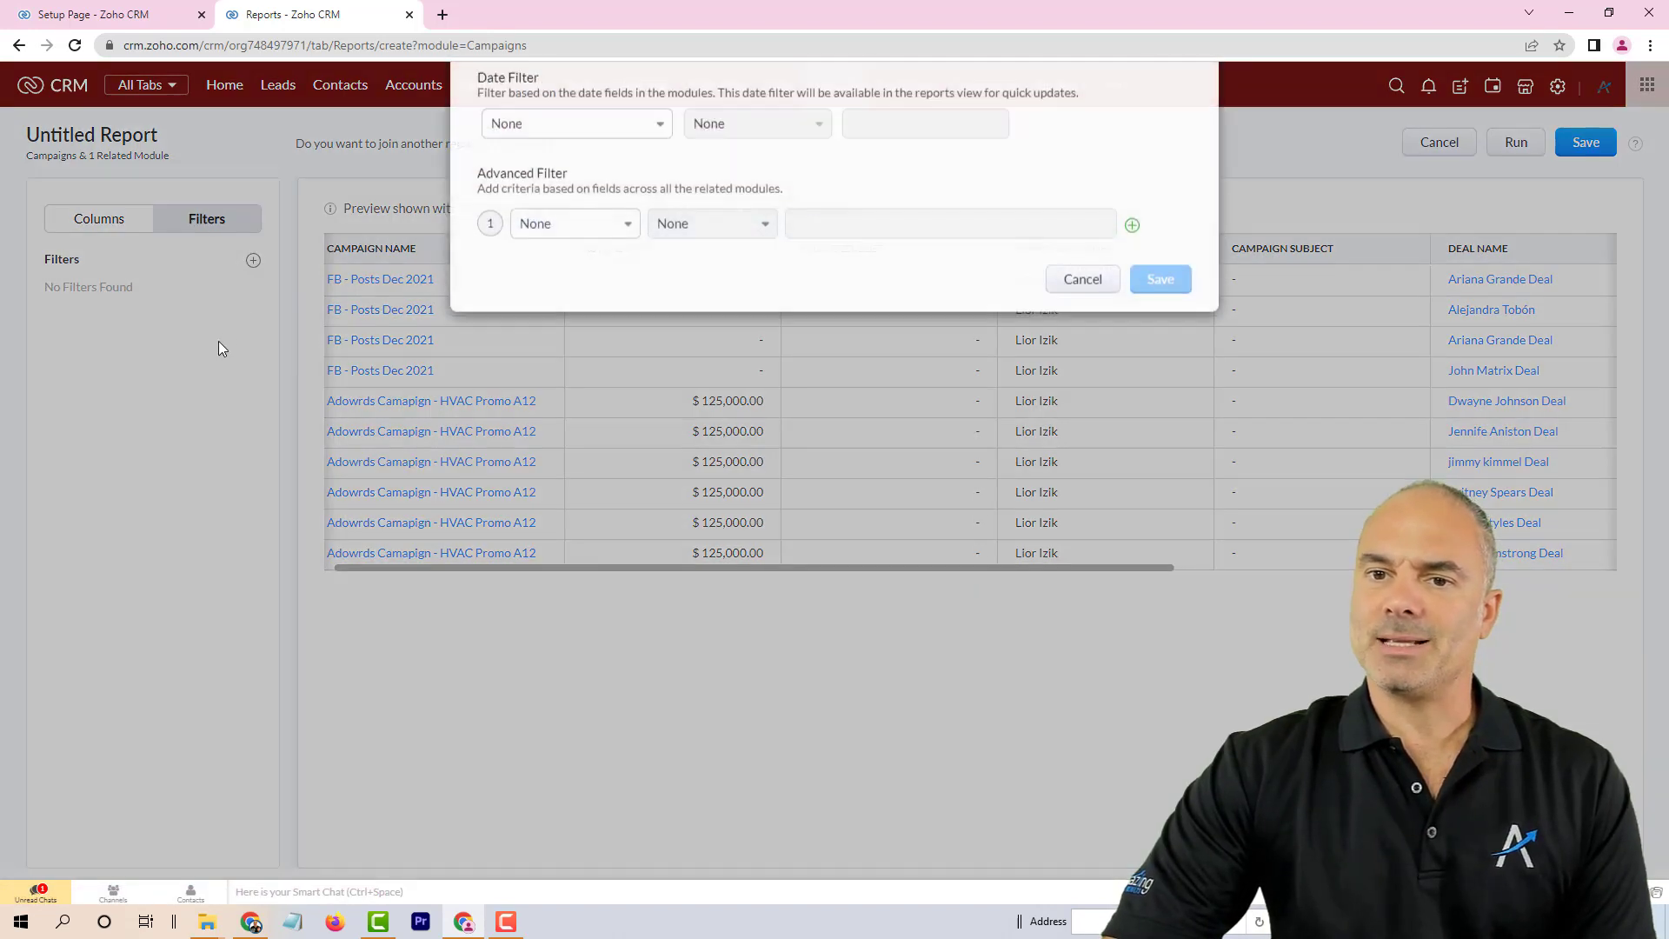
{"action": "left_click", "coordinate": [544, 285]}
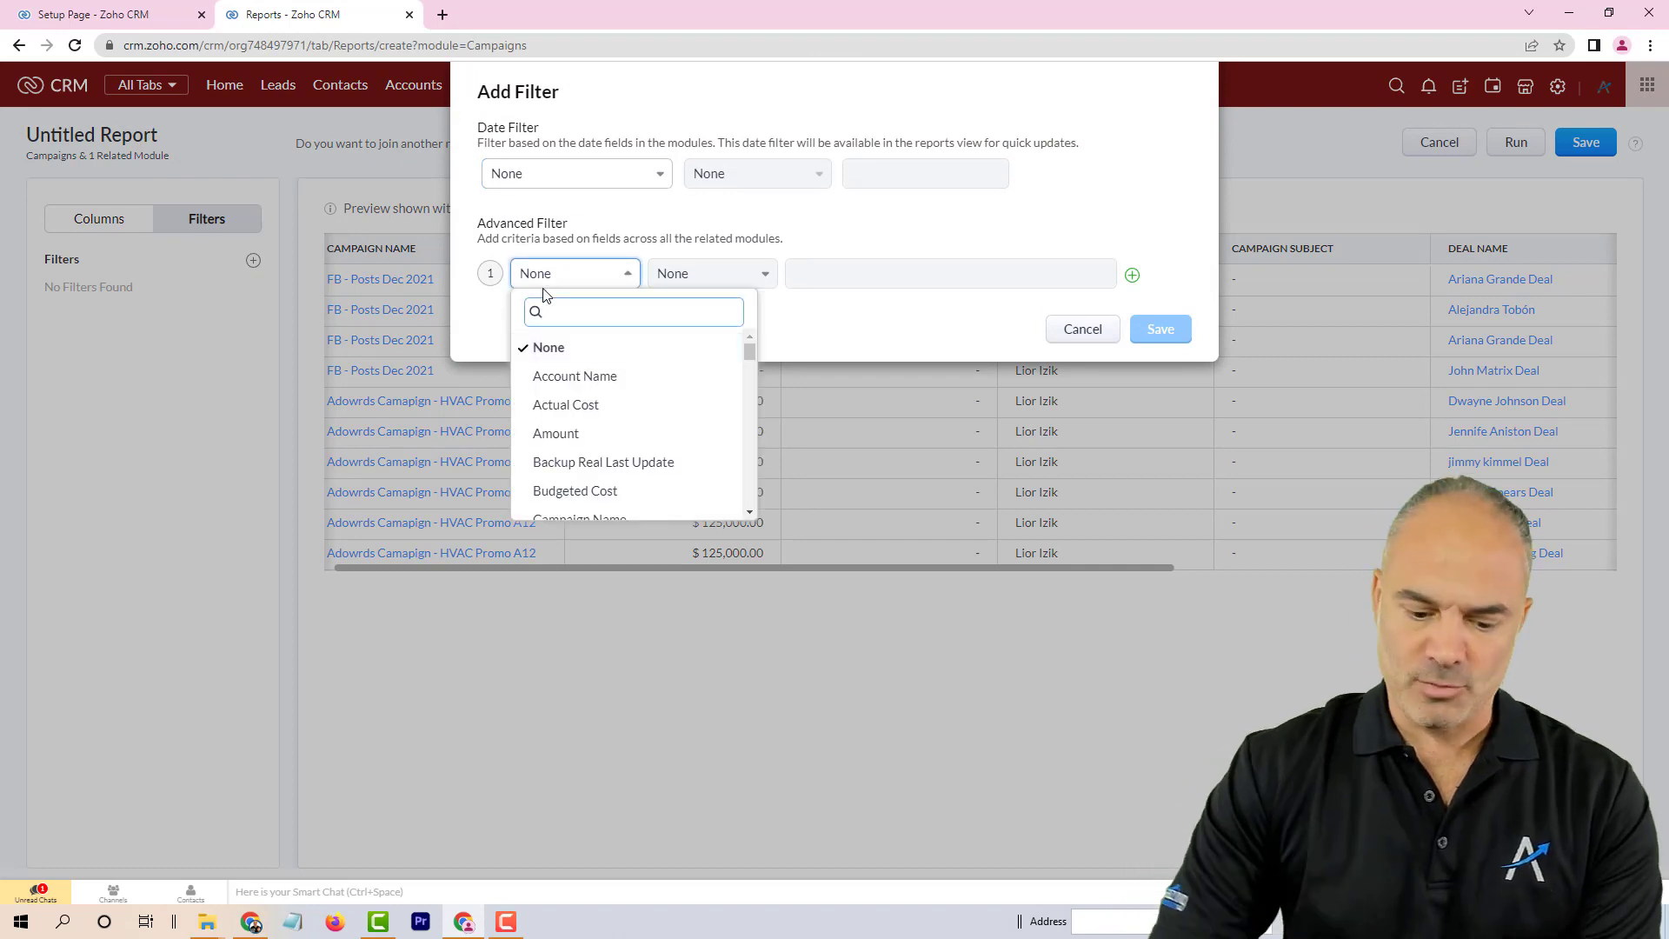
{"action": "type", "text": "sta"}
{"action": "left_click", "coordinate": [556, 376]}
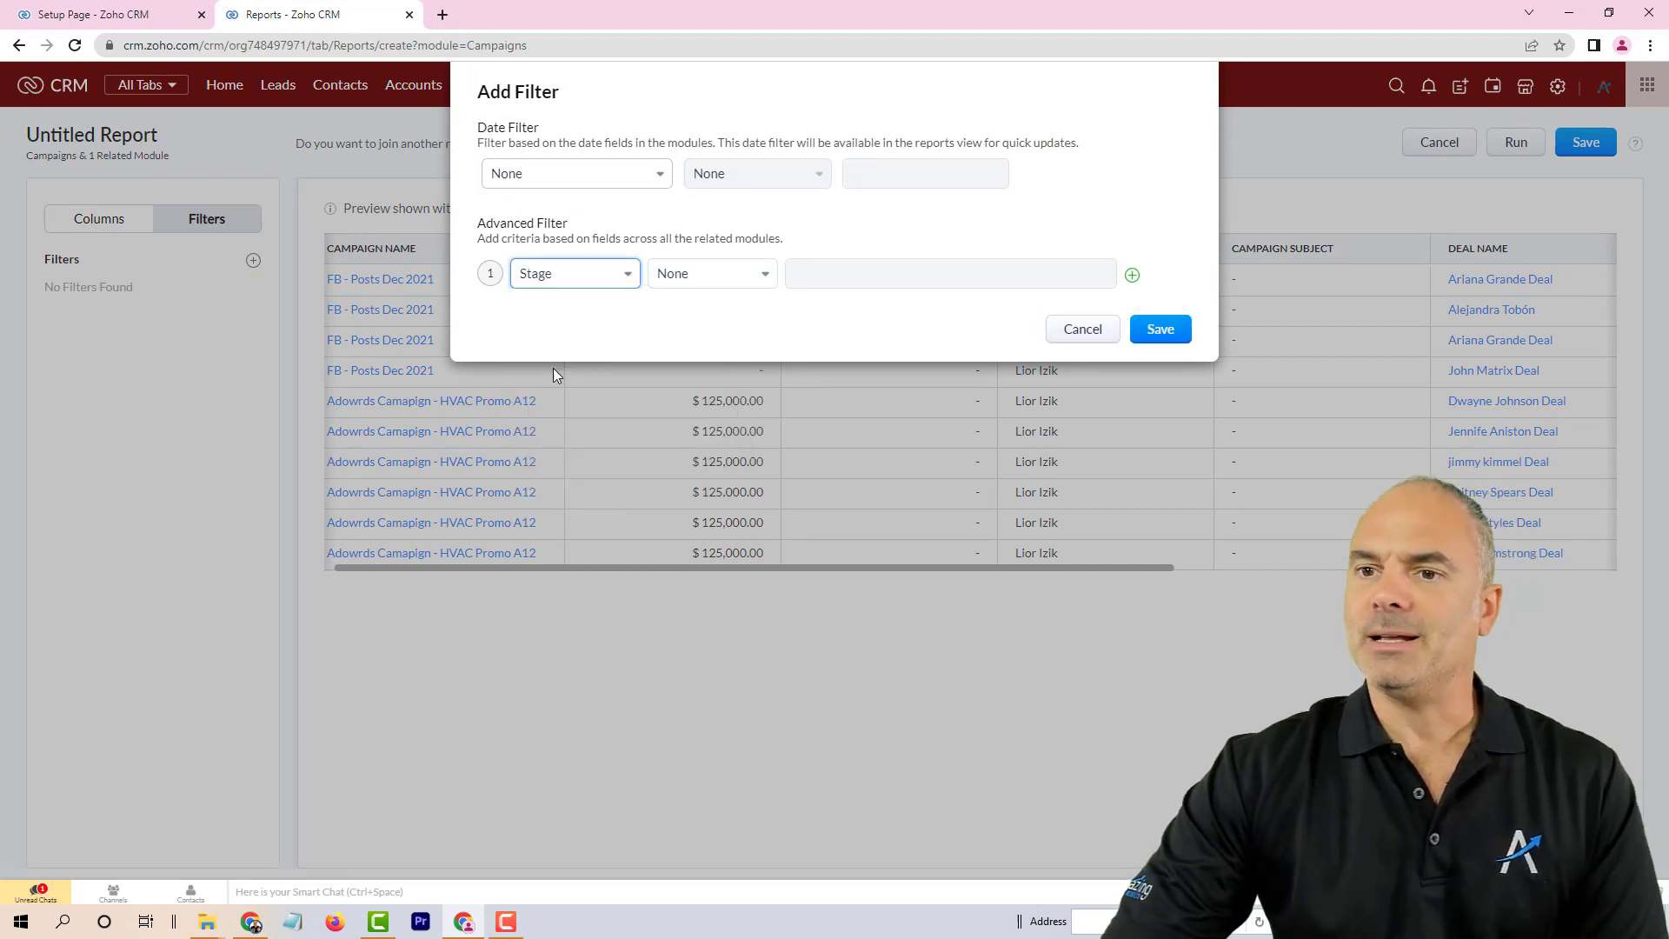
{"action": "left_click", "coordinate": [721, 274]}
{"action": "left_click", "coordinate": [687, 374]}
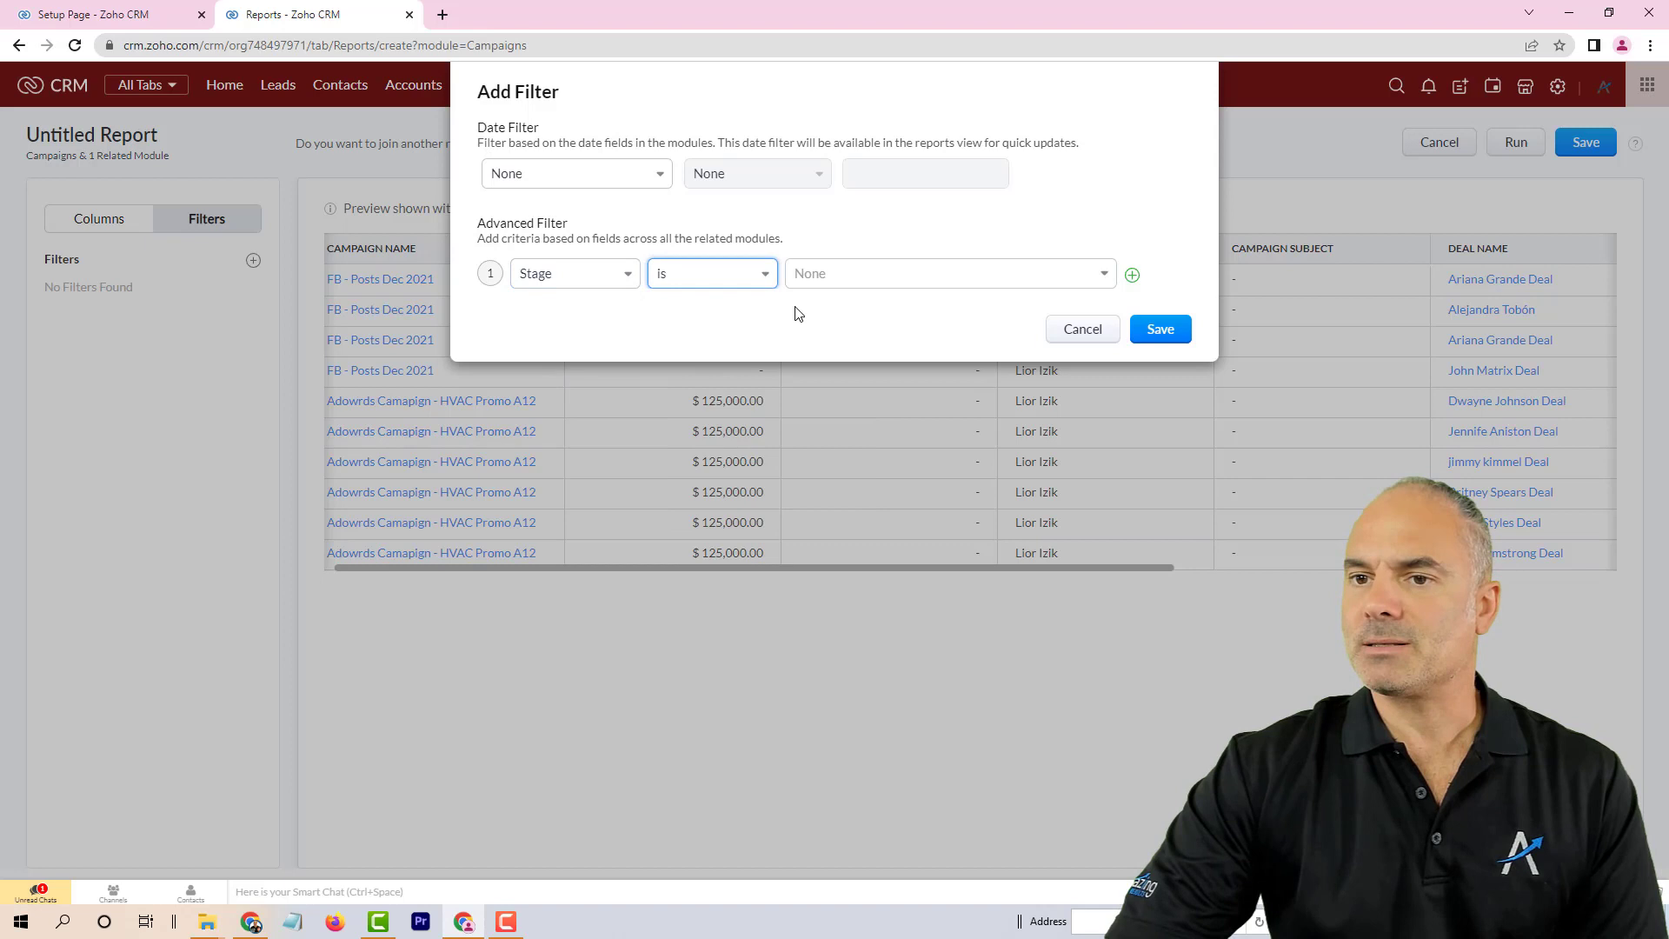
{"action": "left_click", "coordinate": [869, 273]}
{"action": "scroll", "coordinate": [878, 417], "scroll_direction": "down", "scroll_amount": 1}
{"action": "left_click", "coordinate": [879, 401]}
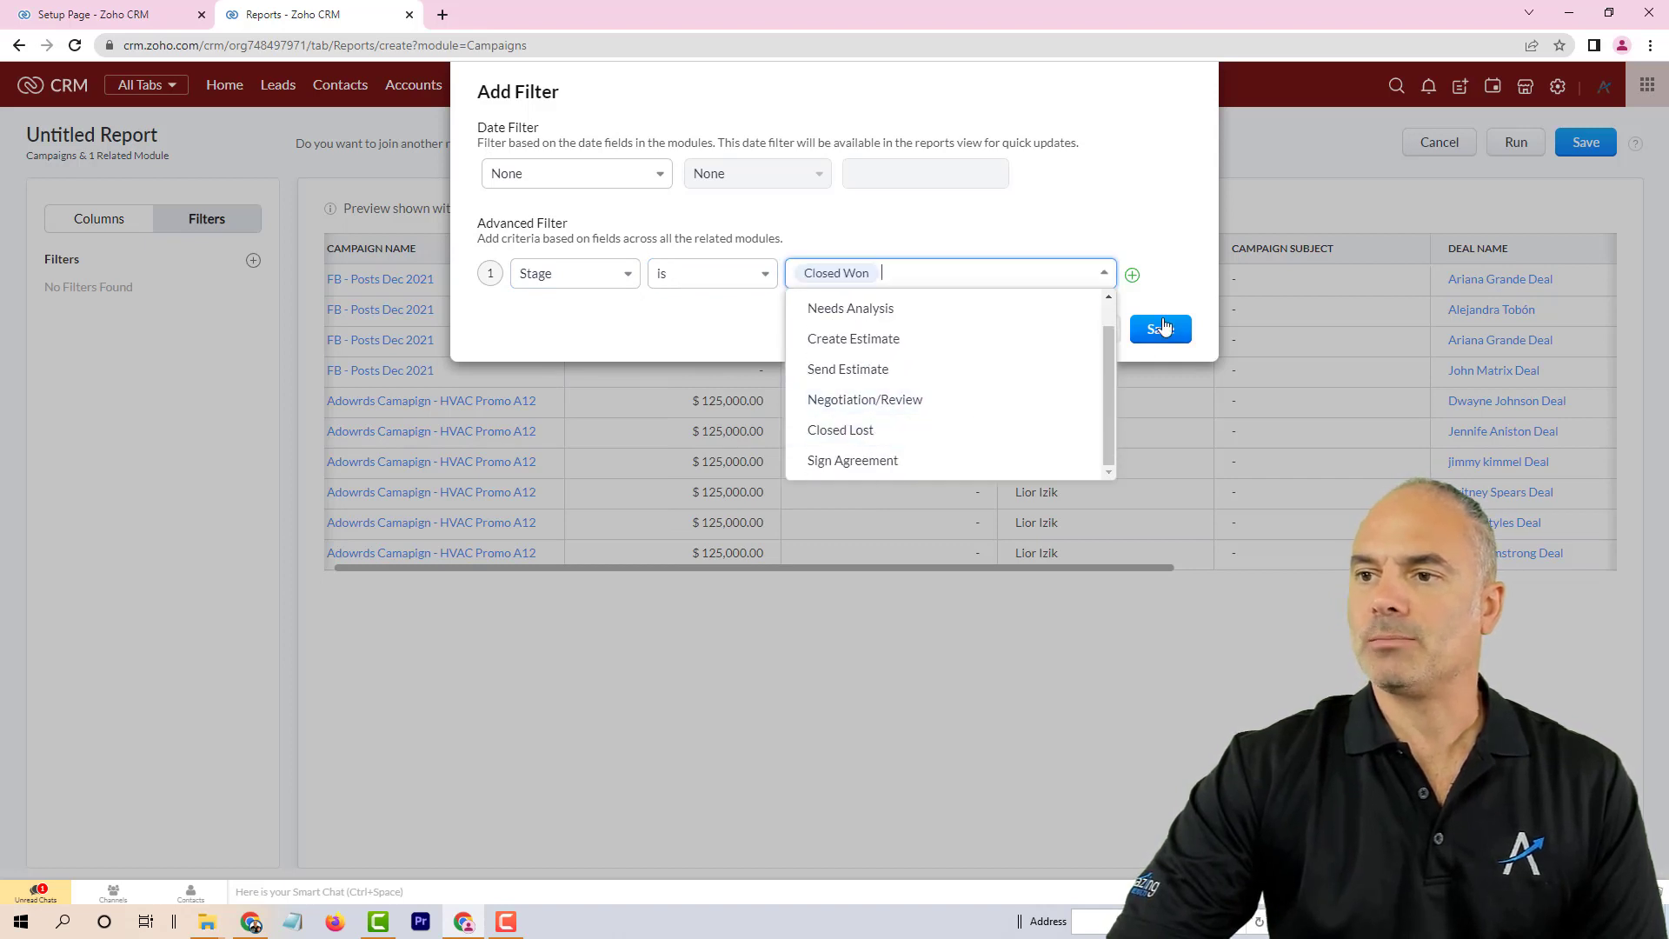
{"action": "left_click", "coordinate": [1163, 328]}
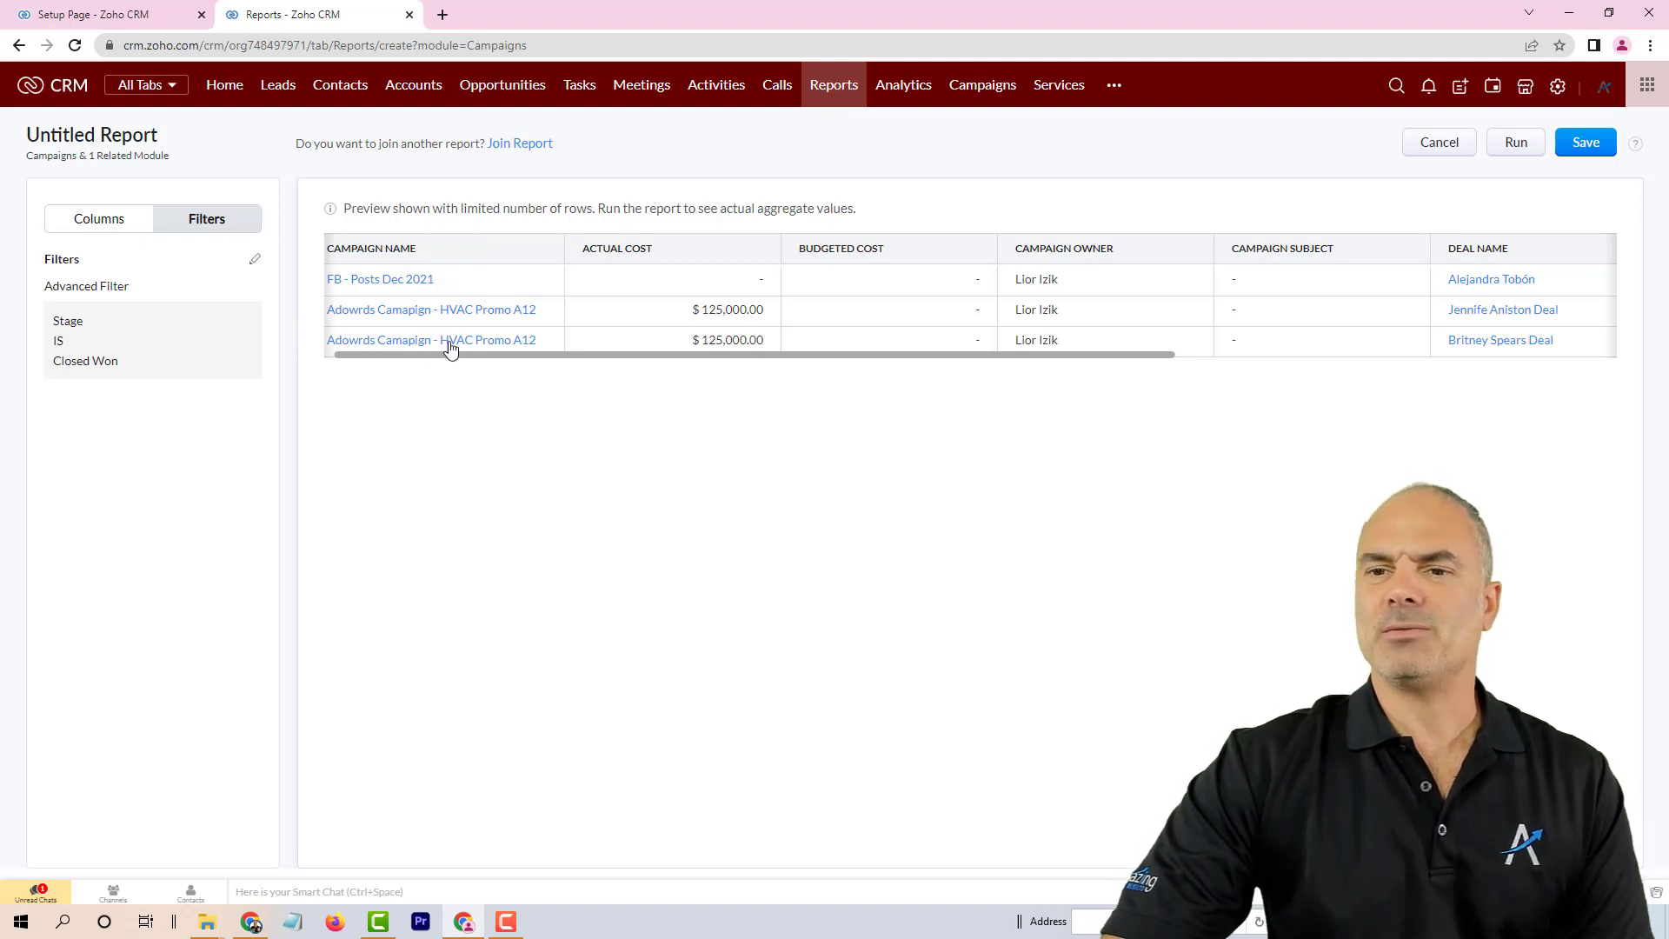
{"action": "left_click_drag", "start_coordinate": [465, 356], "coordinate": [391, 339]}
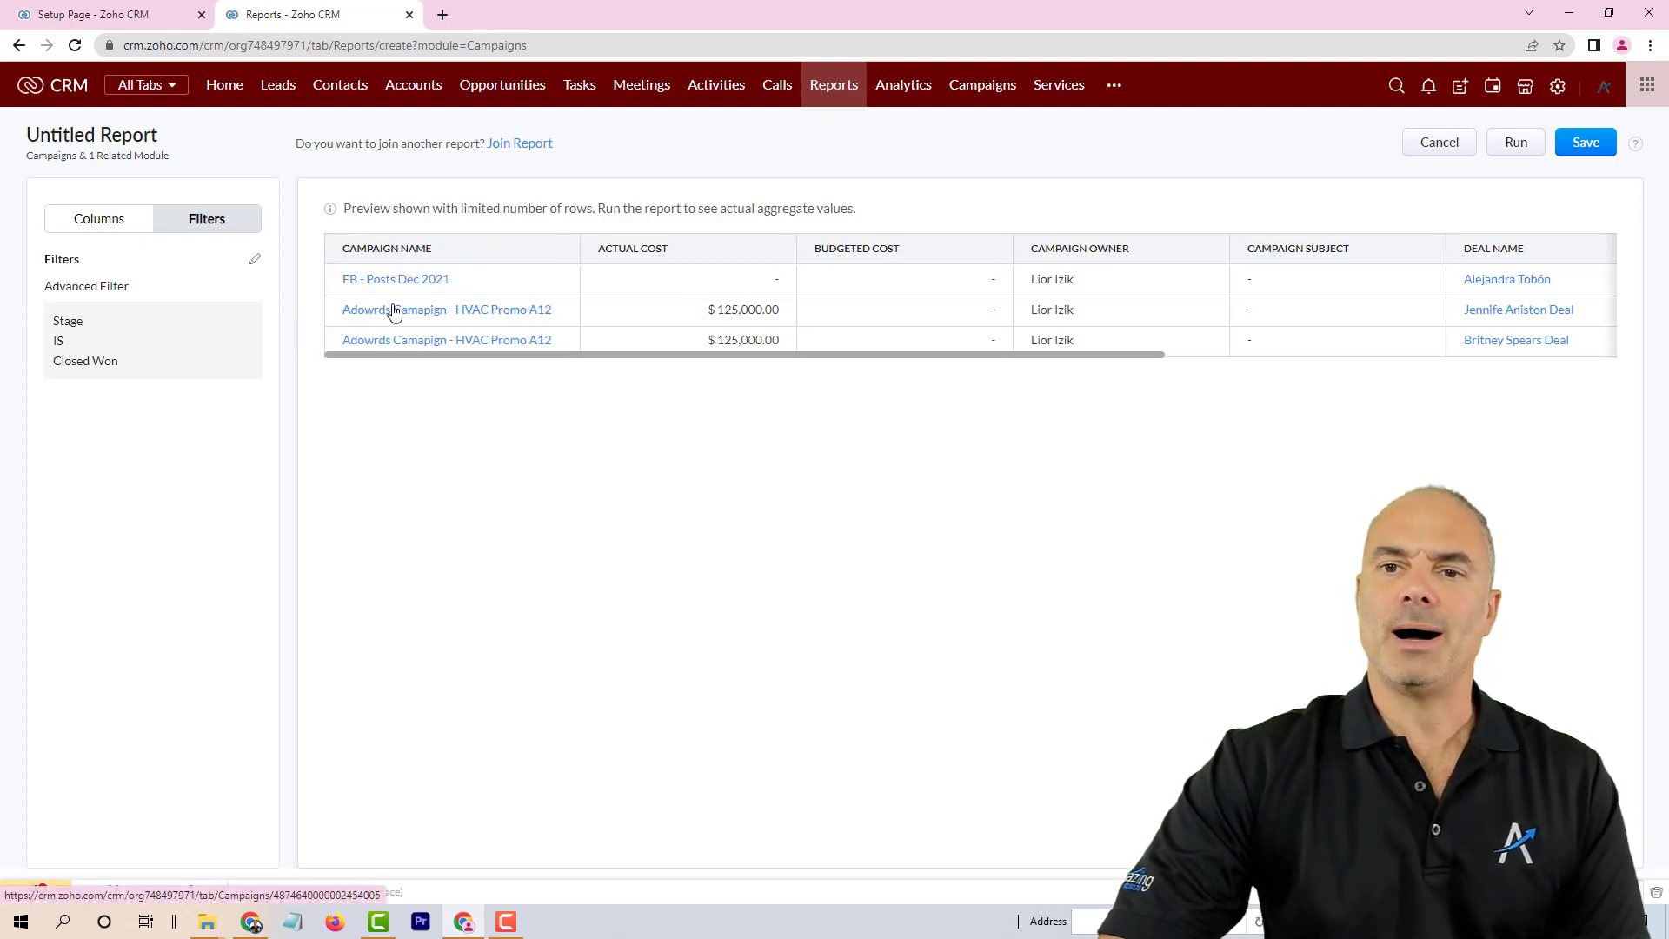
{"action": "left_click_drag", "start_coordinate": [1110, 355], "coordinate": [1639, 365]}
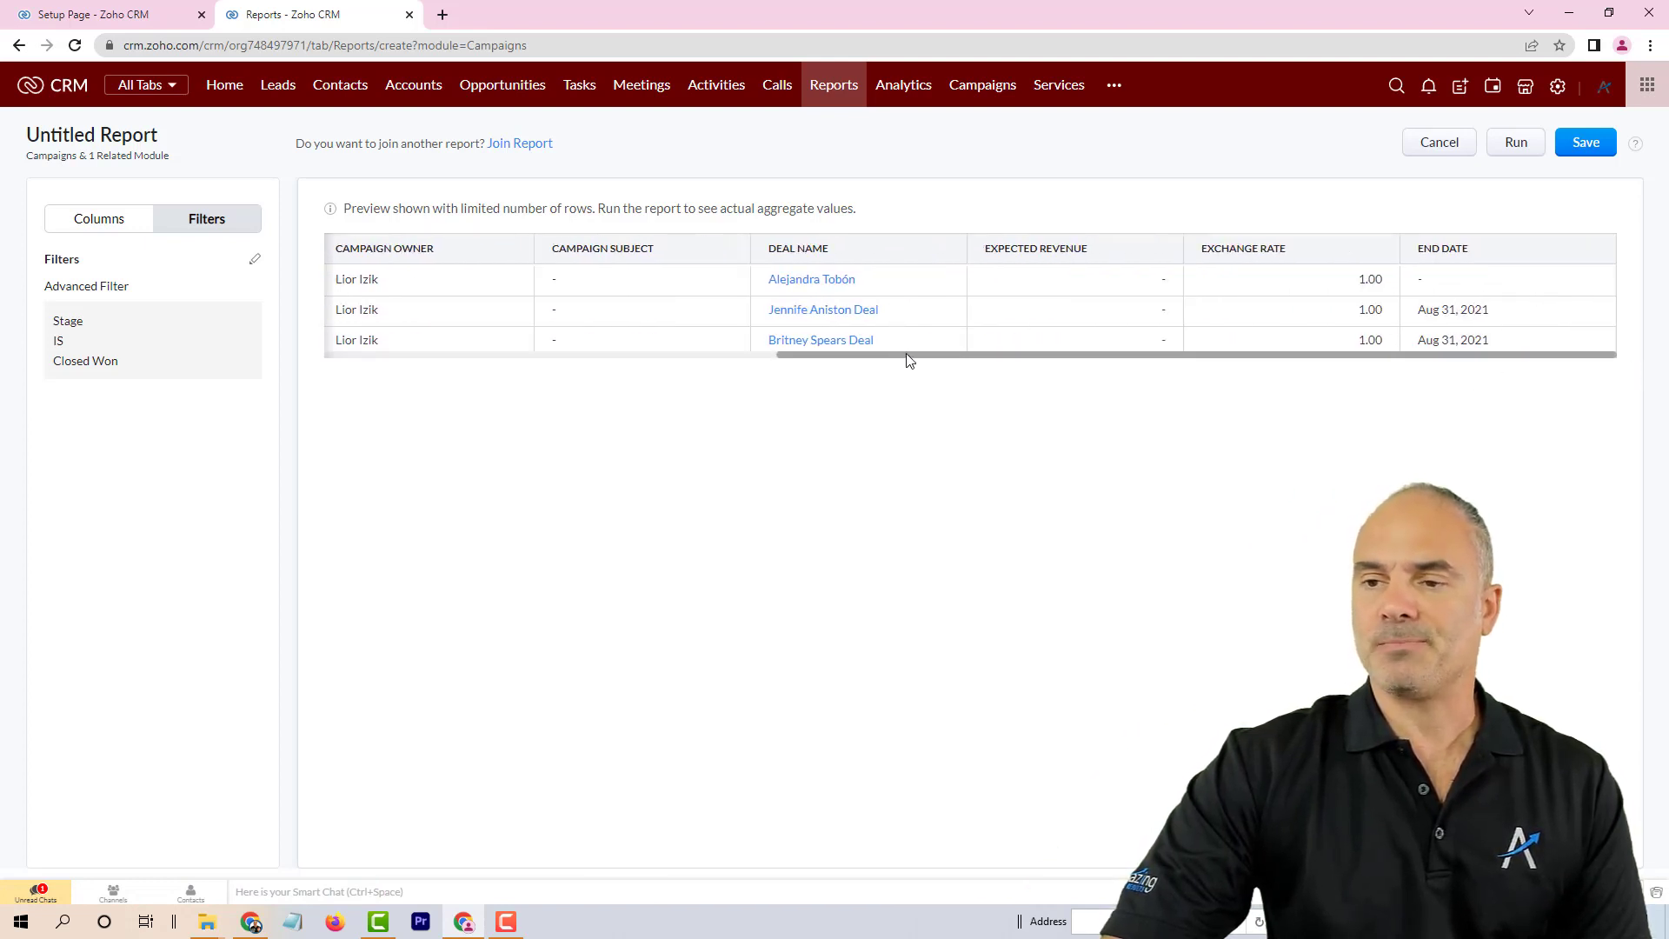
{"action": "left_click_drag", "start_coordinate": [908, 359], "coordinate": [257, 359]}
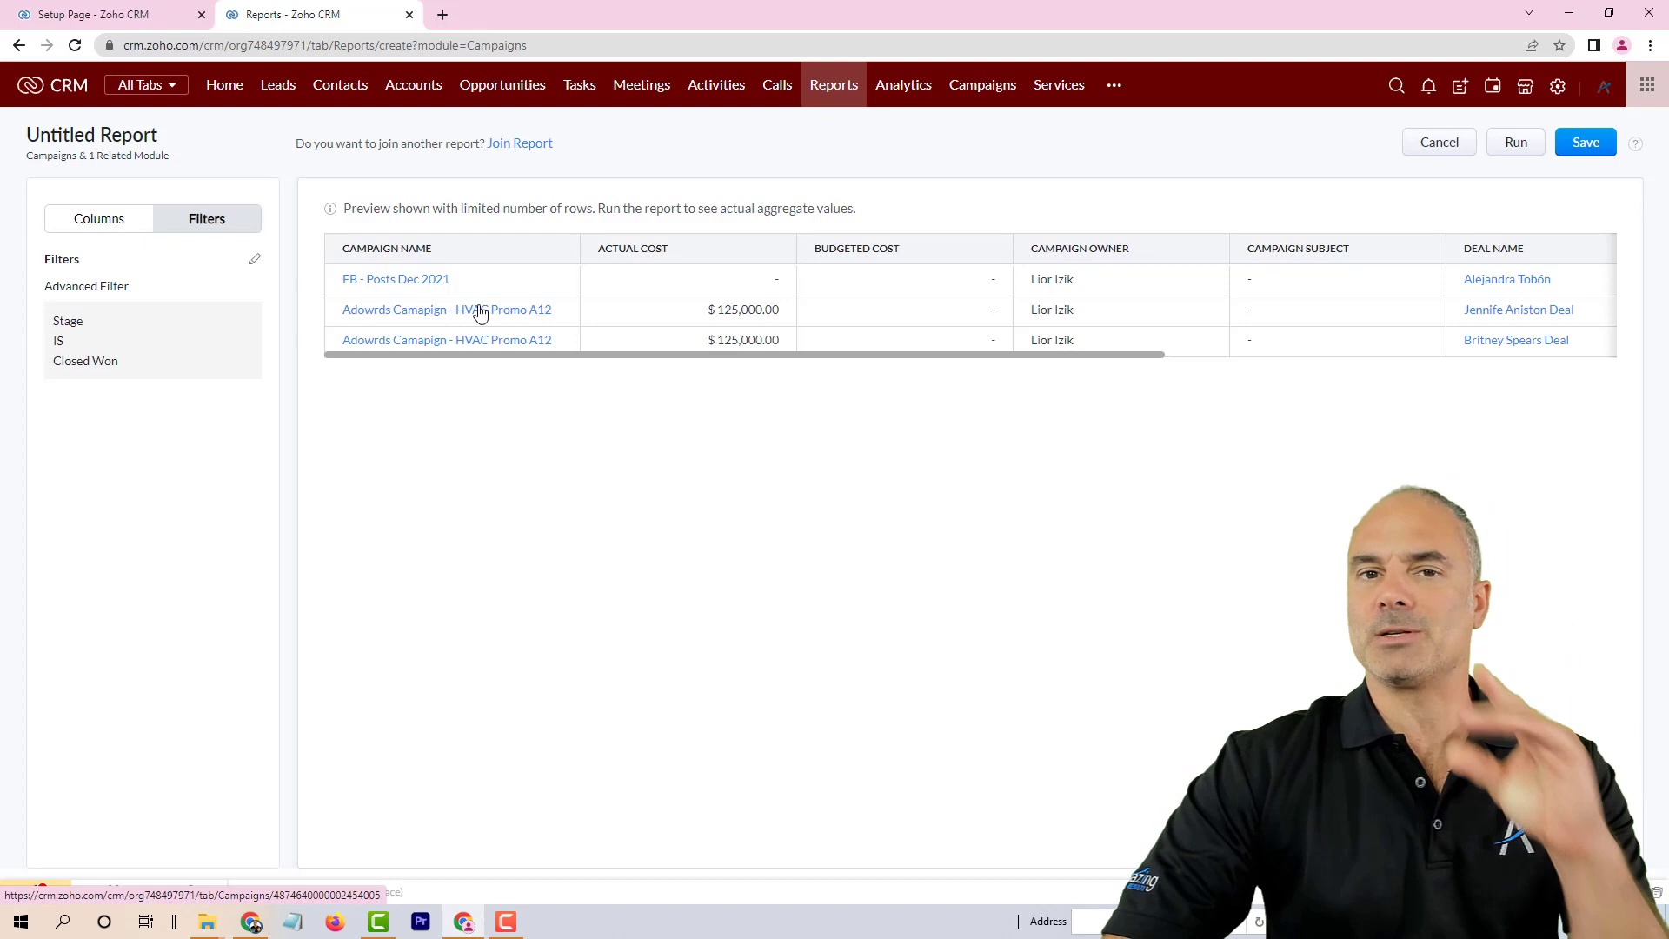
- Add a Campaign Name row group, splitting deals into HVAC Promo A12 and FB - Posts Dec 2021
{"action": "left_click", "coordinate": [98, 219]}
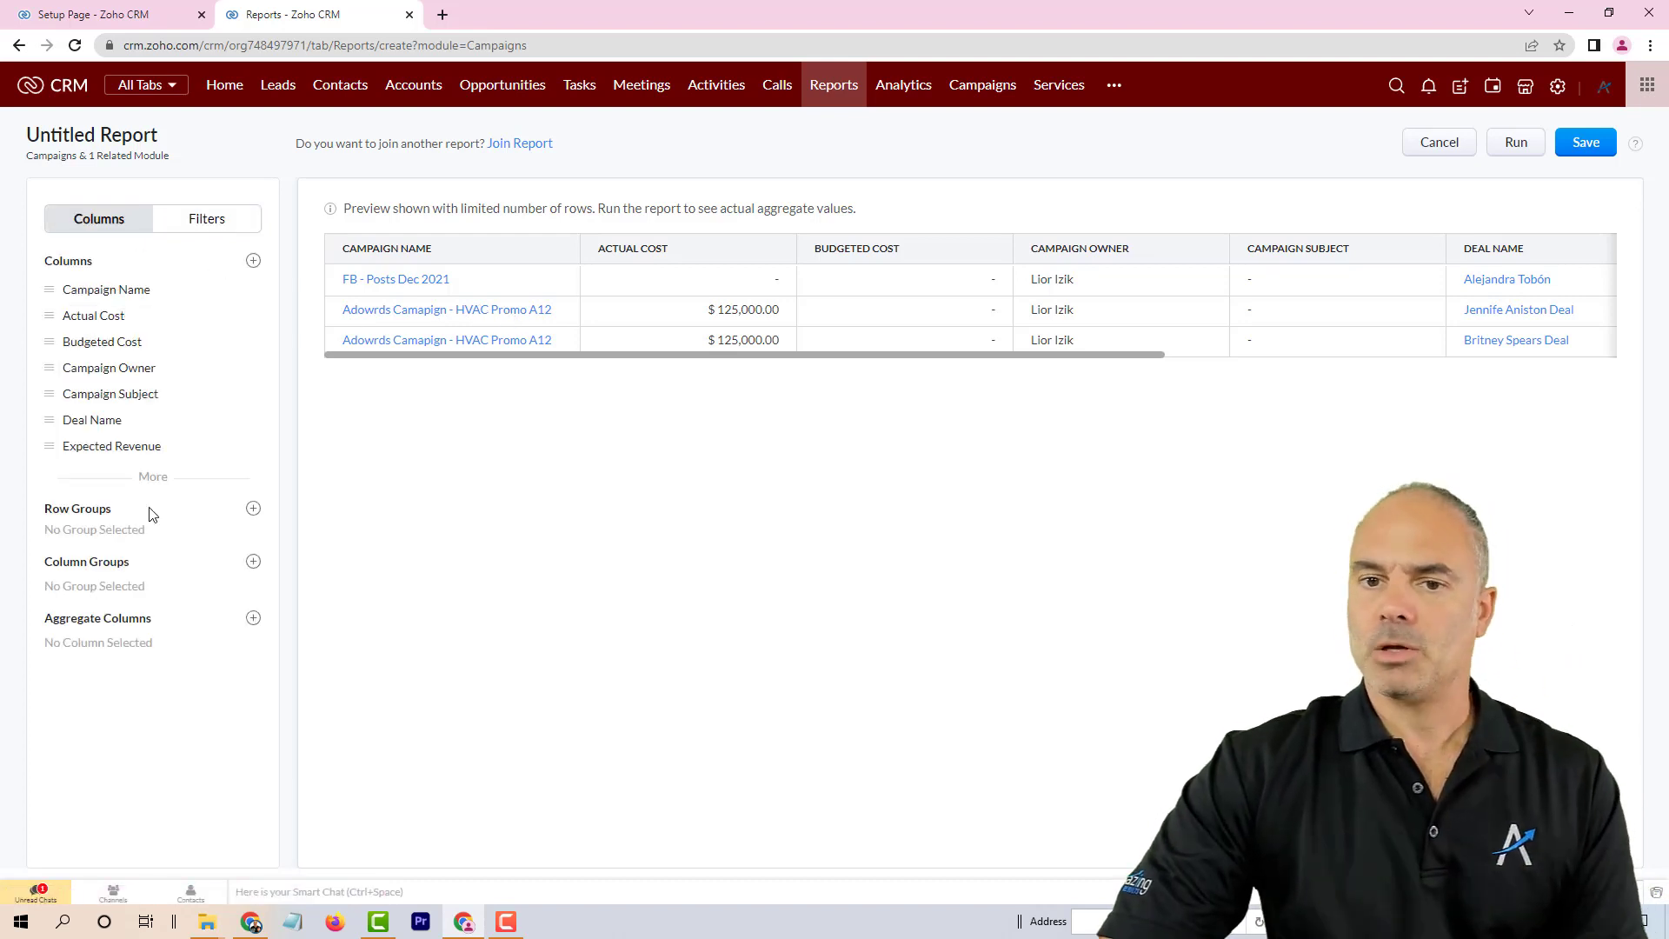
{"action": "left_click", "coordinate": [253, 510]}
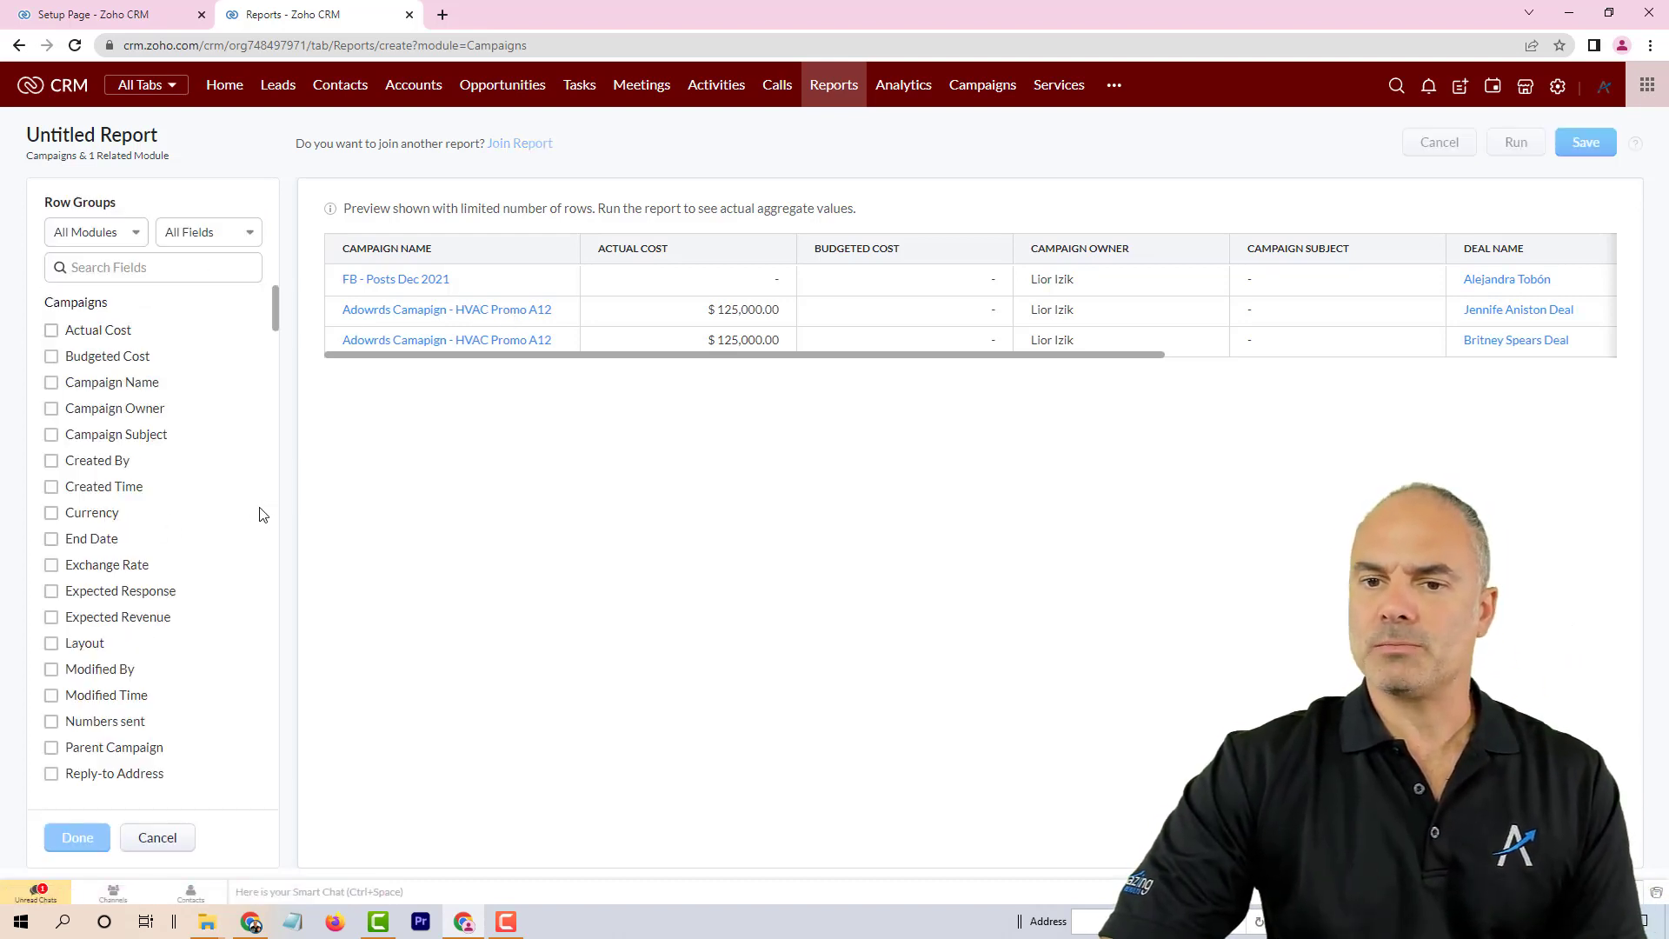
{"action": "type", "text": "cam"}
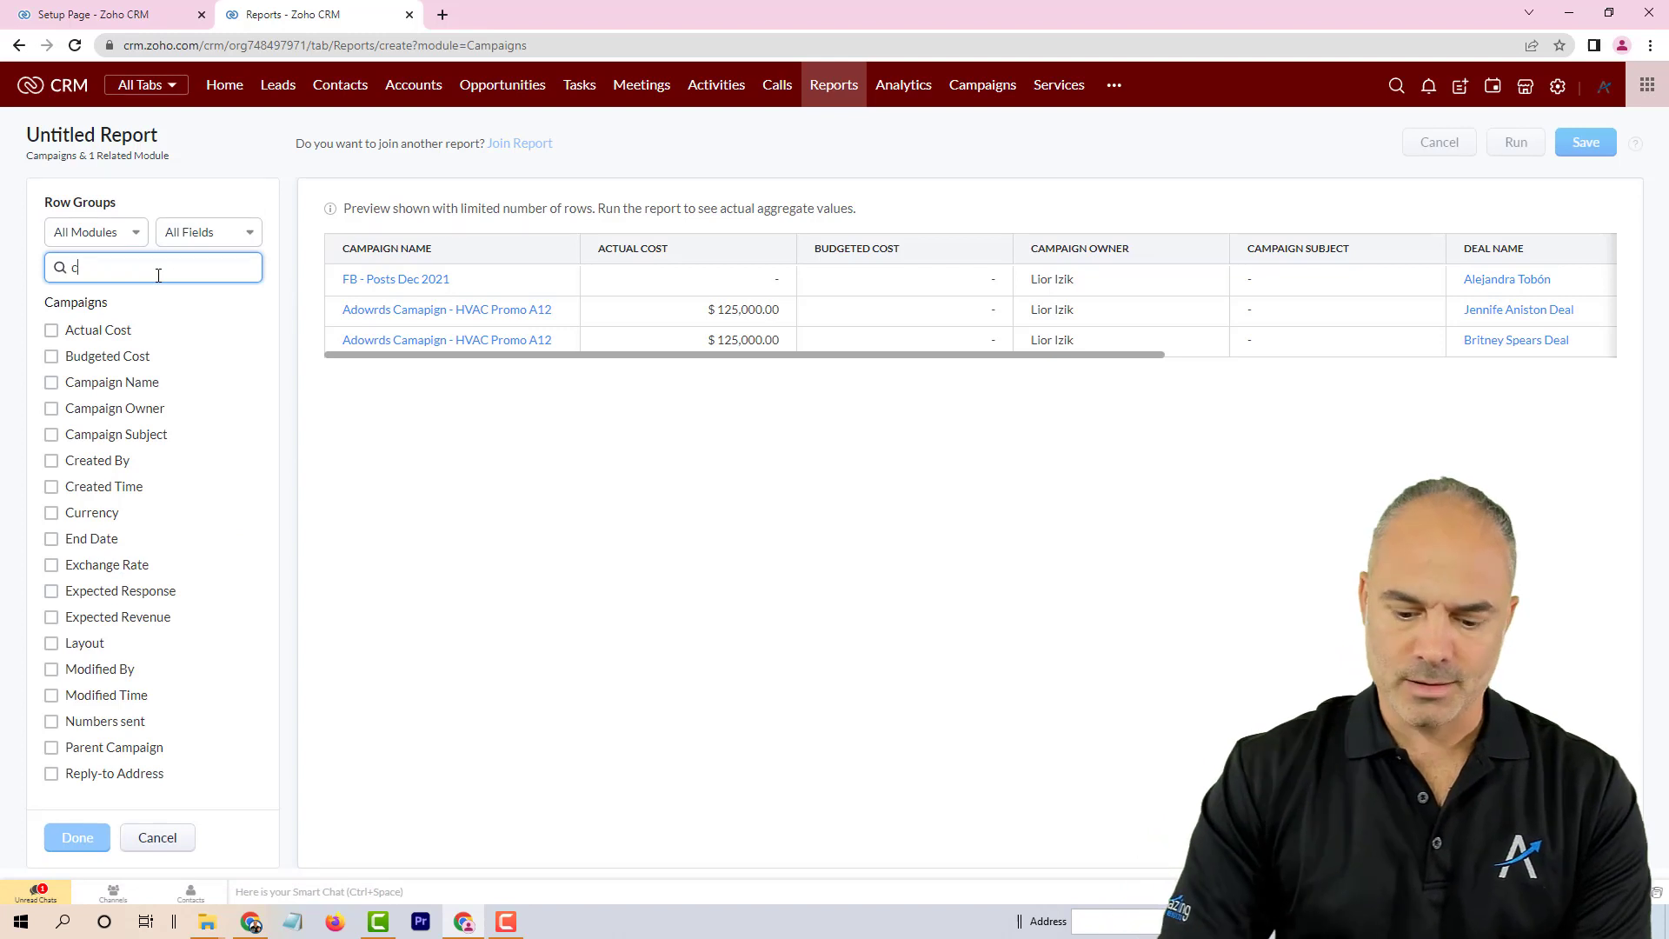
{"action": "left_click", "coordinate": [138, 331]}
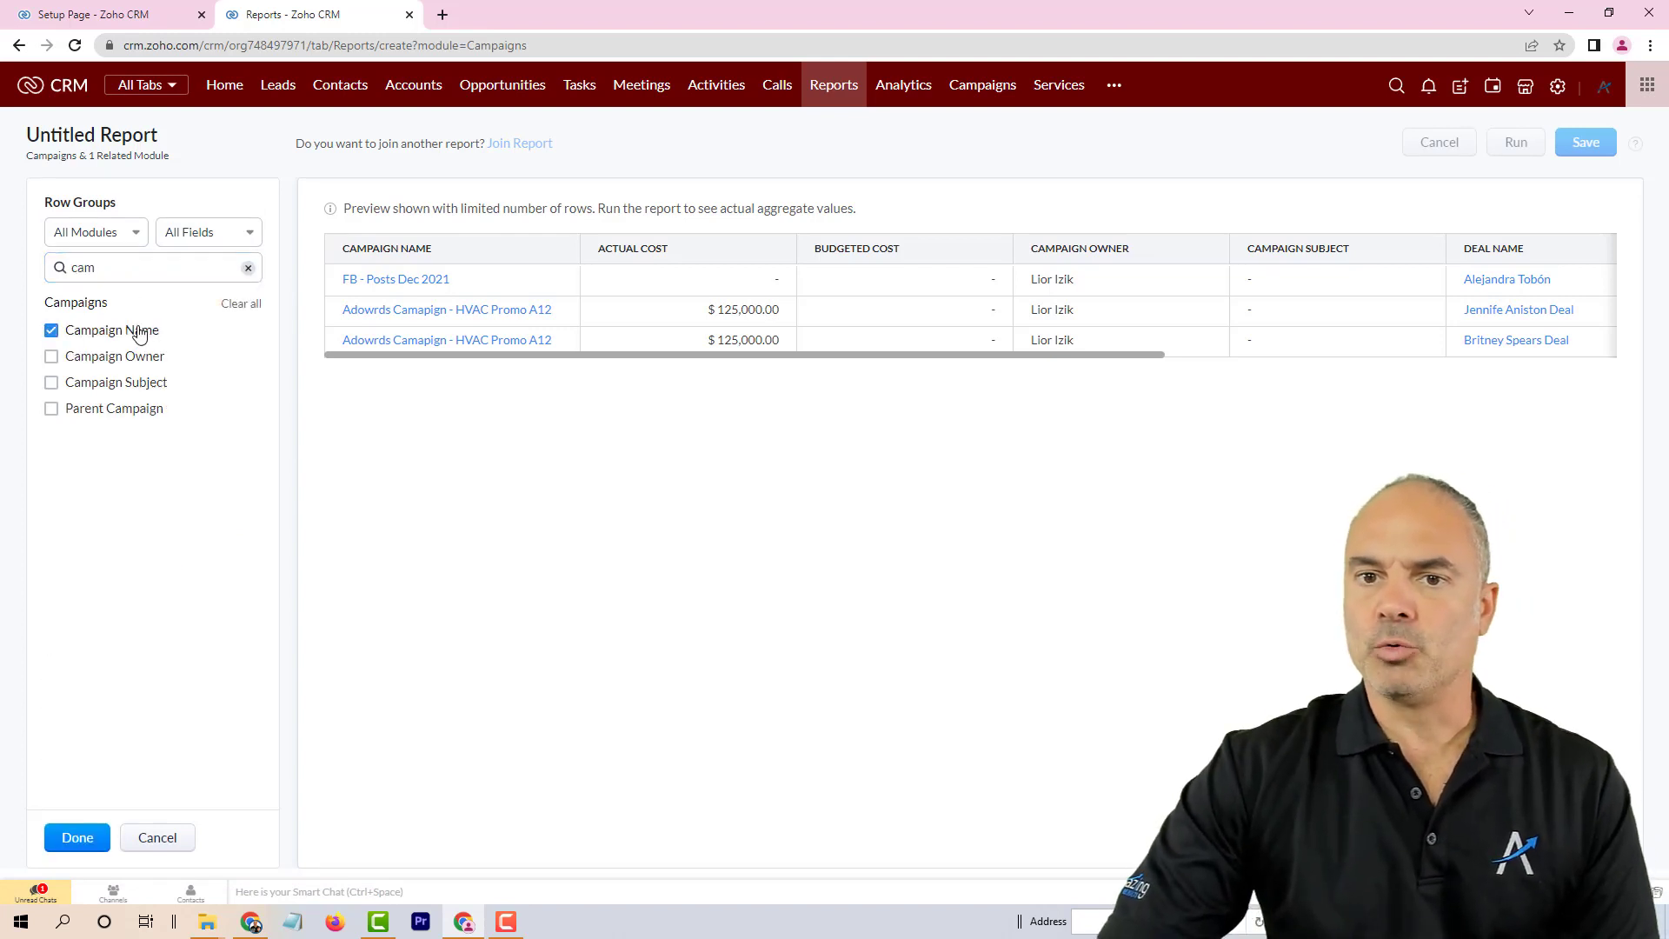
{"action": "left_click", "coordinate": [78, 839]}
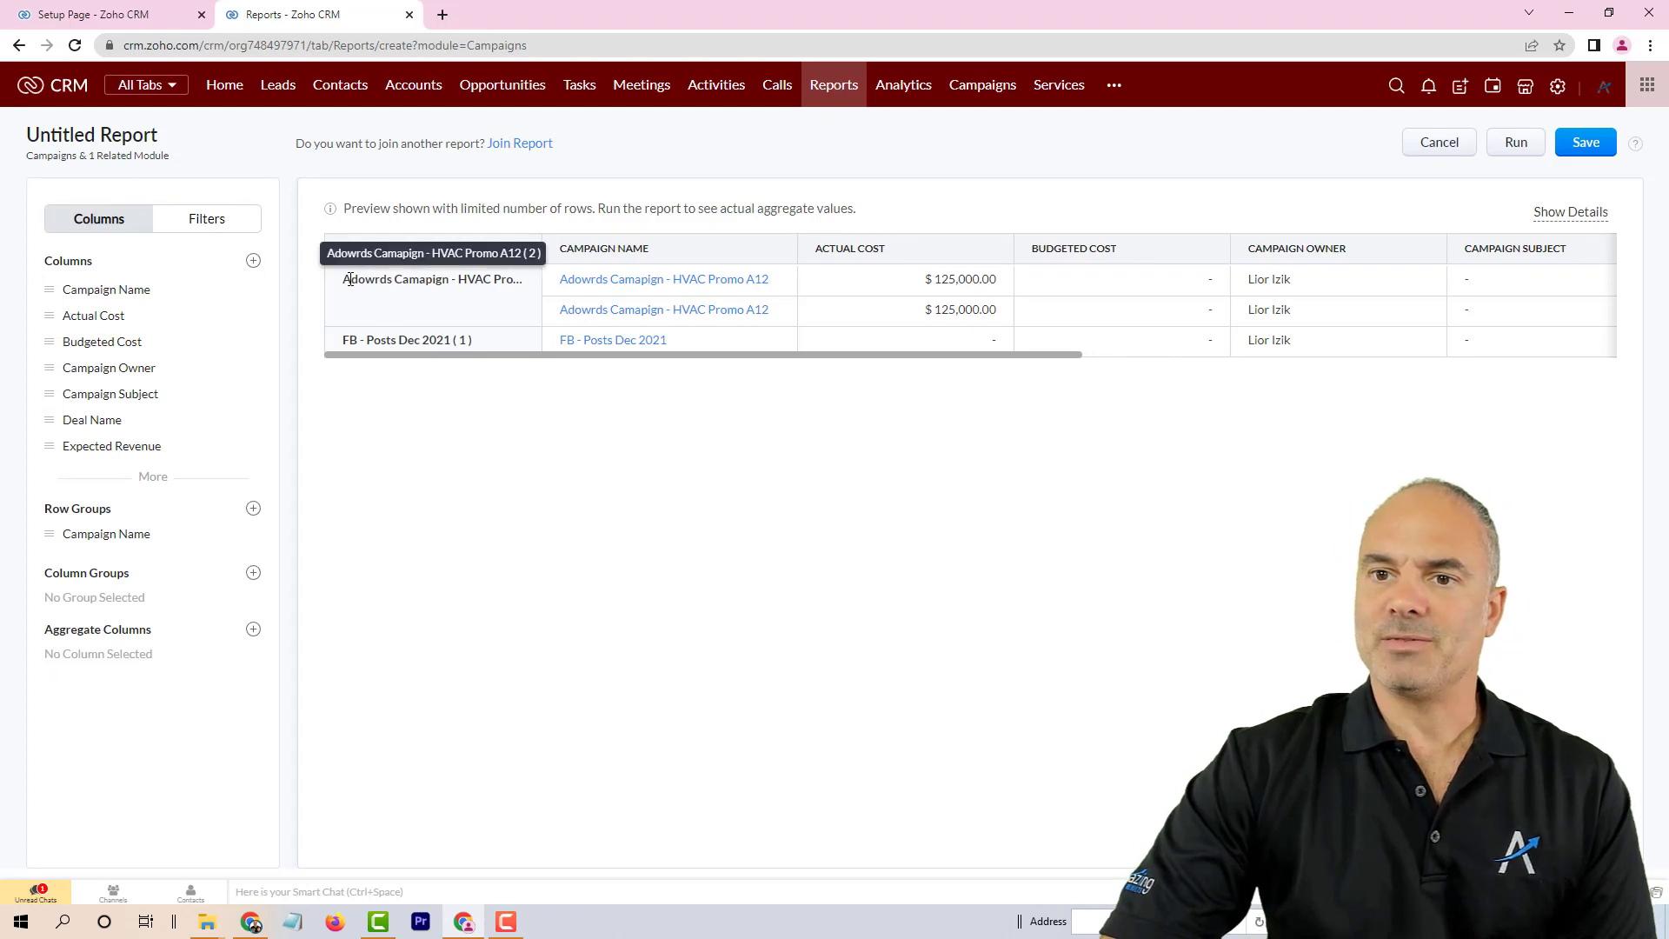
{"action": "left_click_drag", "start_coordinate": [348, 279], "coordinate": [537, 303]}
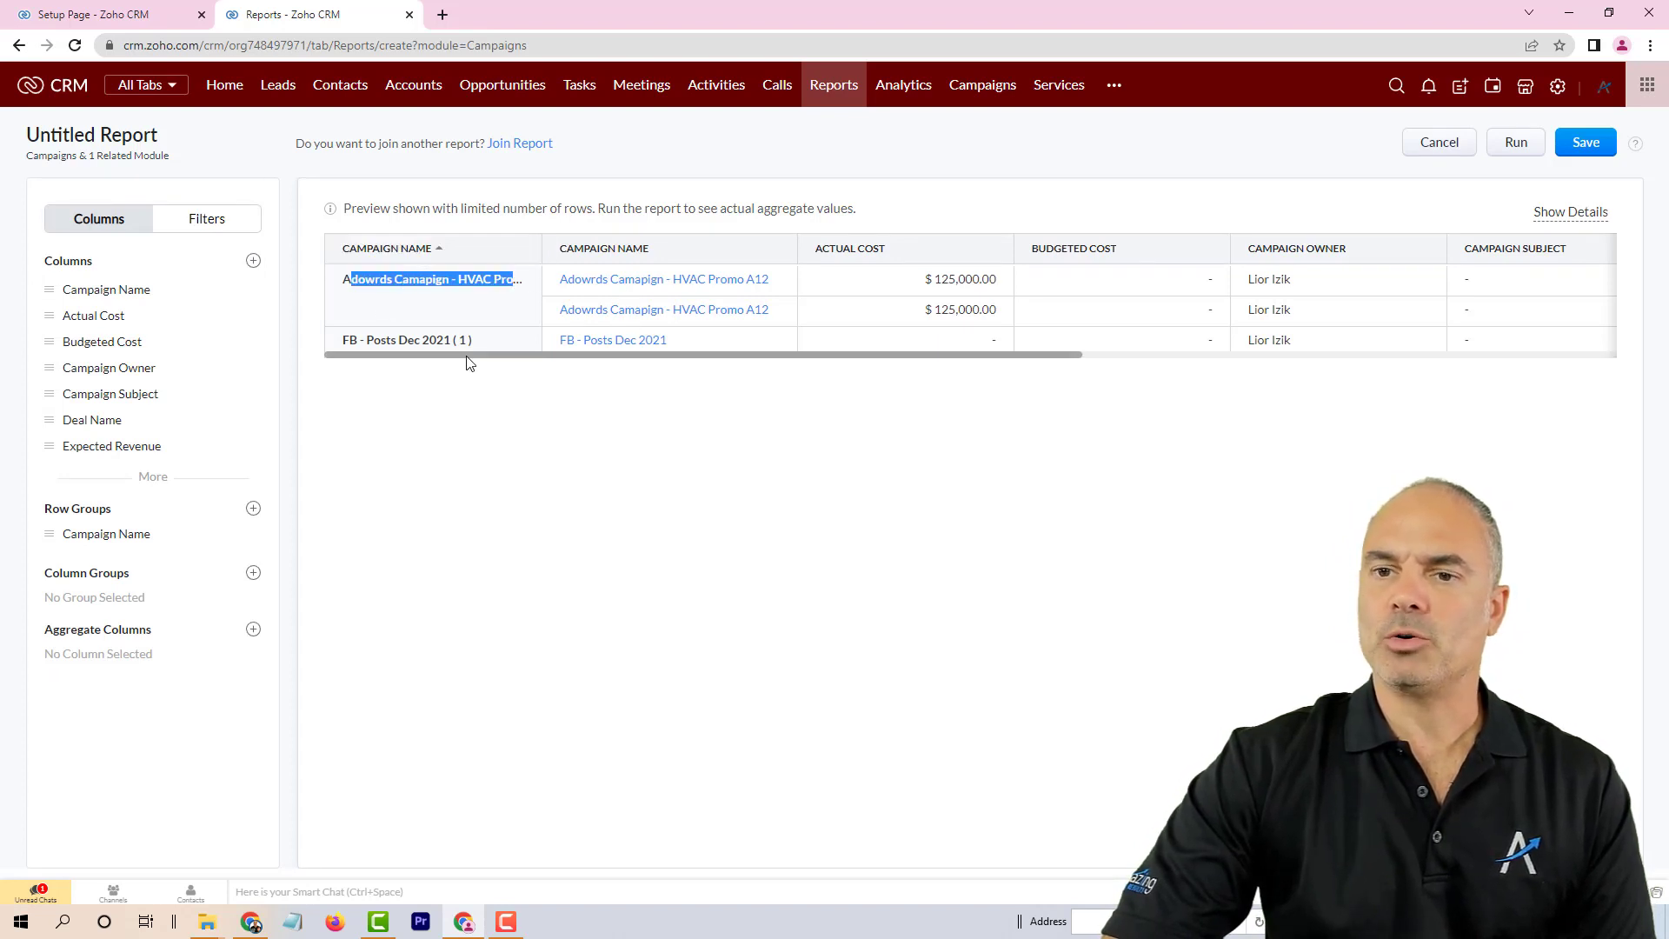
{"action": "left_click_drag", "start_coordinate": [343, 339], "coordinate": [696, 344]}
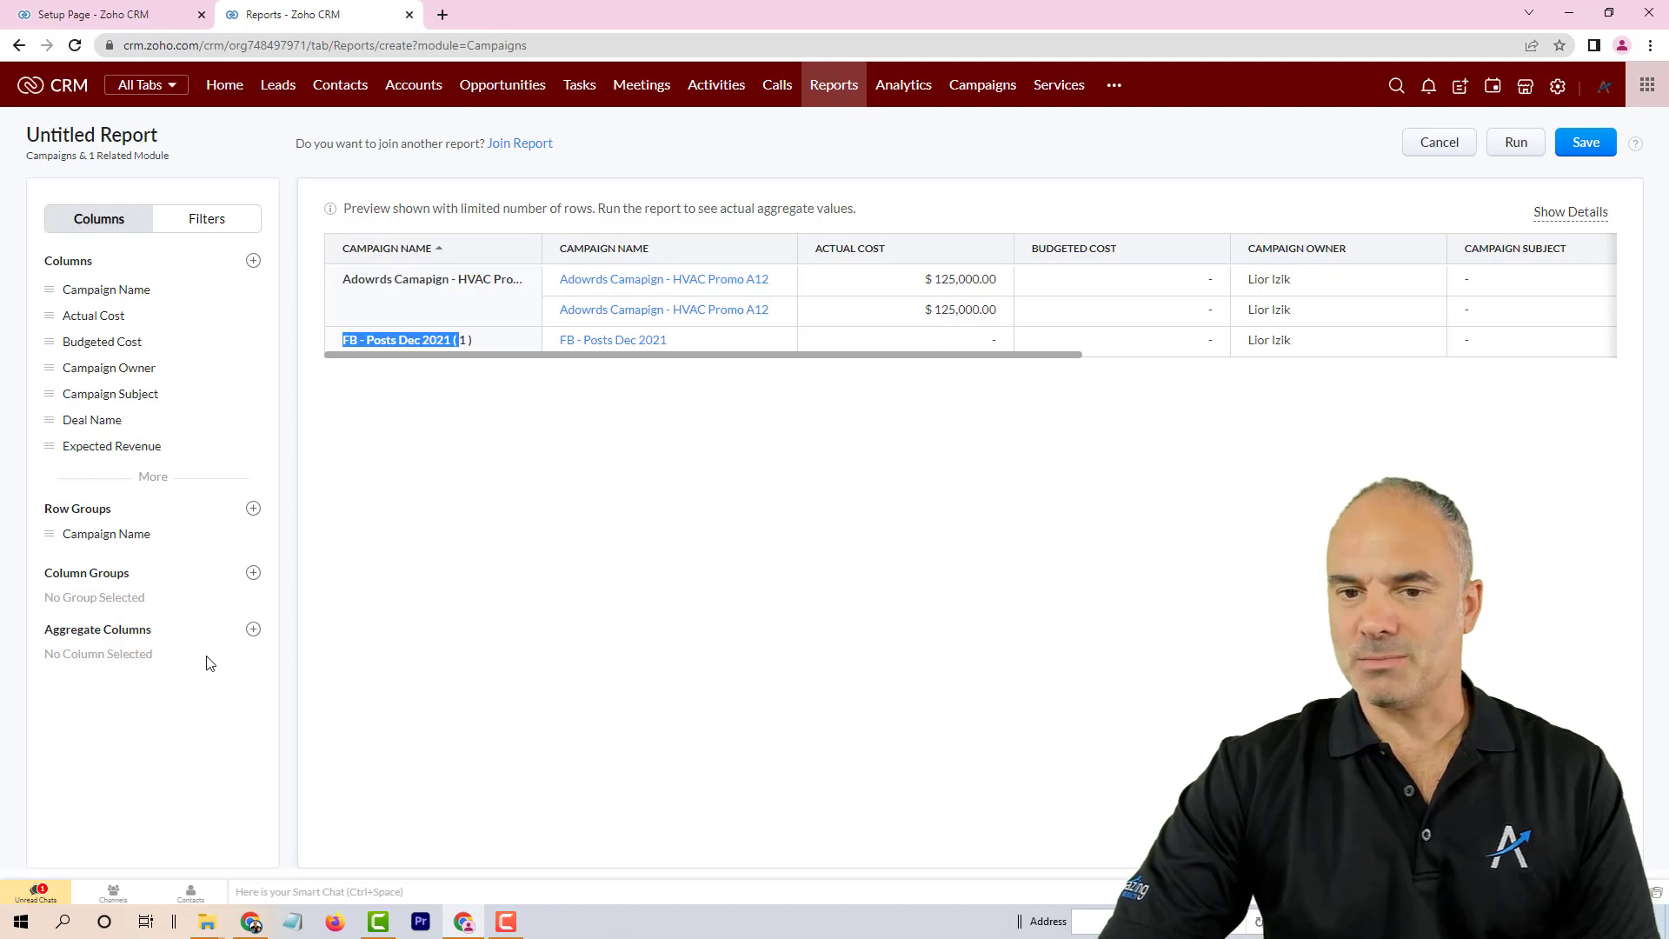
- Add a Sum of Actual Cost aggregate column, showing a $250,000.00 grand total
{"action": "left_click", "coordinate": [253, 629]}
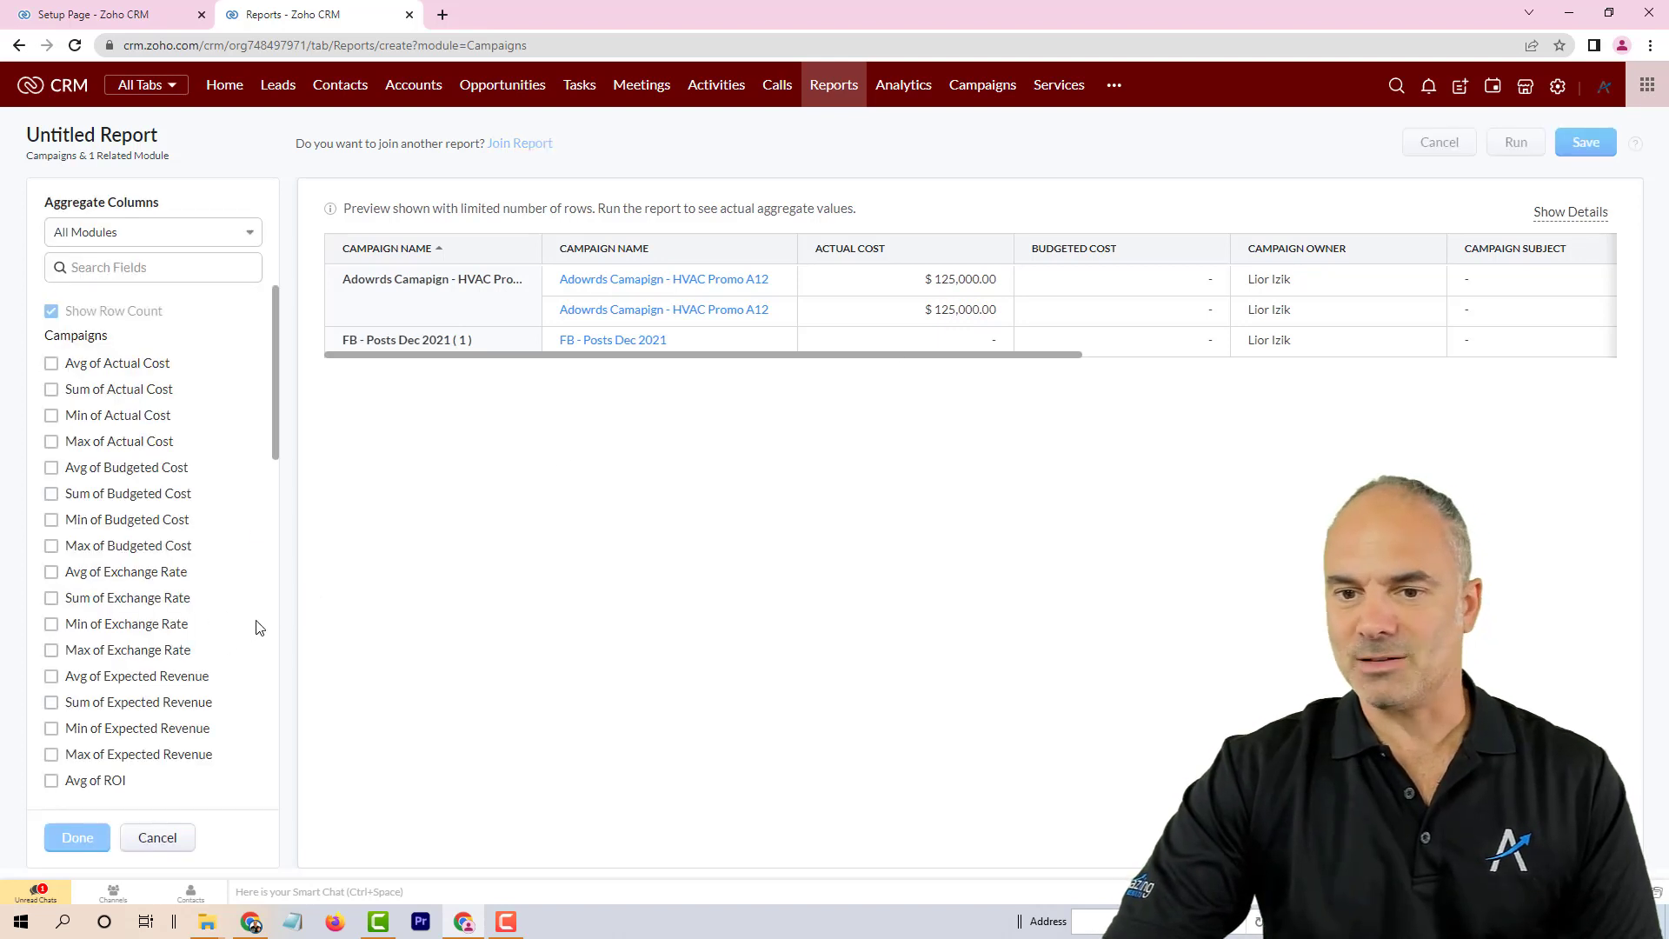
{"action": "left_click", "coordinate": [110, 393]}
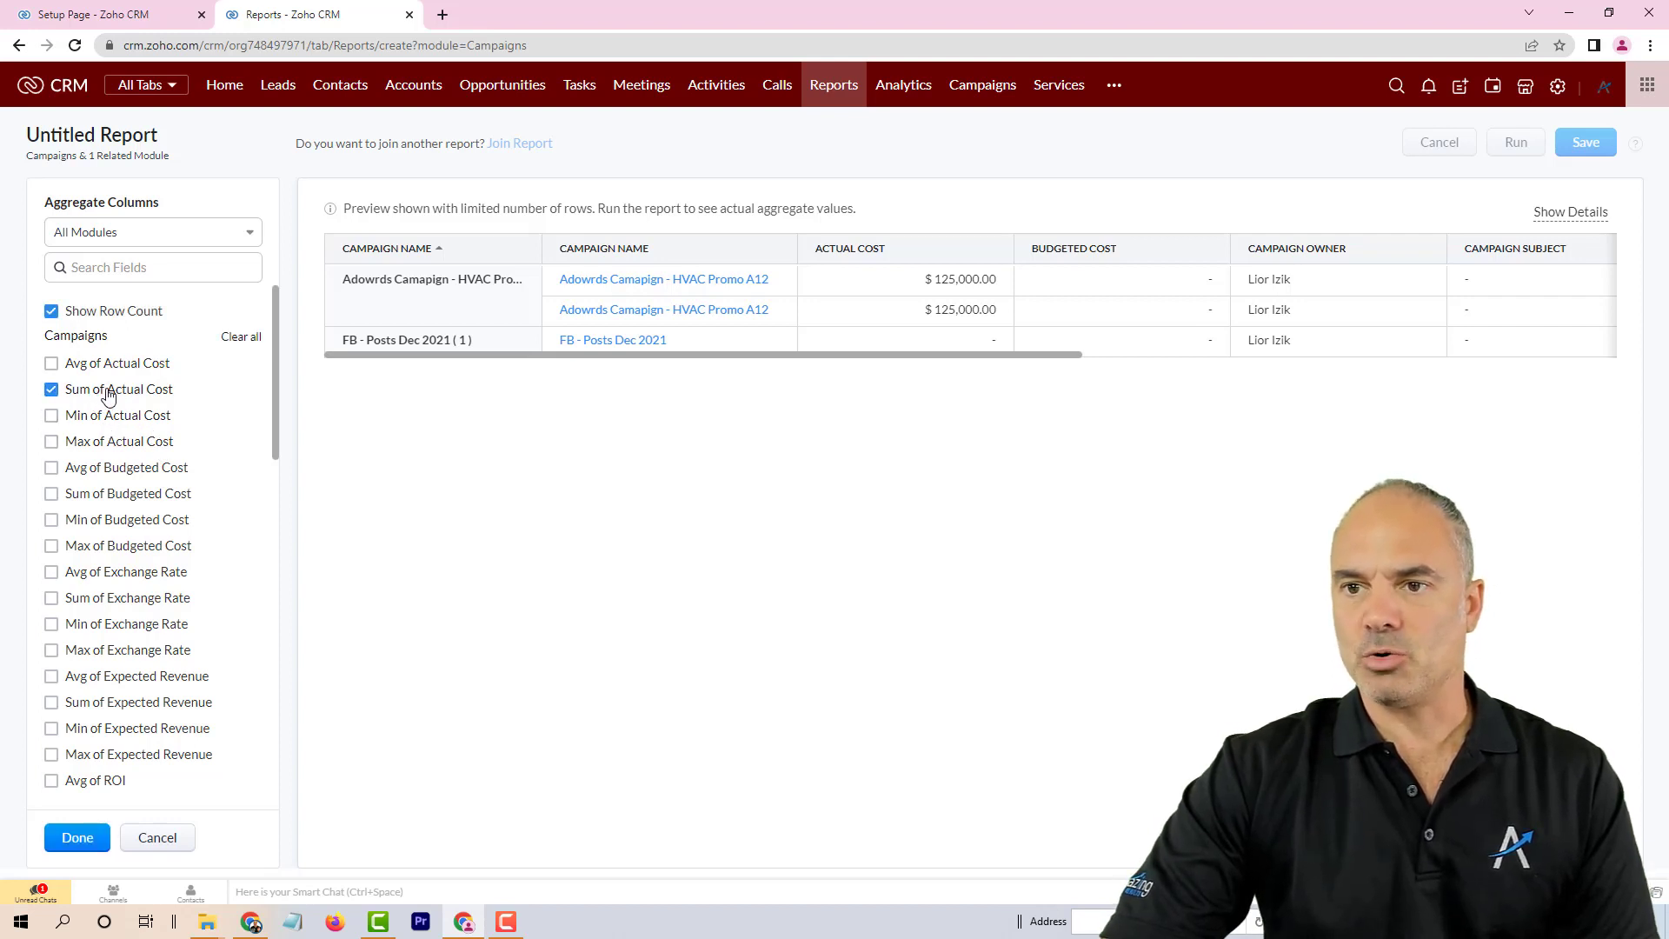
{"action": "left_click", "coordinate": [78, 837]}
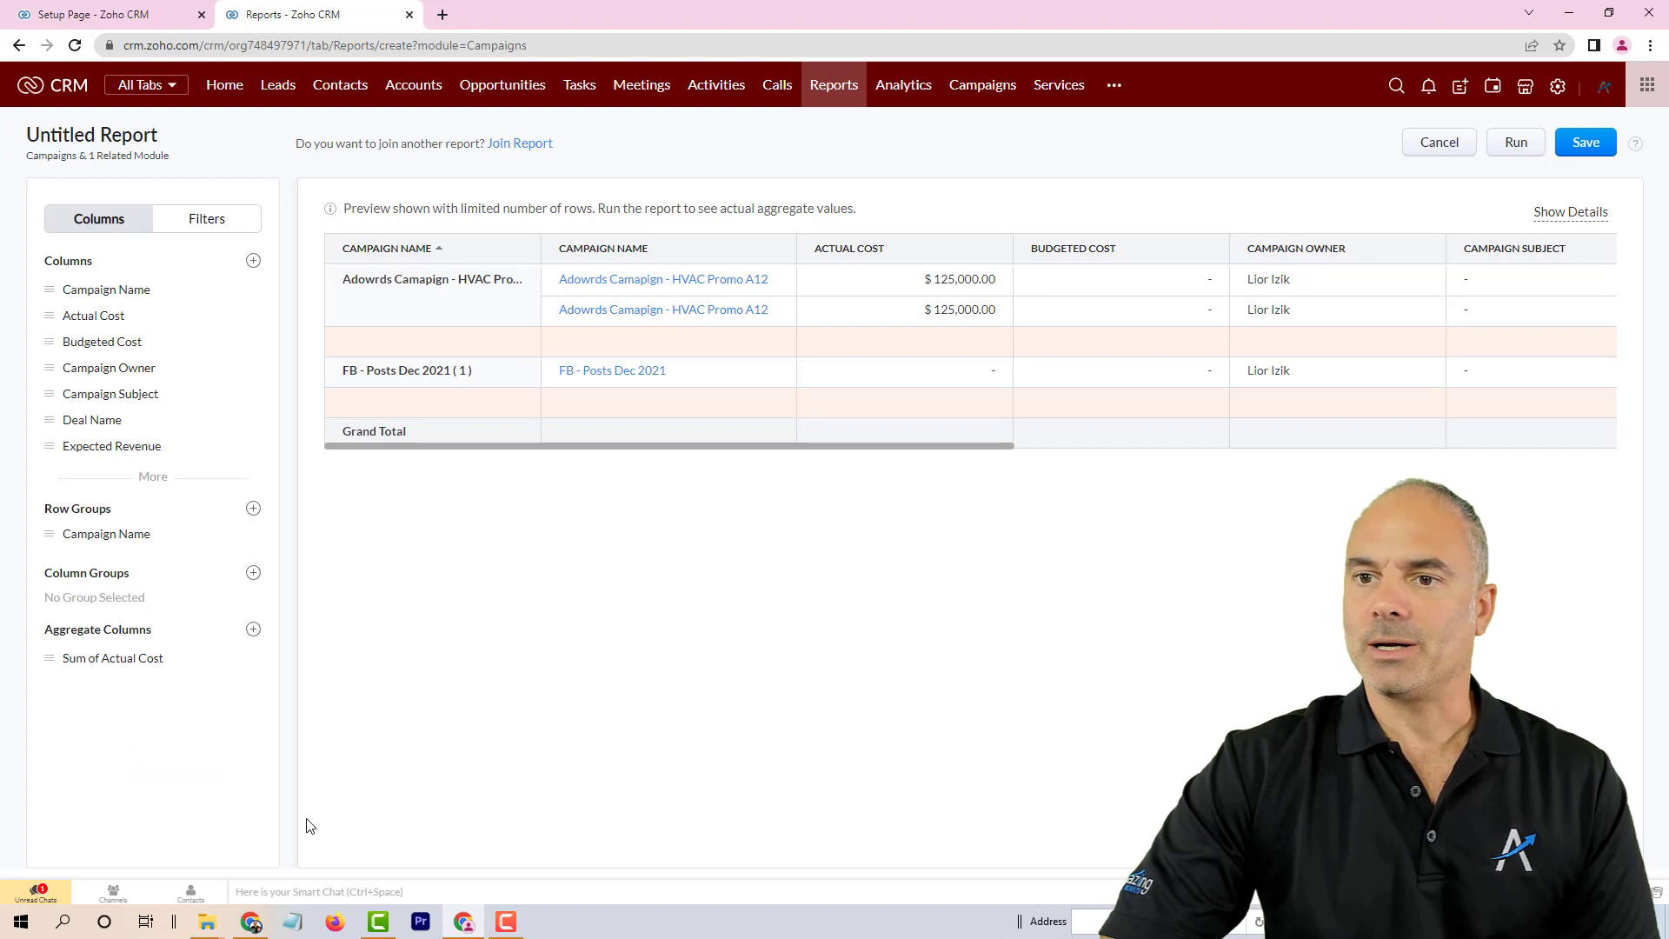
{"action": "left_click_drag", "start_coordinate": [549, 446], "coordinate": [1230, 477]}
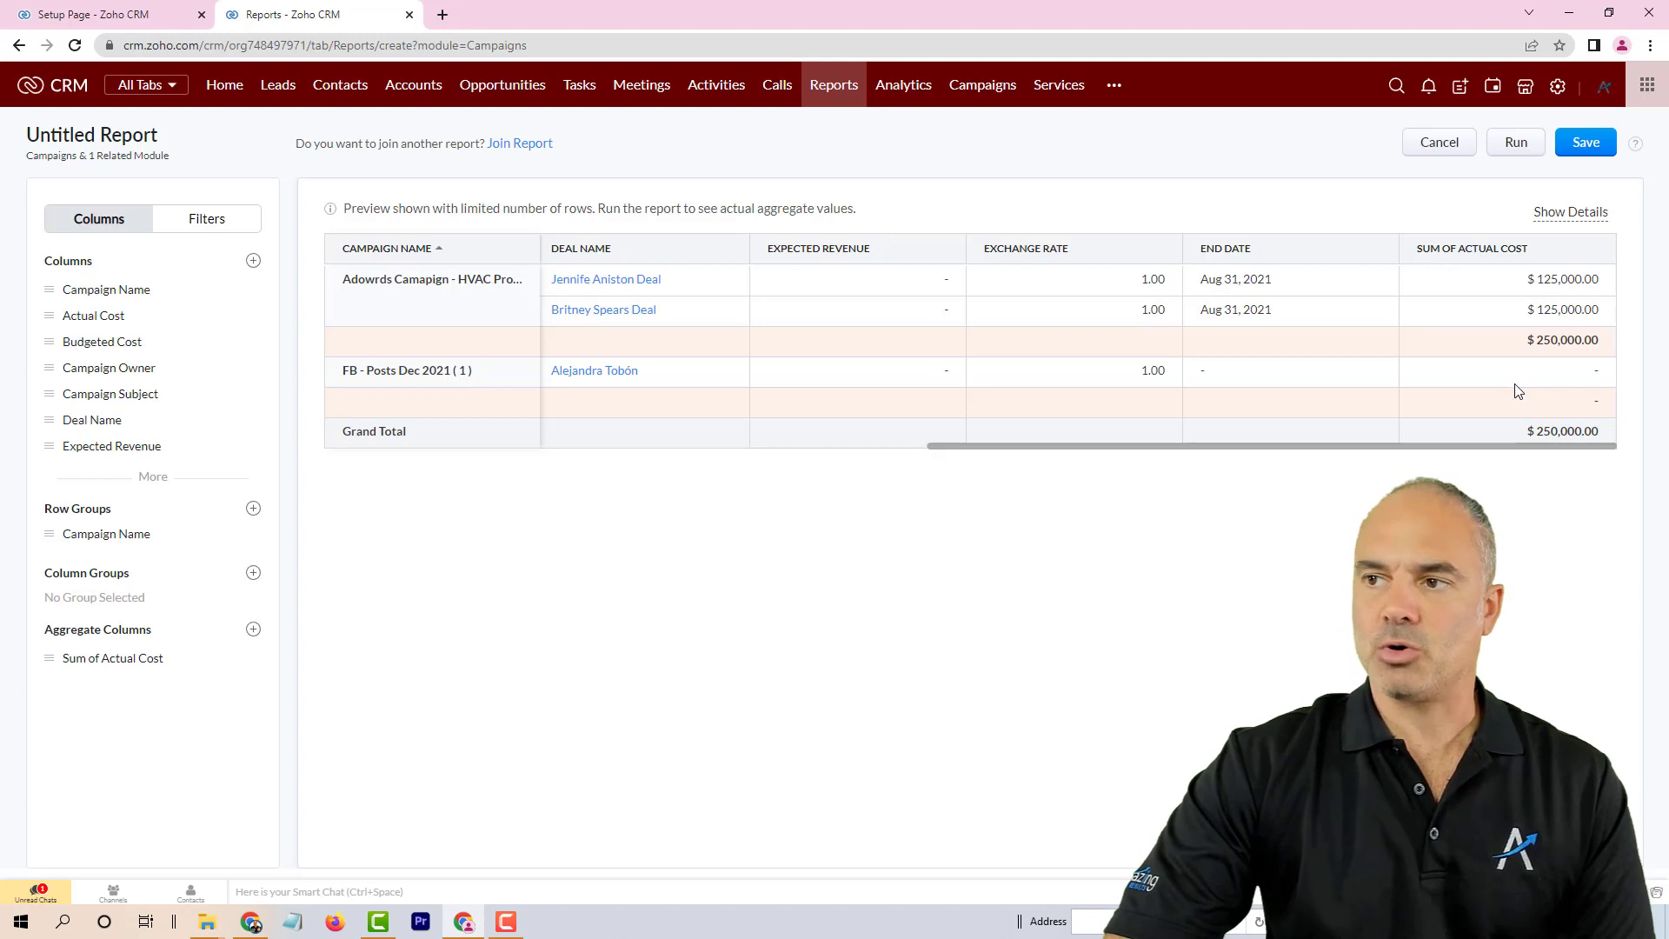
- Save the report as 'Dummy' in the Campaign Reports folder
{"action": "left_click", "coordinate": [1584, 145]}
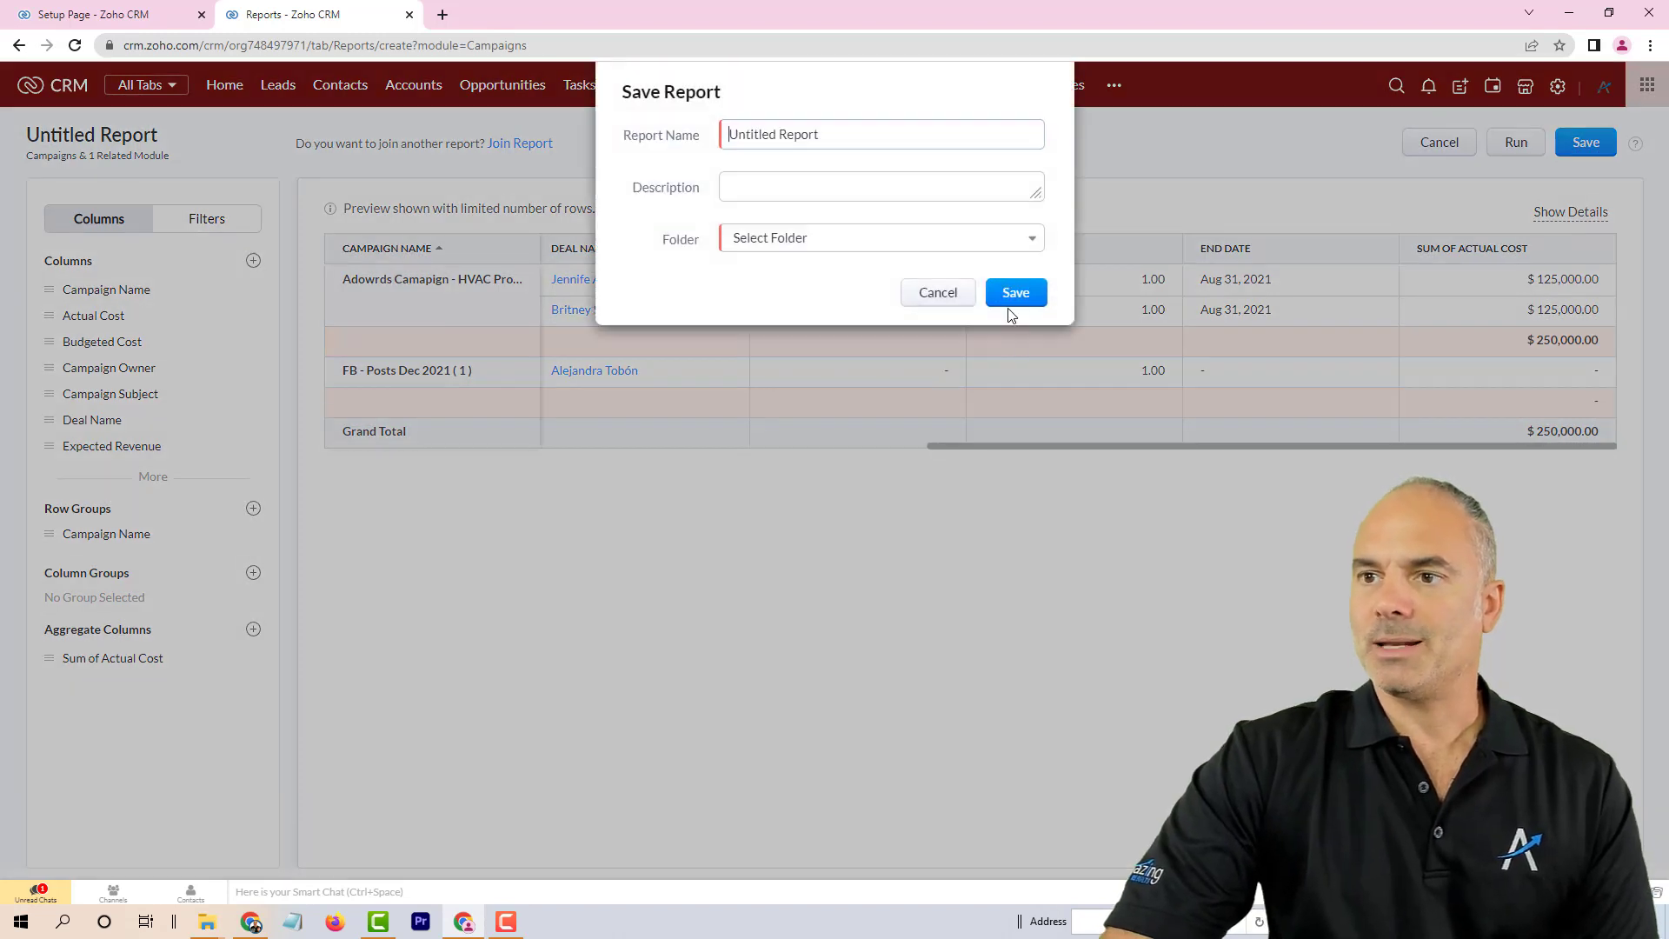
{"action": "double_click", "coordinate": [790, 137]}
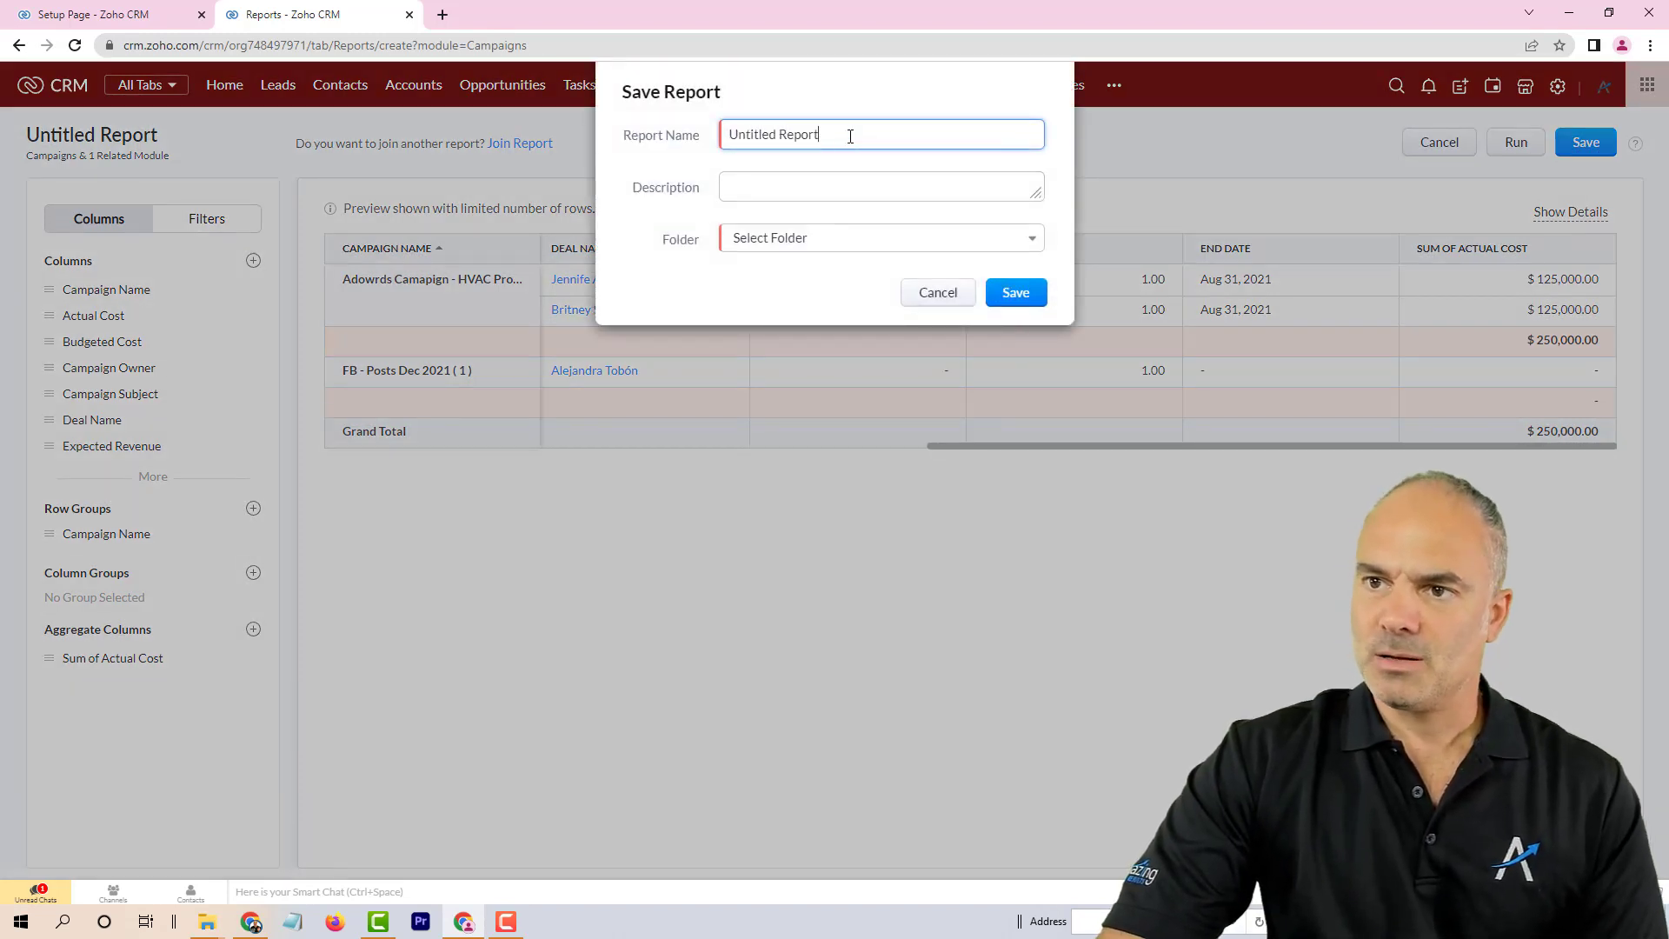
{"action": "left_click_drag", "start_coordinate": [849, 134], "coordinate": [344, 87]}
{"action": "type", "text": "Dummy"}
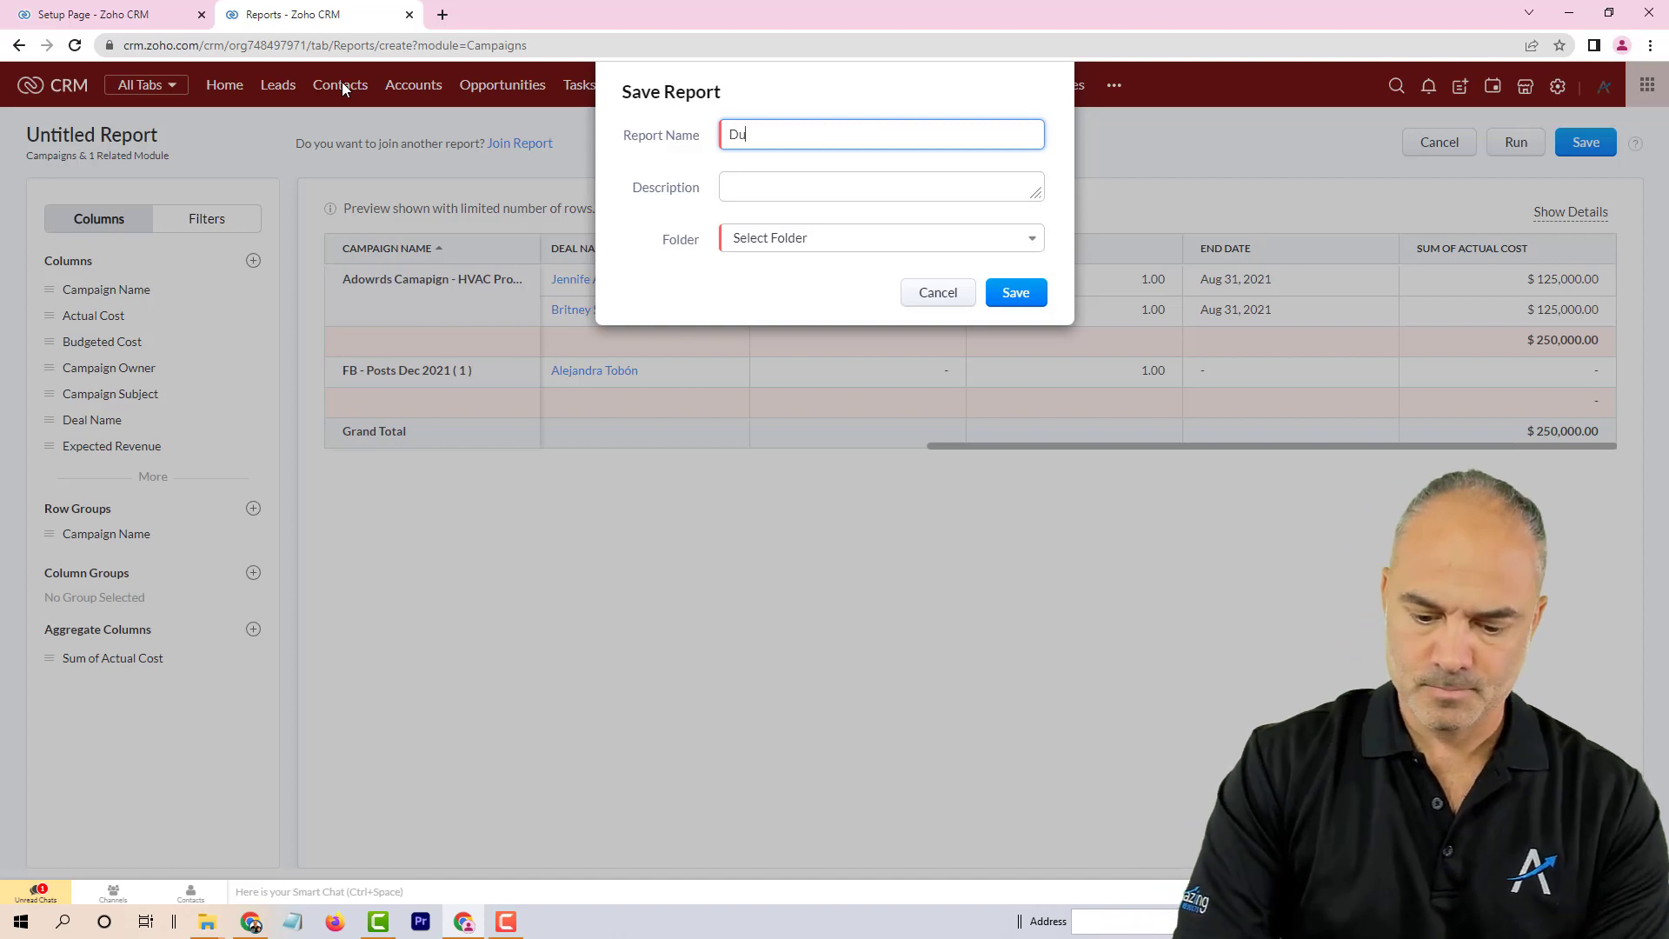
{"action": "left_click", "coordinate": [782, 238]}
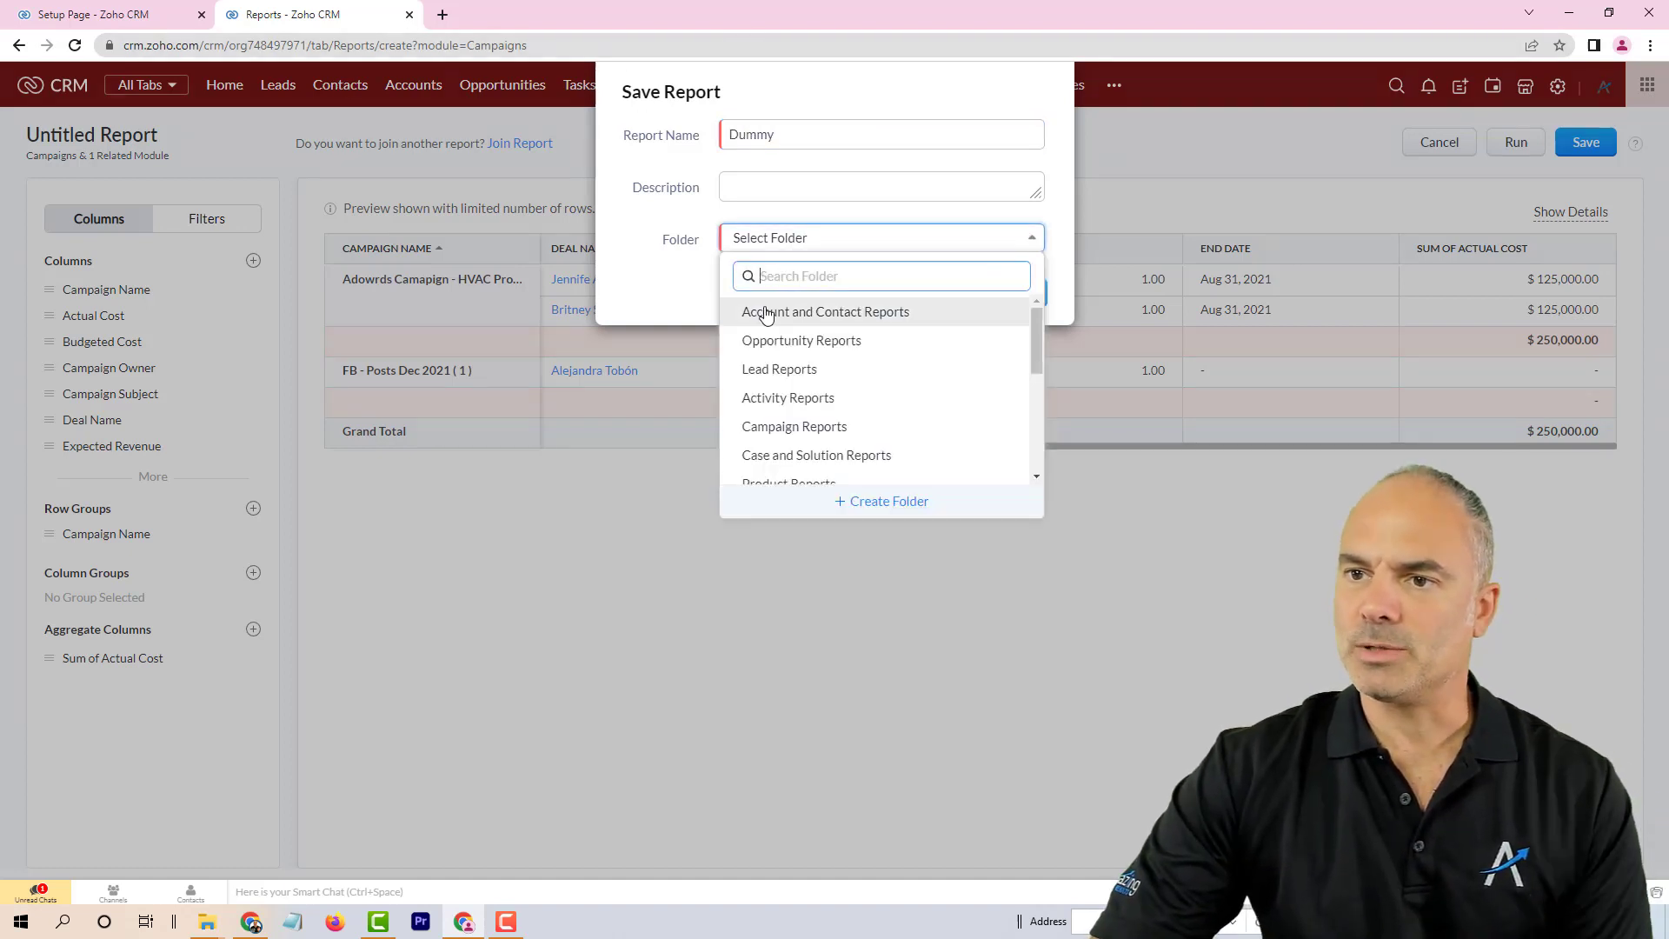
{"action": "scroll", "coordinate": [831, 413], "scroll_direction": "down", "scroll_amount": 5}
{"action": "scroll", "coordinate": [839, 400], "scroll_direction": "up", "scroll_amount": 2}
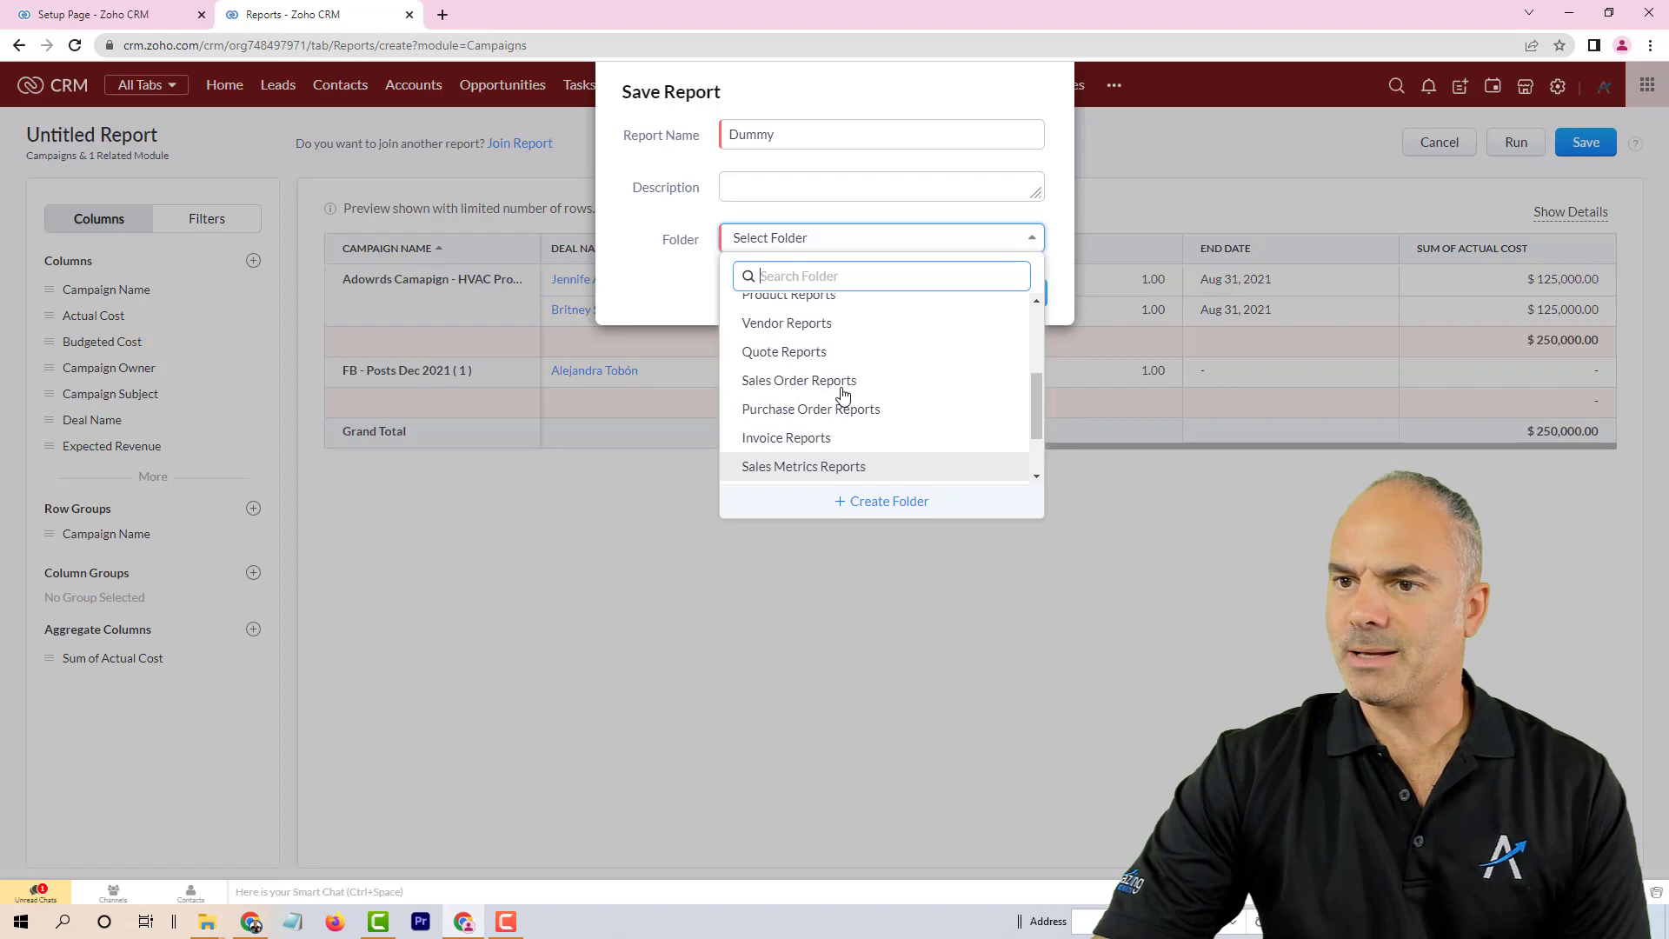
{"action": "type", "text": "camp"}
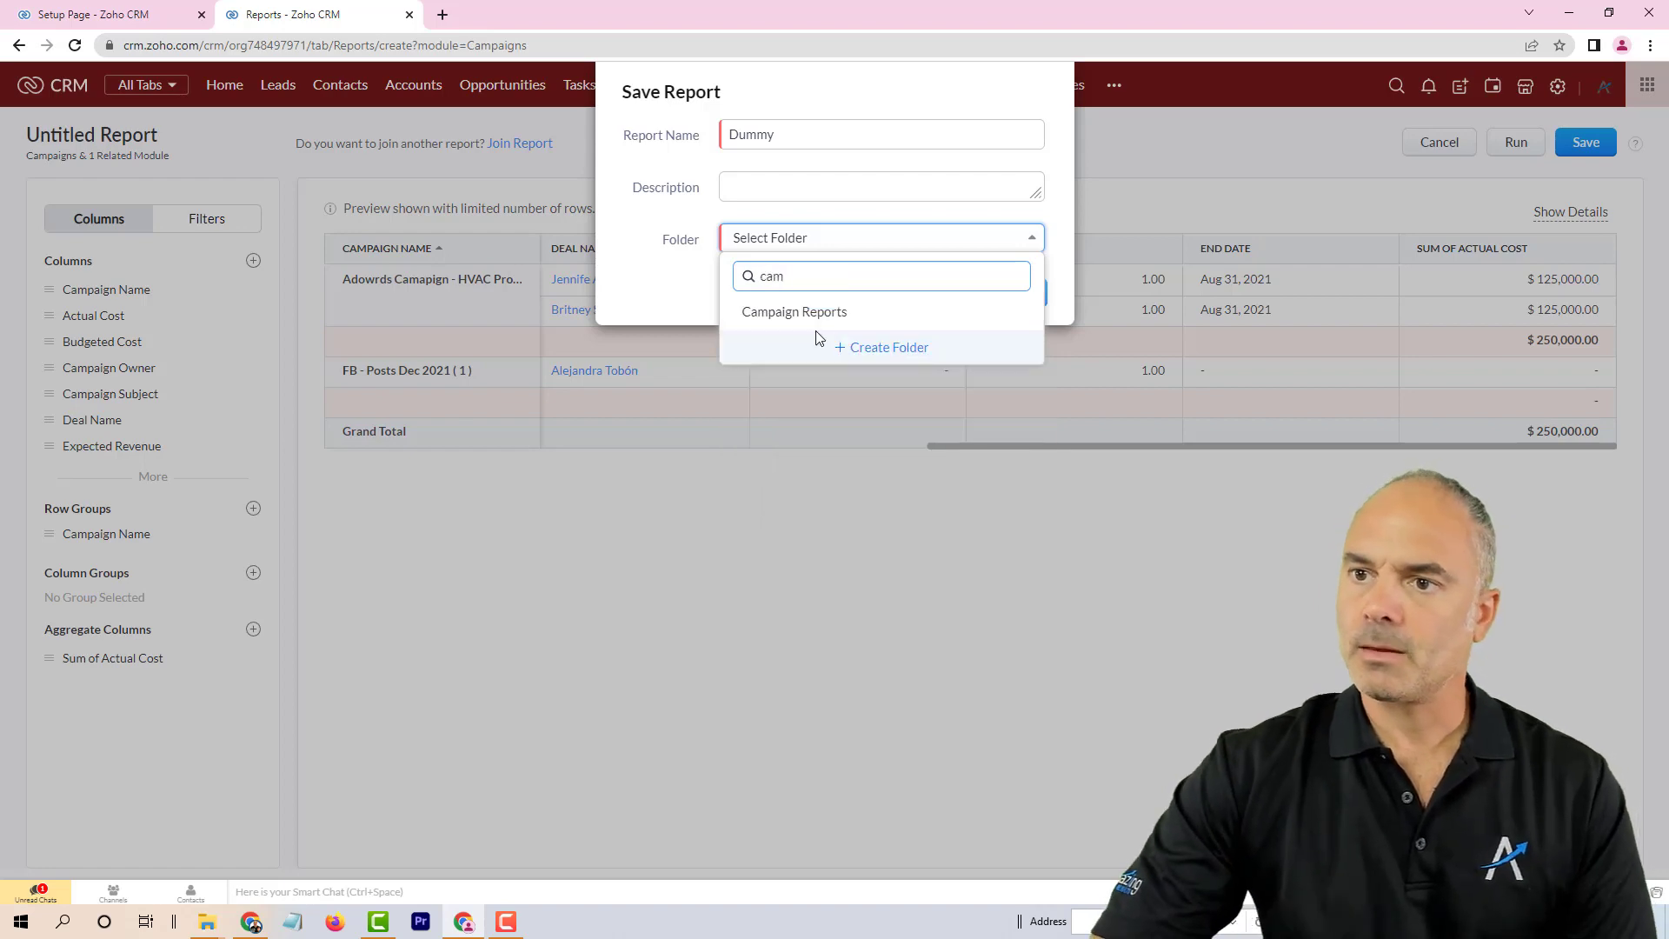
{"action": "left_click", "coordinate": [830, 311]}
{"action": "left_click", "coordinate": [1032, 292]}
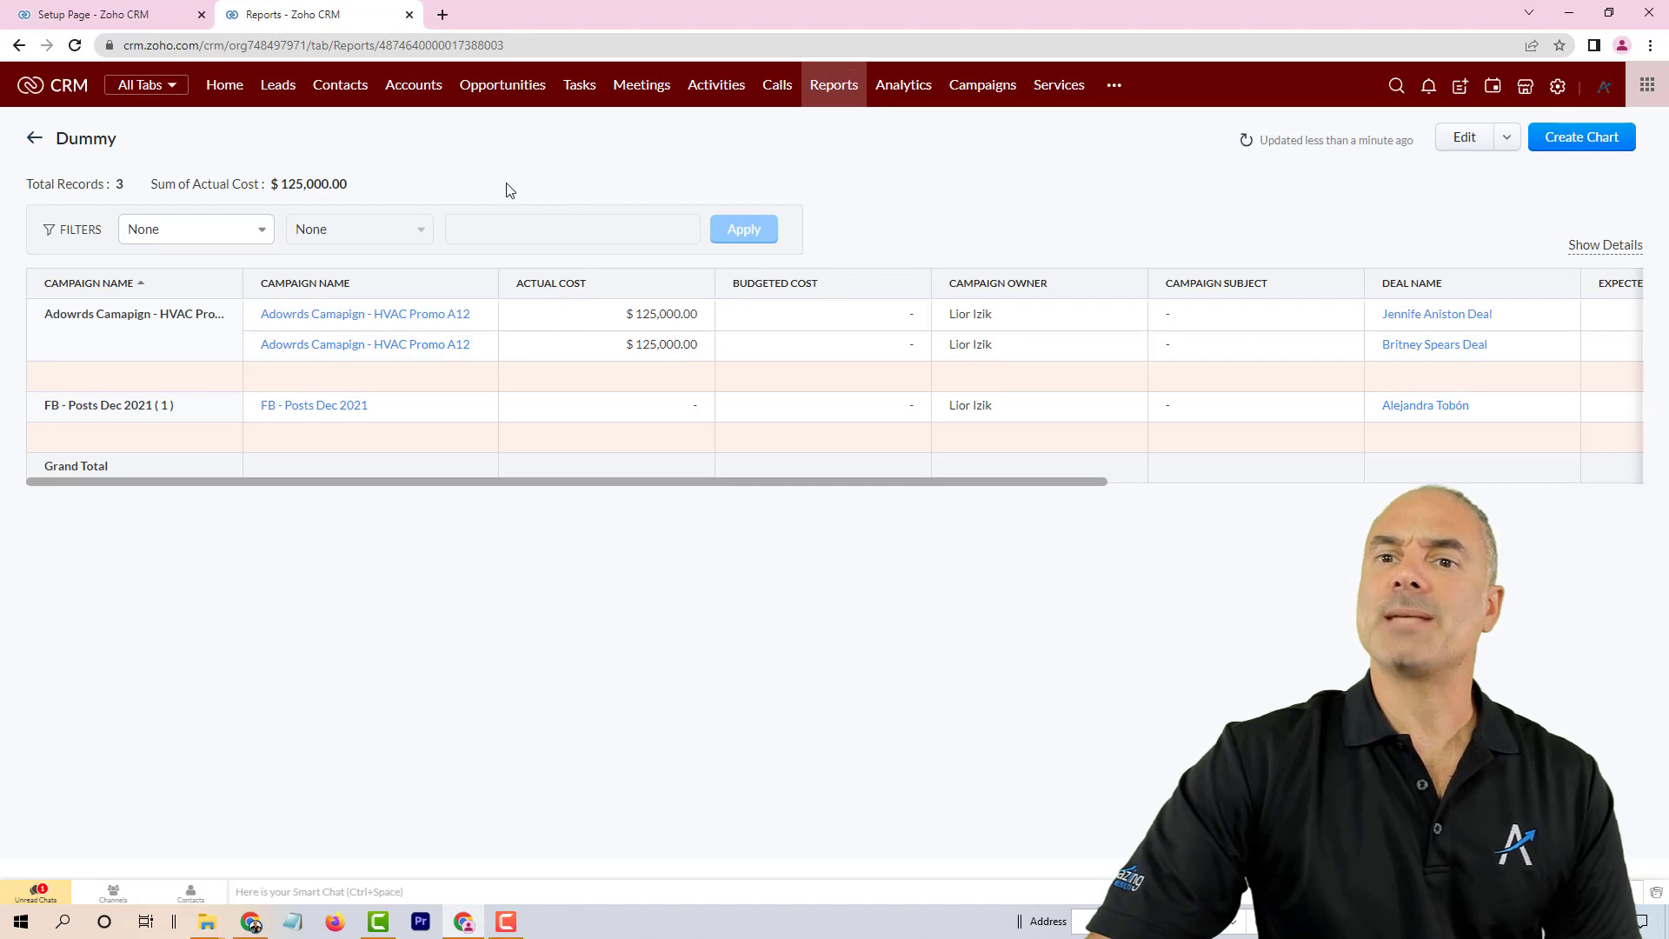
- Pick Closing Date as the quick filter field, leaving its condition at None
{"action": "left_click", "coordinate": [230, 230]}
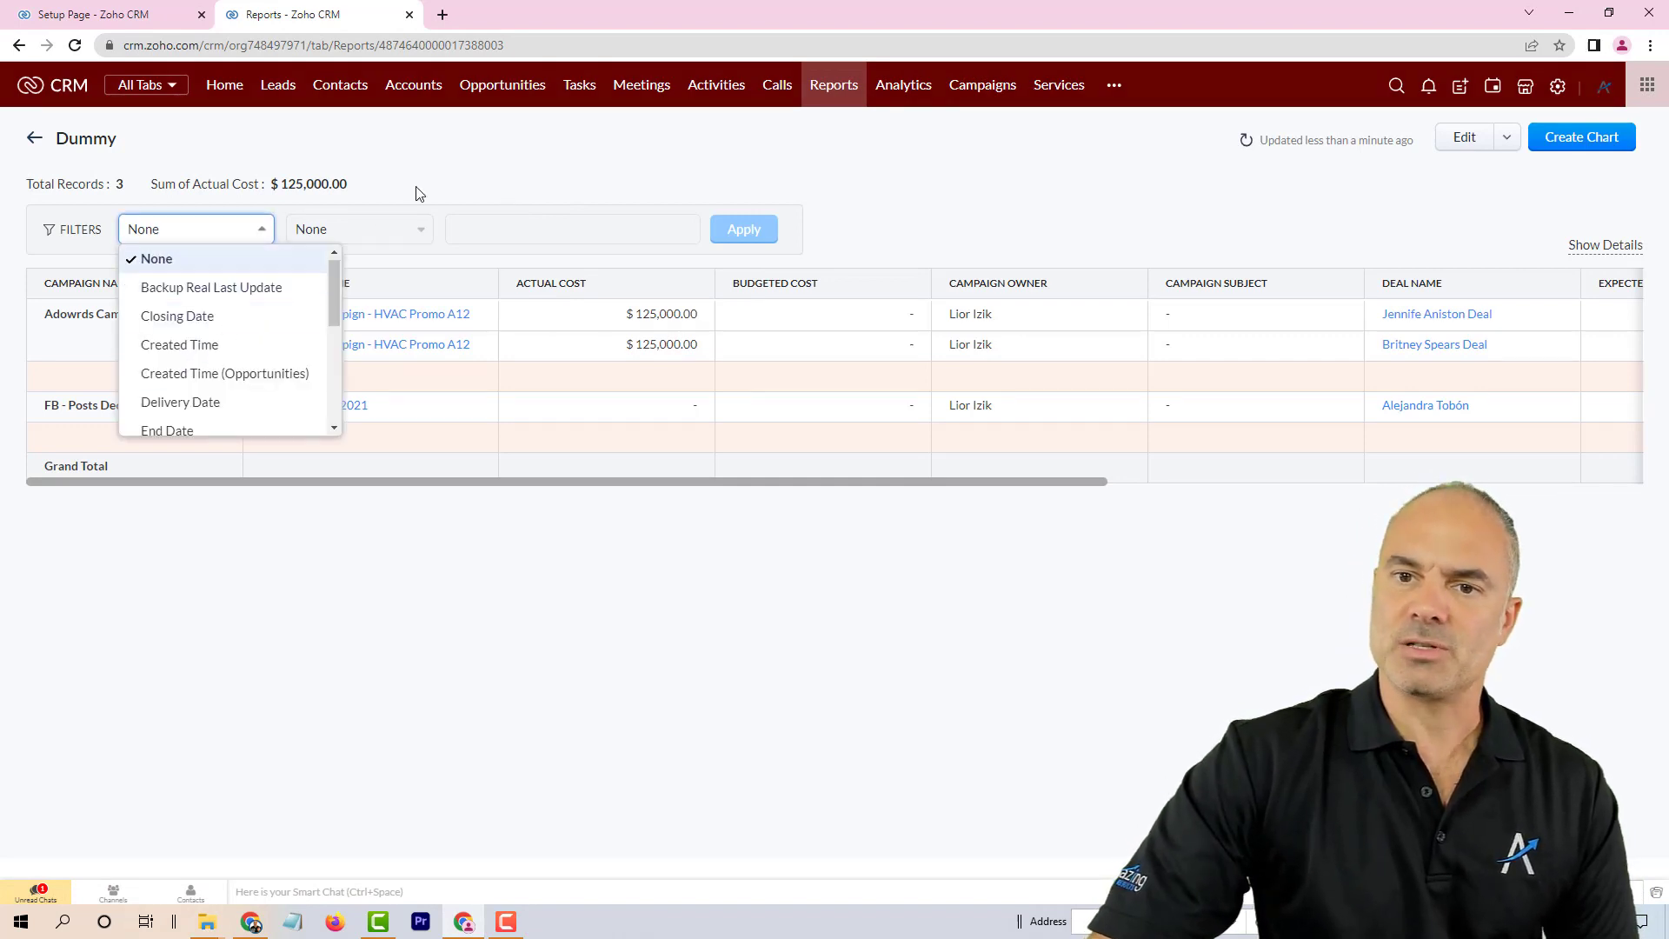
{"action": "left_click", "coordinate": [452, 172]}
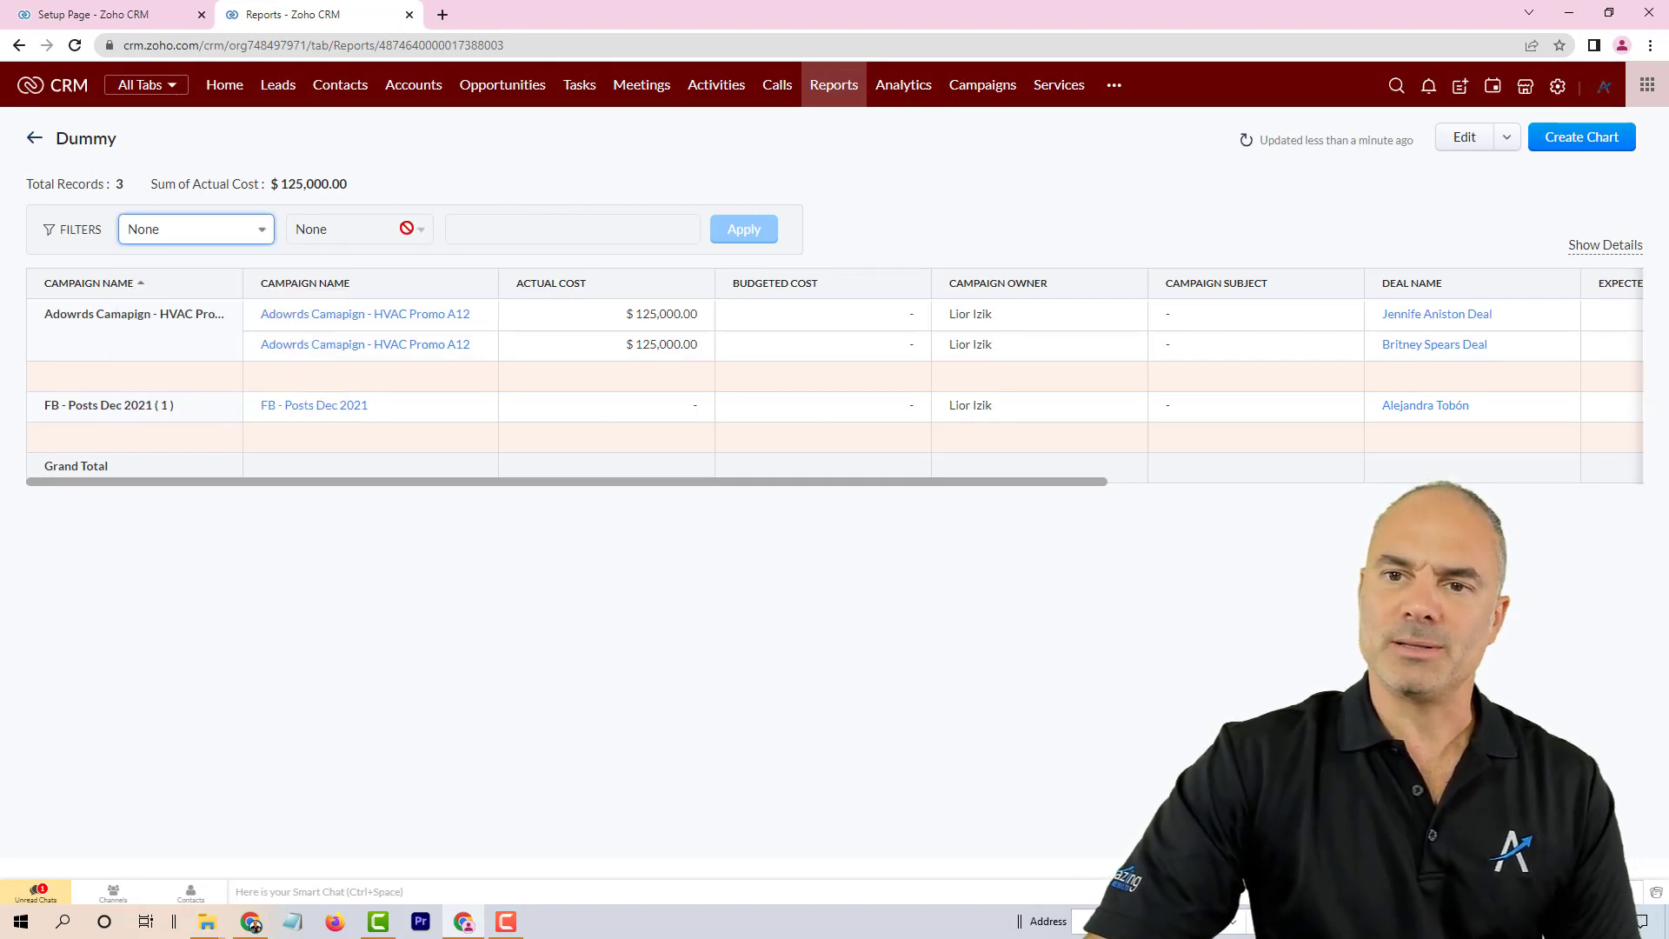
{"action": "left_click", "coordinate": [239, 233]}
{"action": "left_click", "coordinate": [202, 318]}
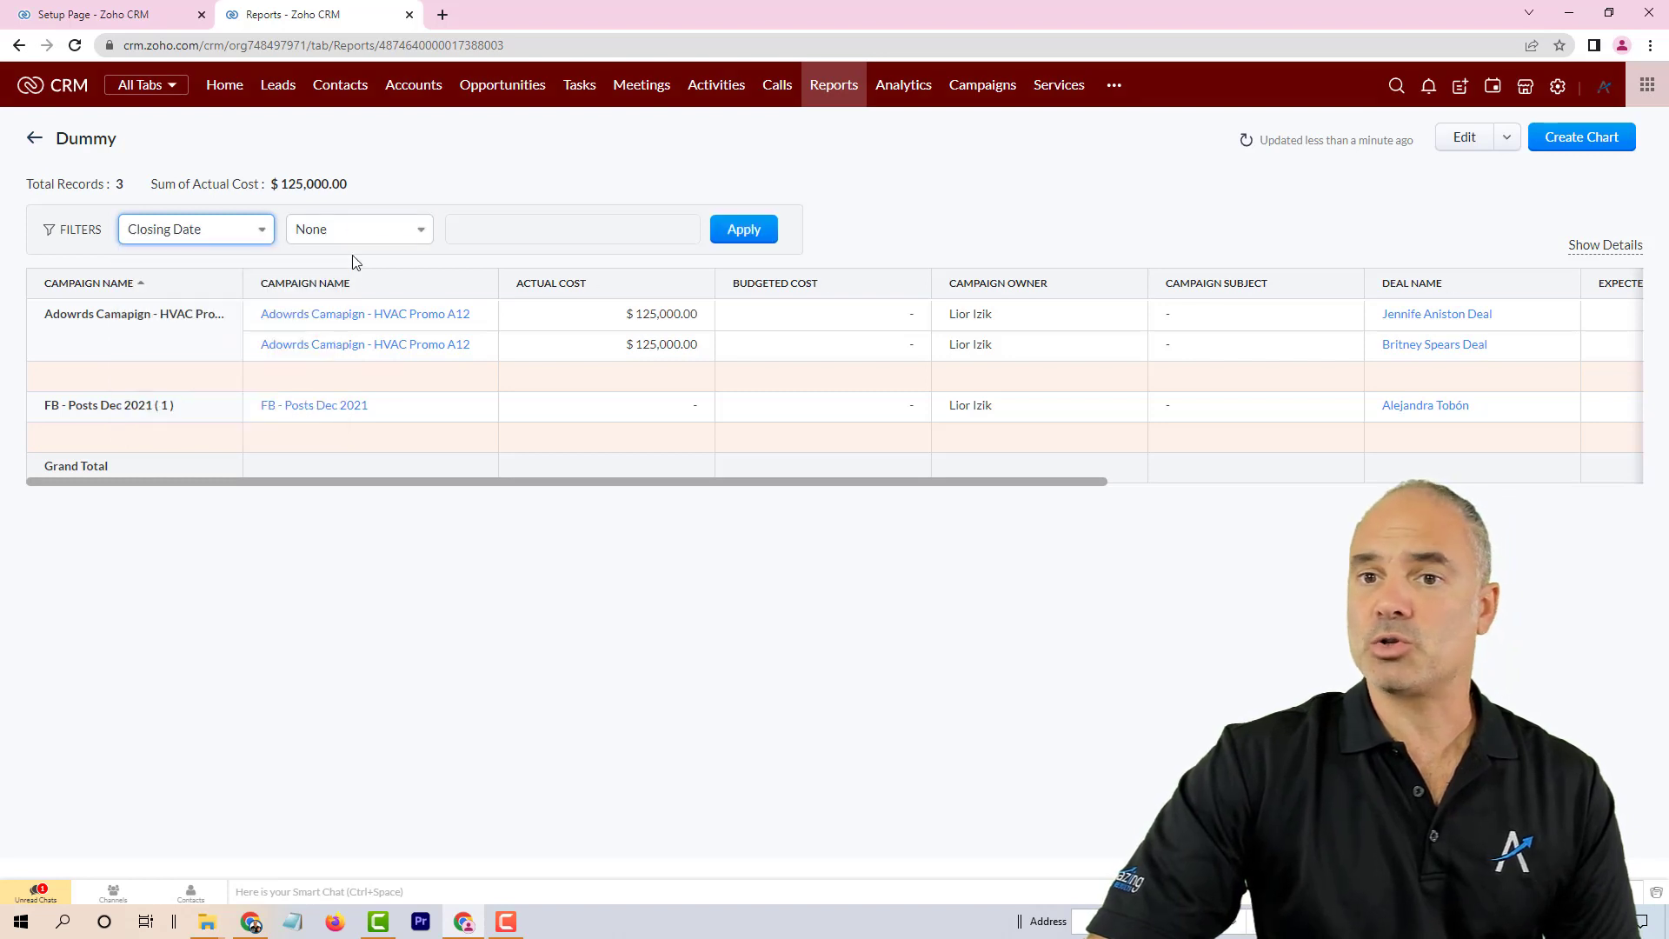
{"action": "left_click", "coordinate": [356, 229]}
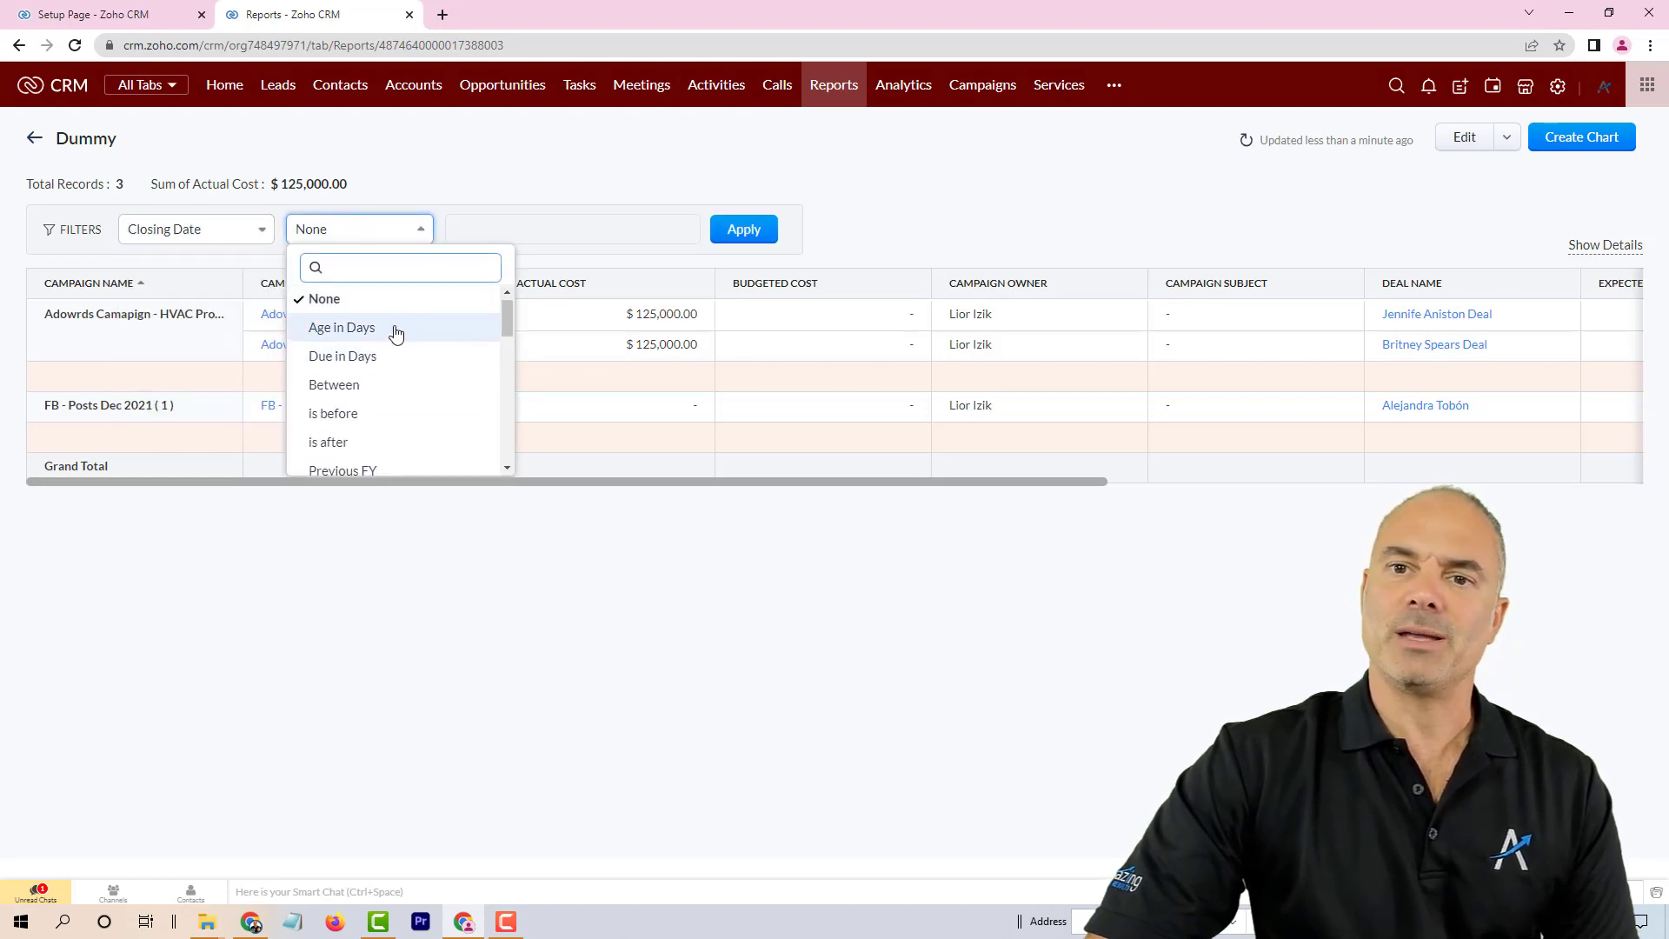
{"action": "scroll", "coordinate": [393, 326], "scroll_direction": "down", "scroll_amount": 2}
{"action": "scroll", "coordinate": [374, 331], "scroll_direction": "down", "scroll_amount": 3}
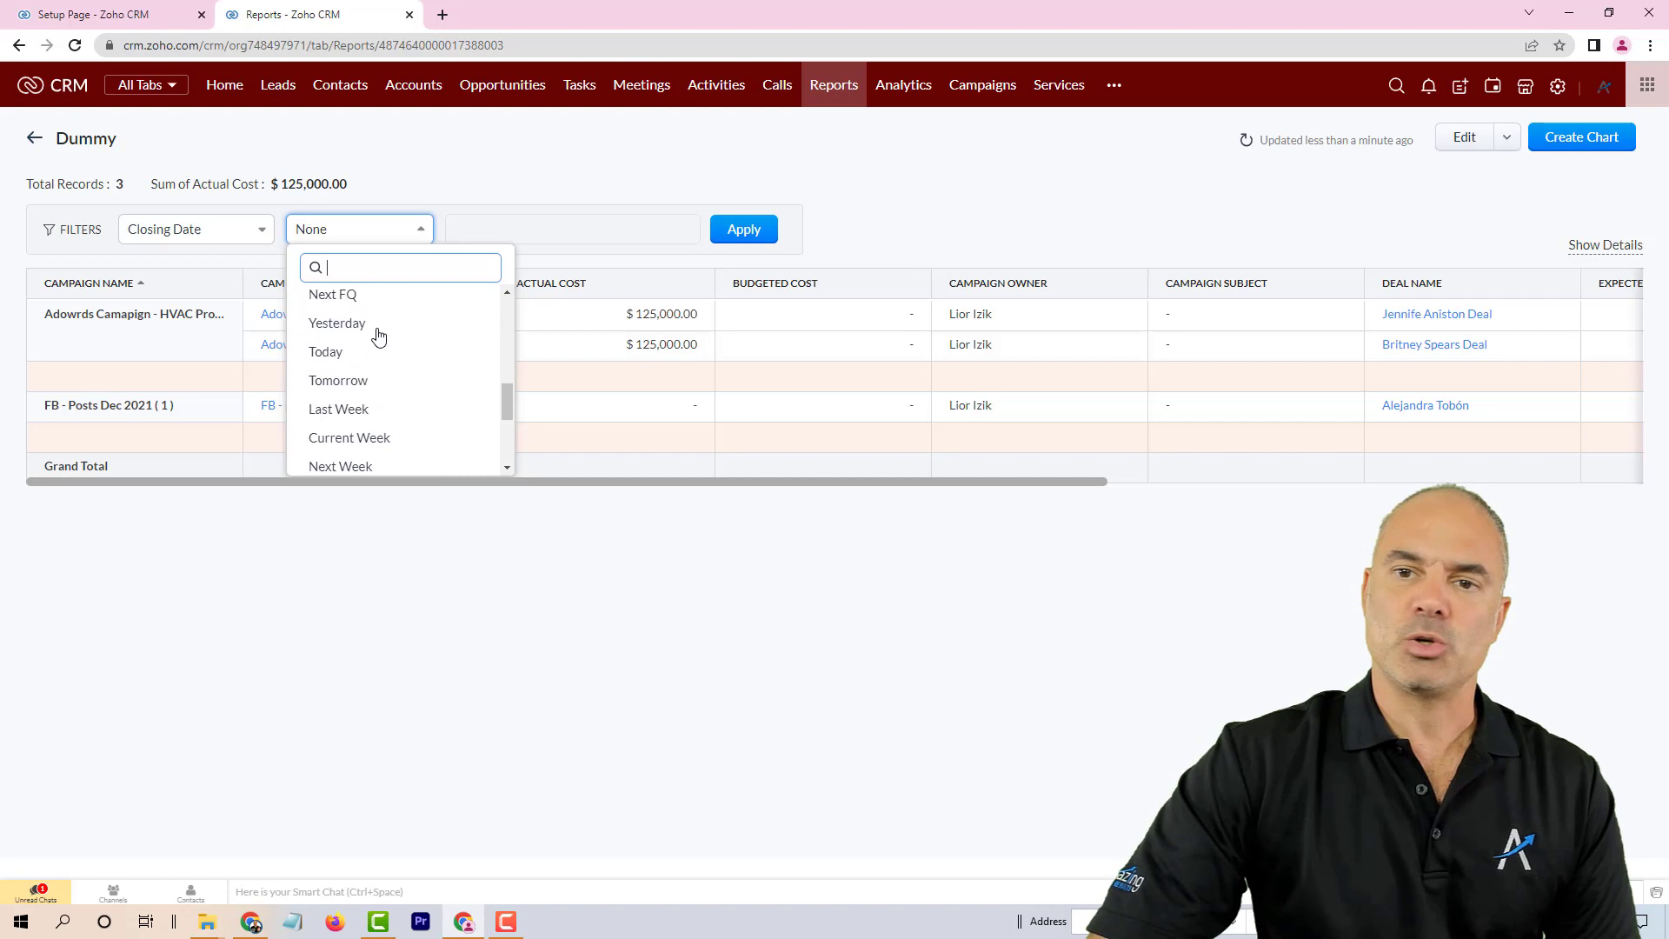
{"action": "left_click", "coordinate": [638, 150]}
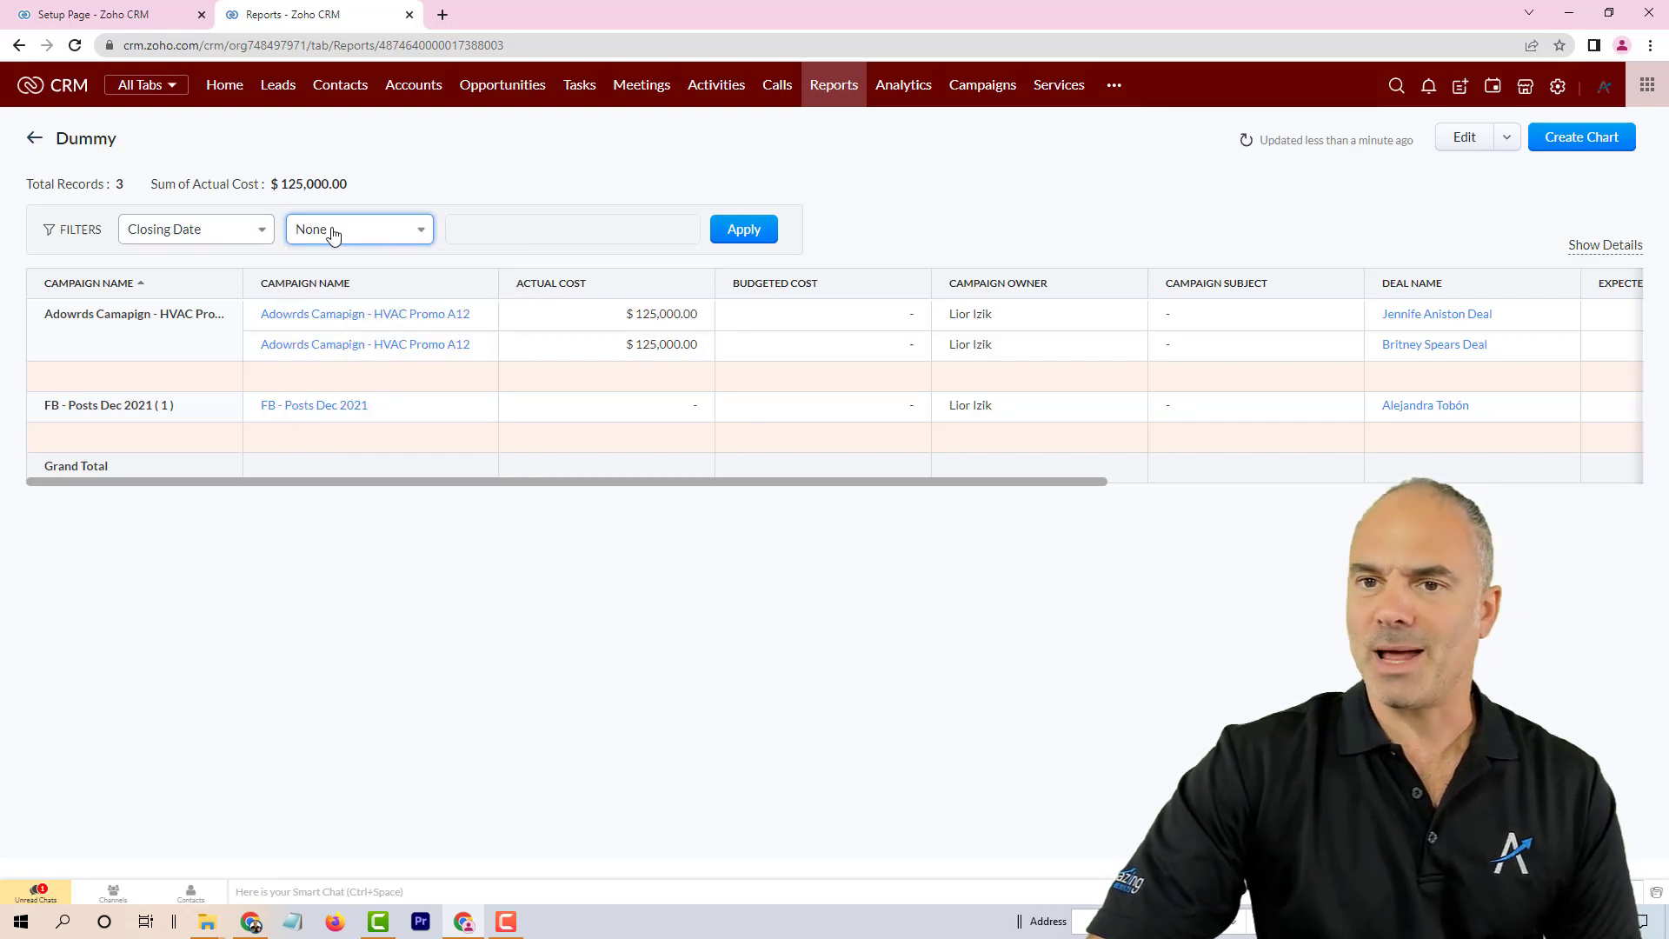
- Add a line chart of Record Count by Campaign Name, after briefly trying a pie chart
{"action": "left_click", "coordinate": [1594, 142]}
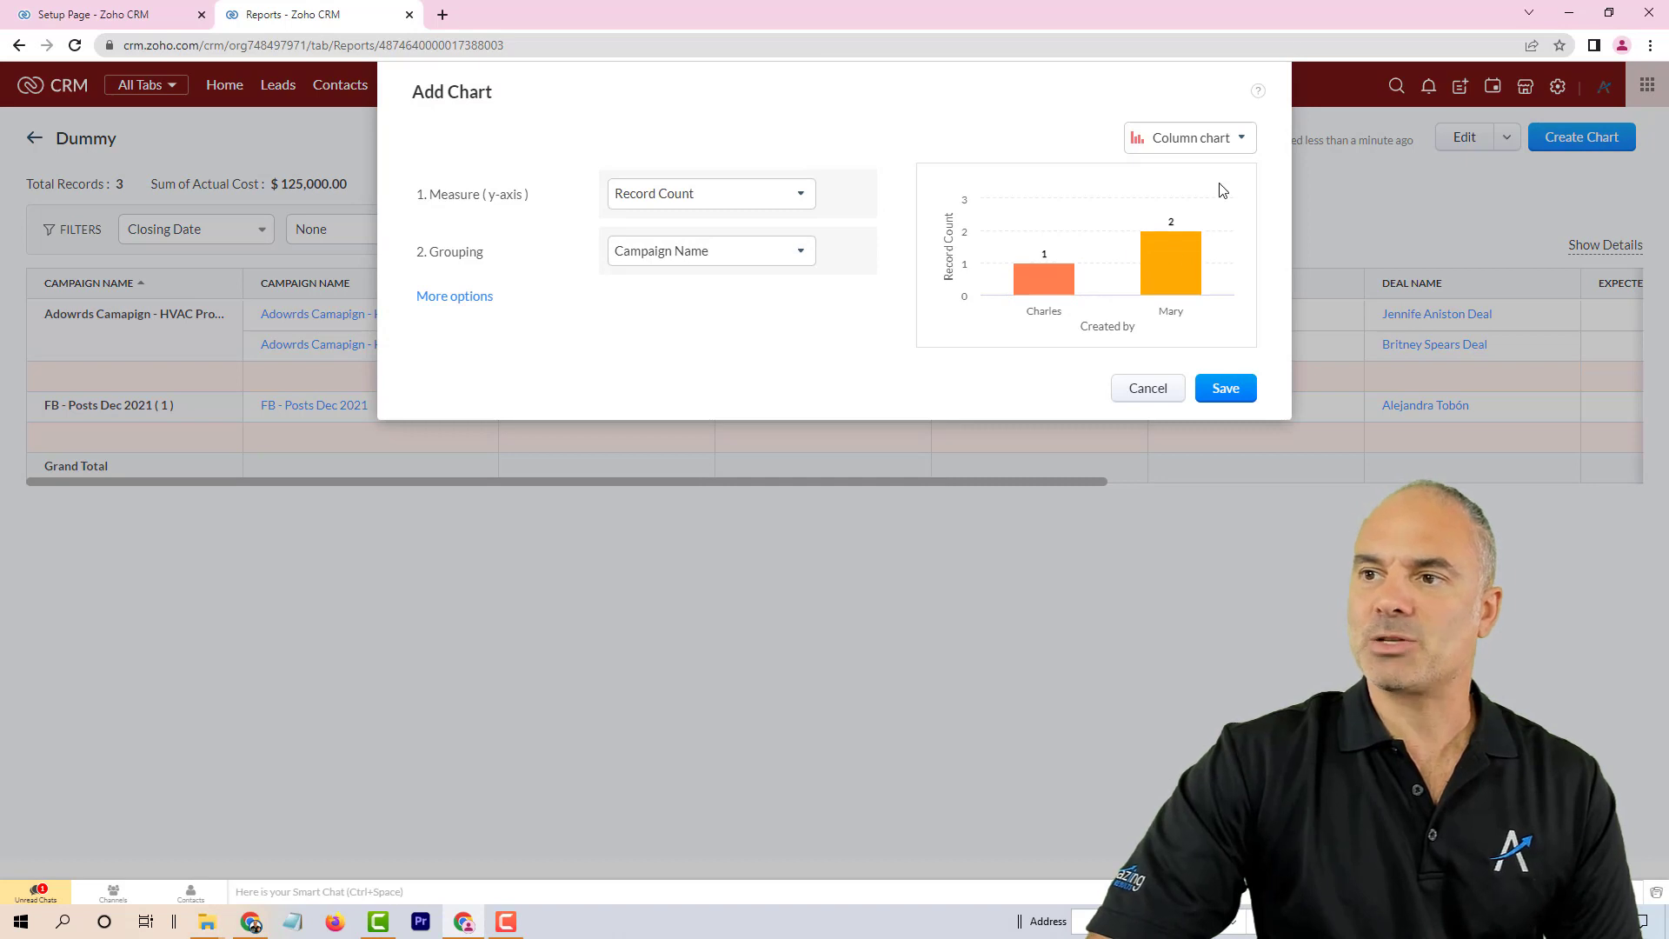
{"action": "left_click", "coordinate": [1190, 141]}
{"action": "left_click", "coordinate": [1200, 252]}
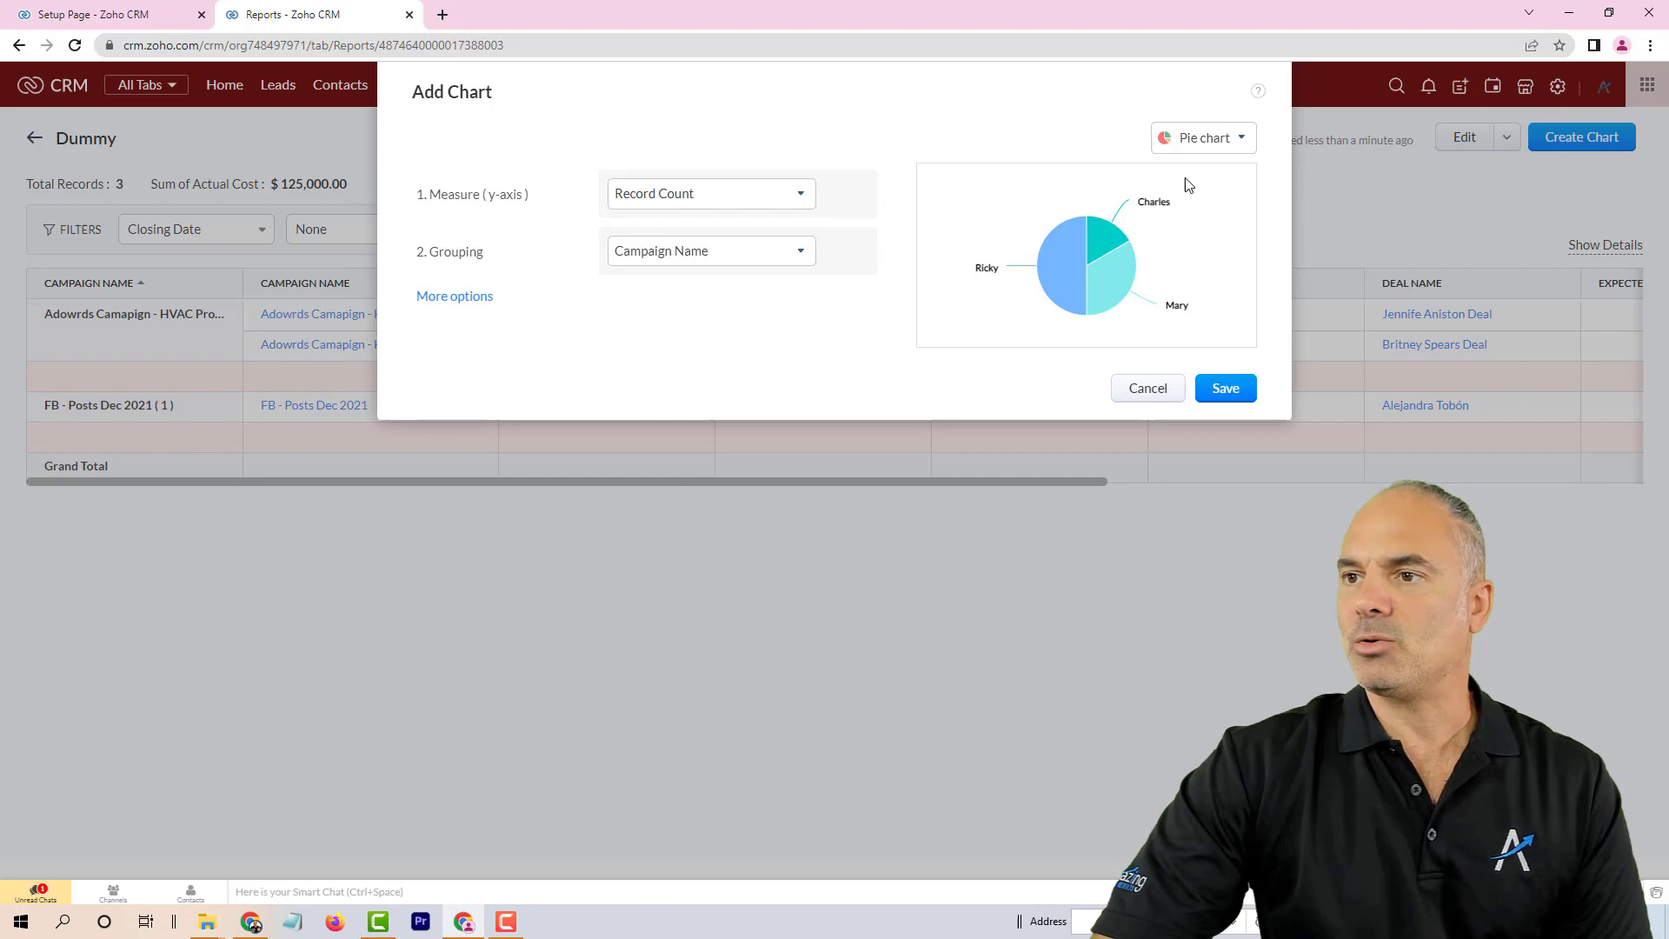
{"action": "left_click", "coordinate": [1221, 141]}
{"action": "left_click", "coordinate": [1217, 313]}
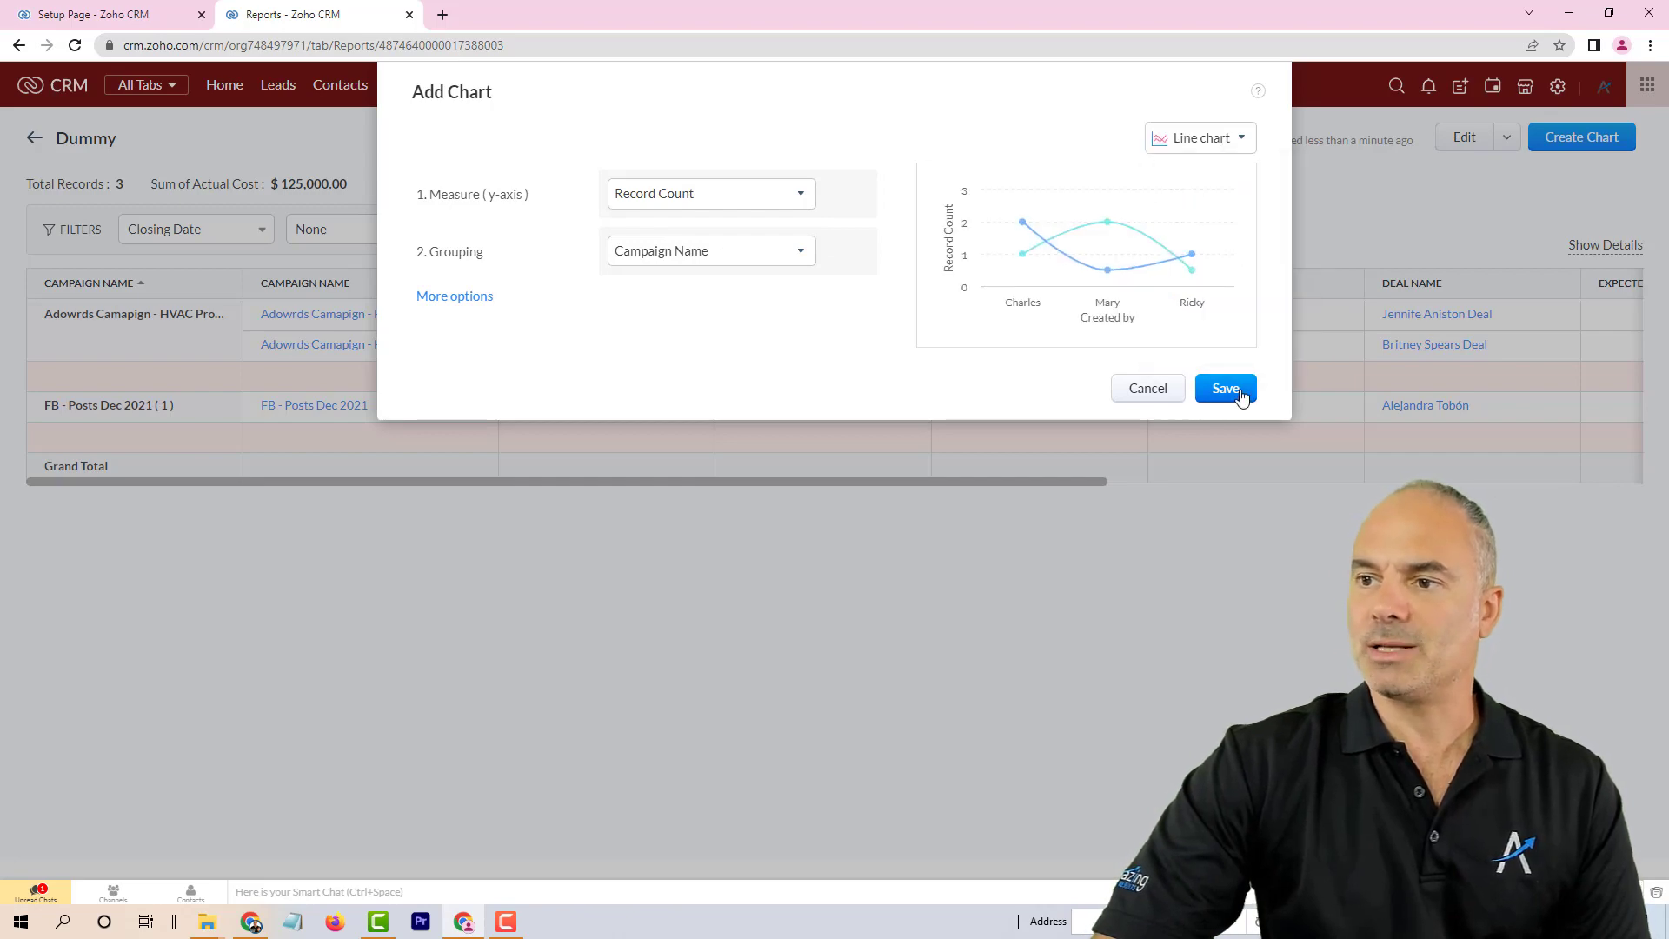
{"action": "left_click", "coordinate": [1226, 388]}
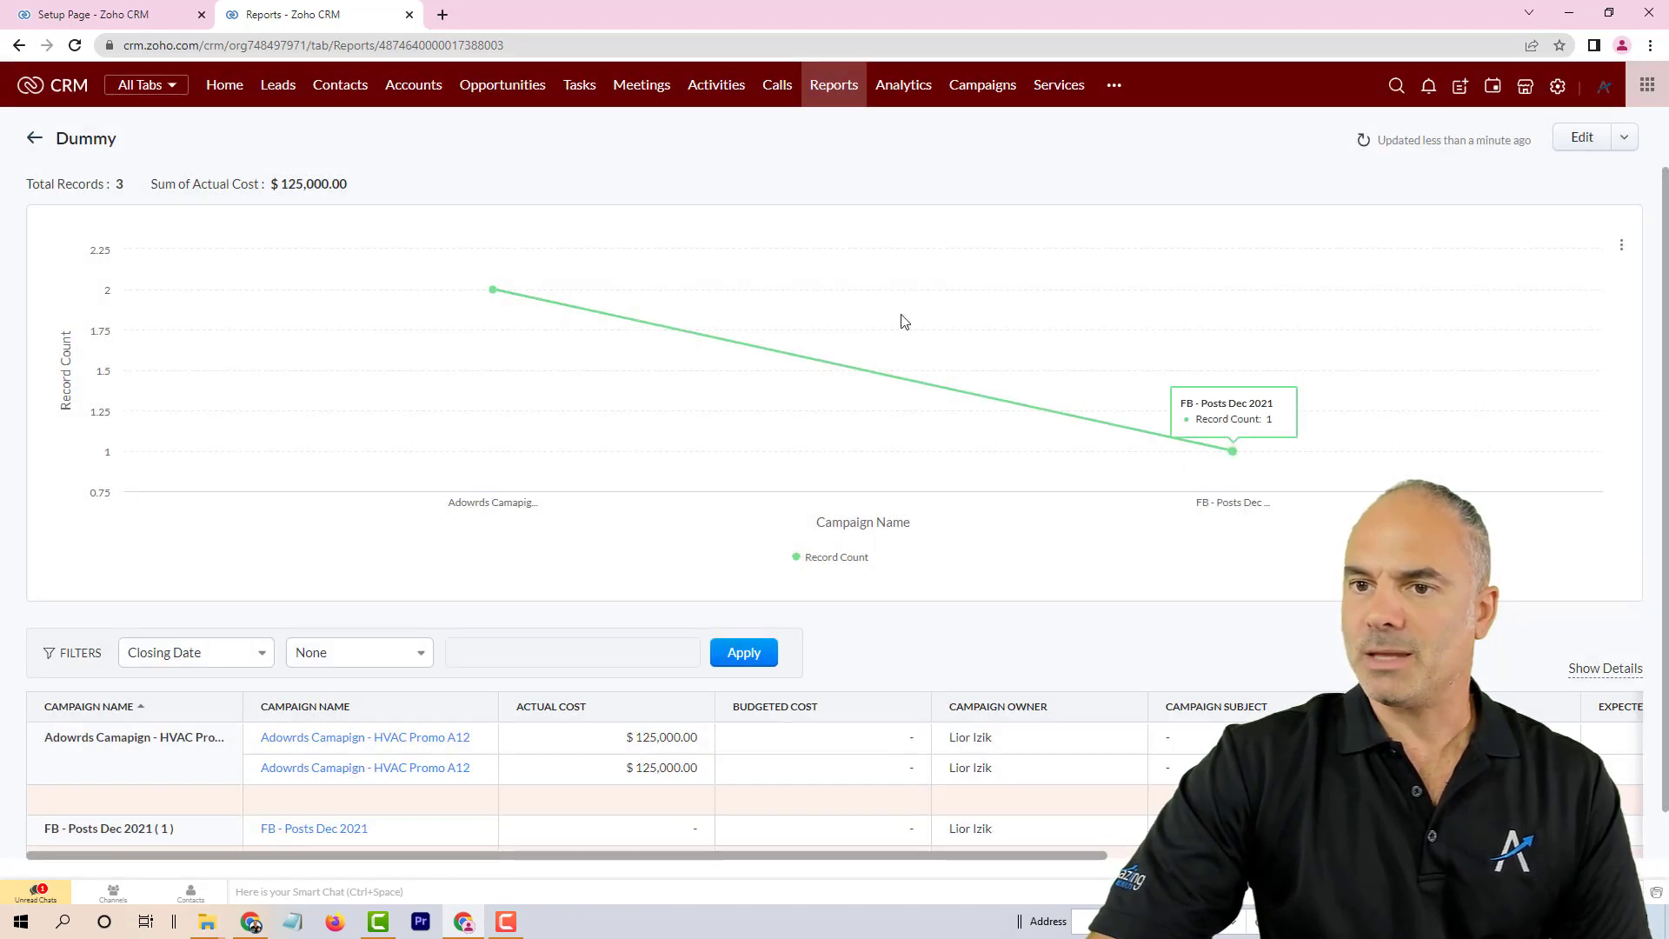
{"action": "scroll", "coordinate": [733, 414], "scroll_direction": "down", "scroll_amount": 1}
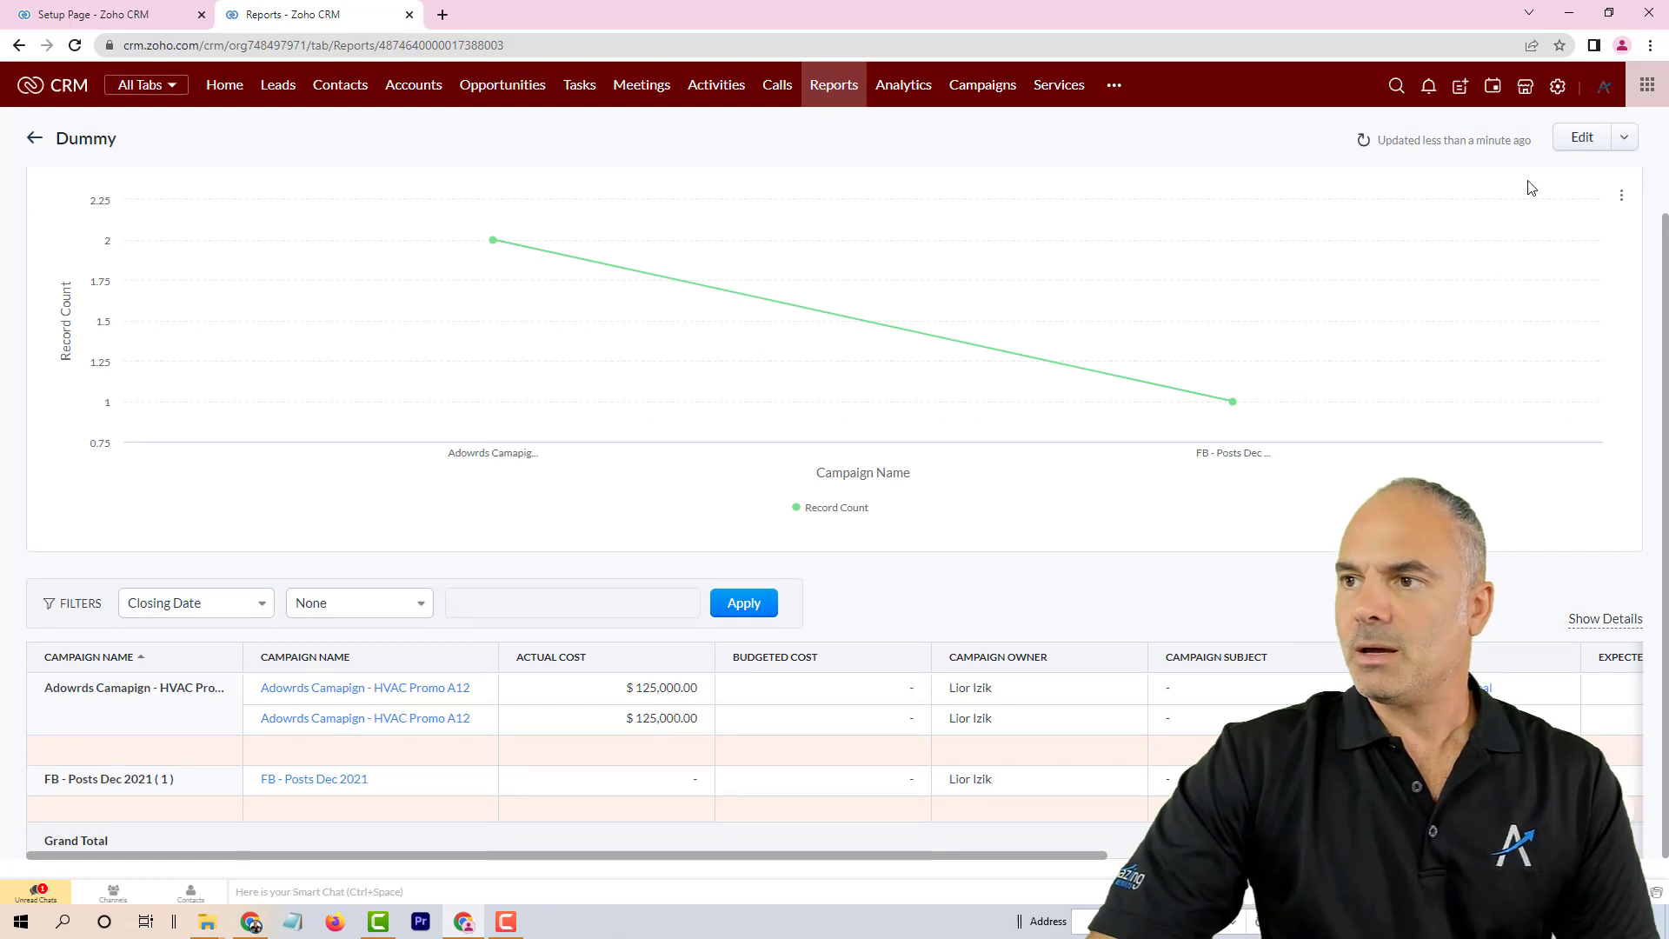
{"action": "left_click", "coordinate": [1622, 141]}
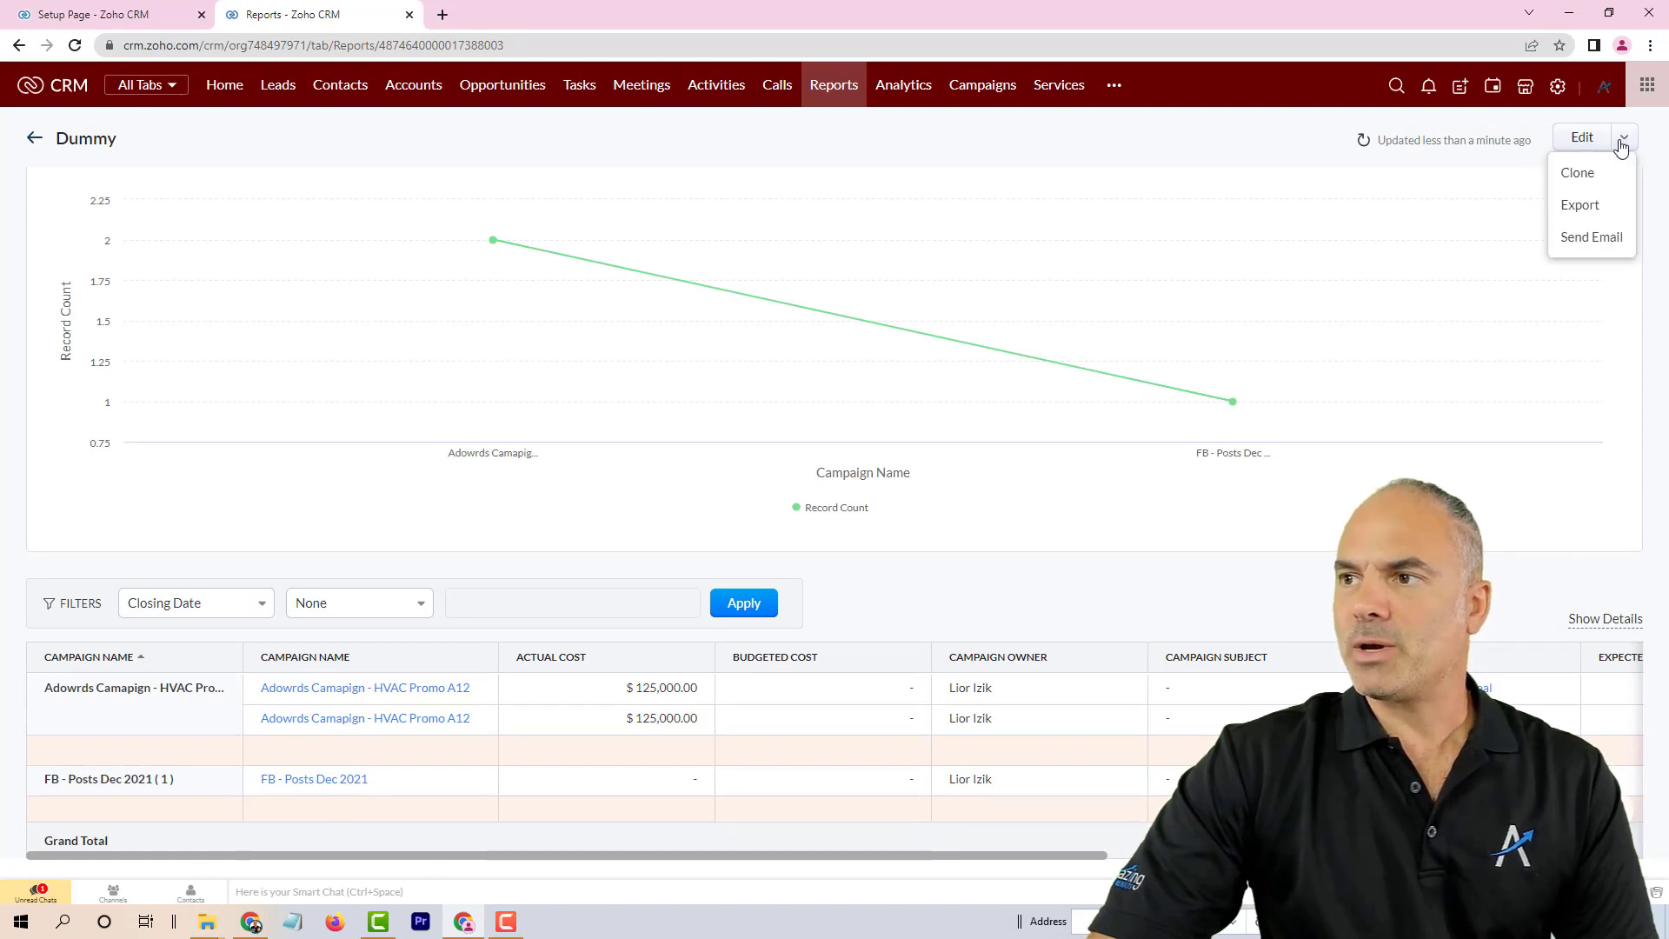
{"action": "left_click", "coordinate": [1598, 209]}
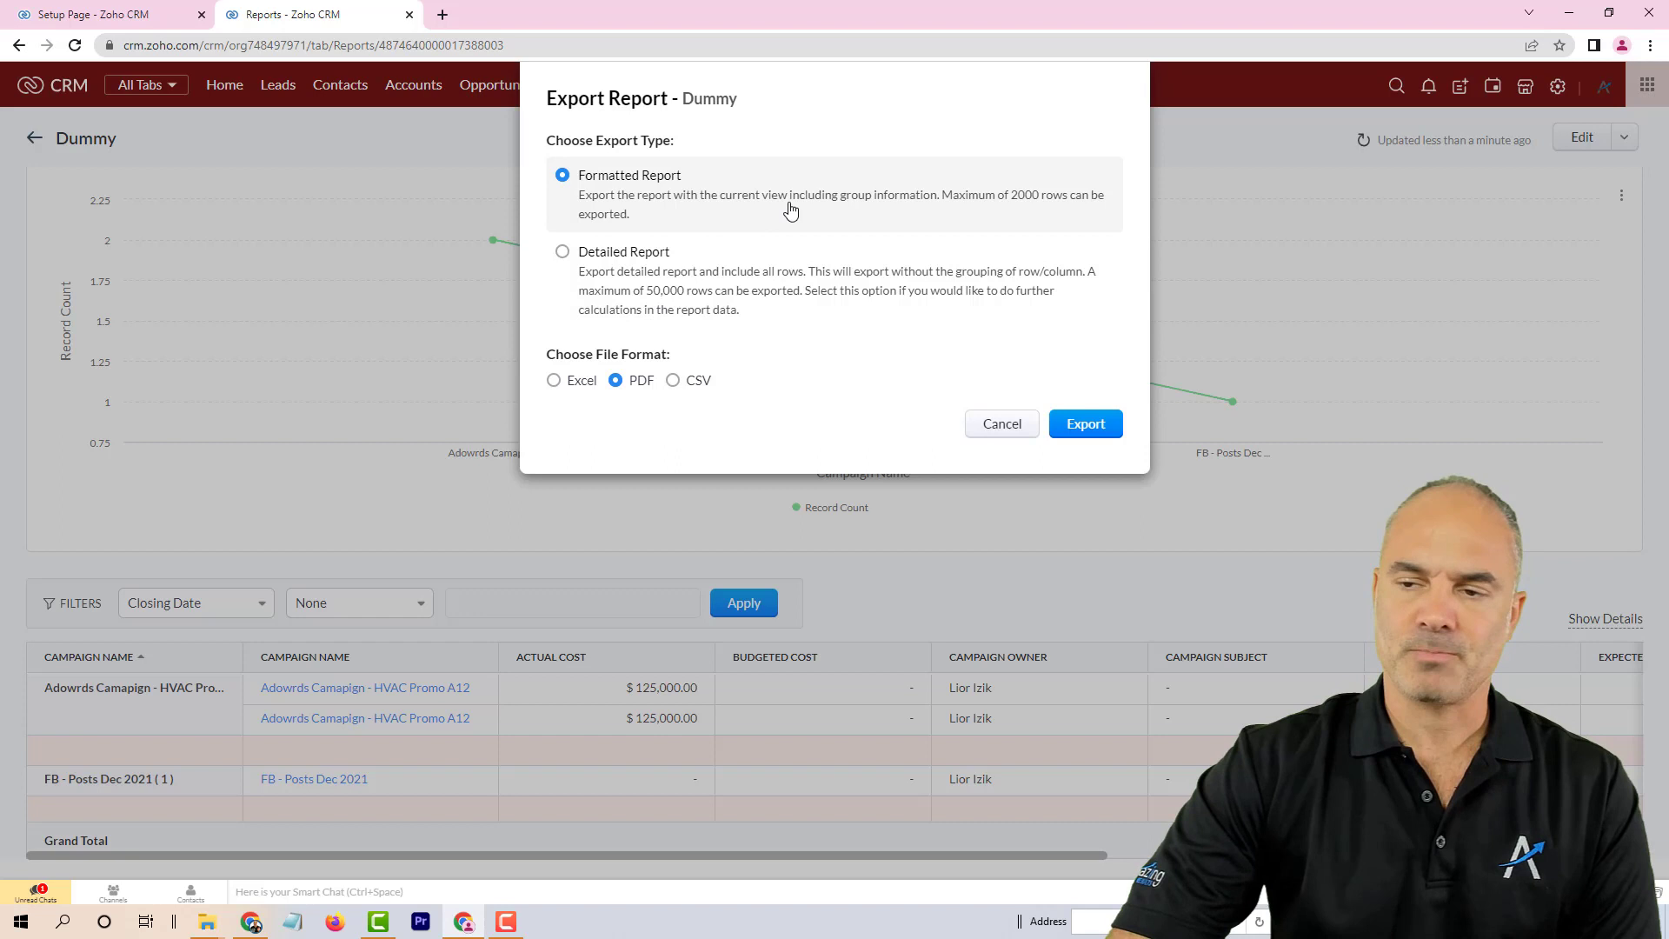
{"action": "left_click", "coordinate": [1001, 425]}
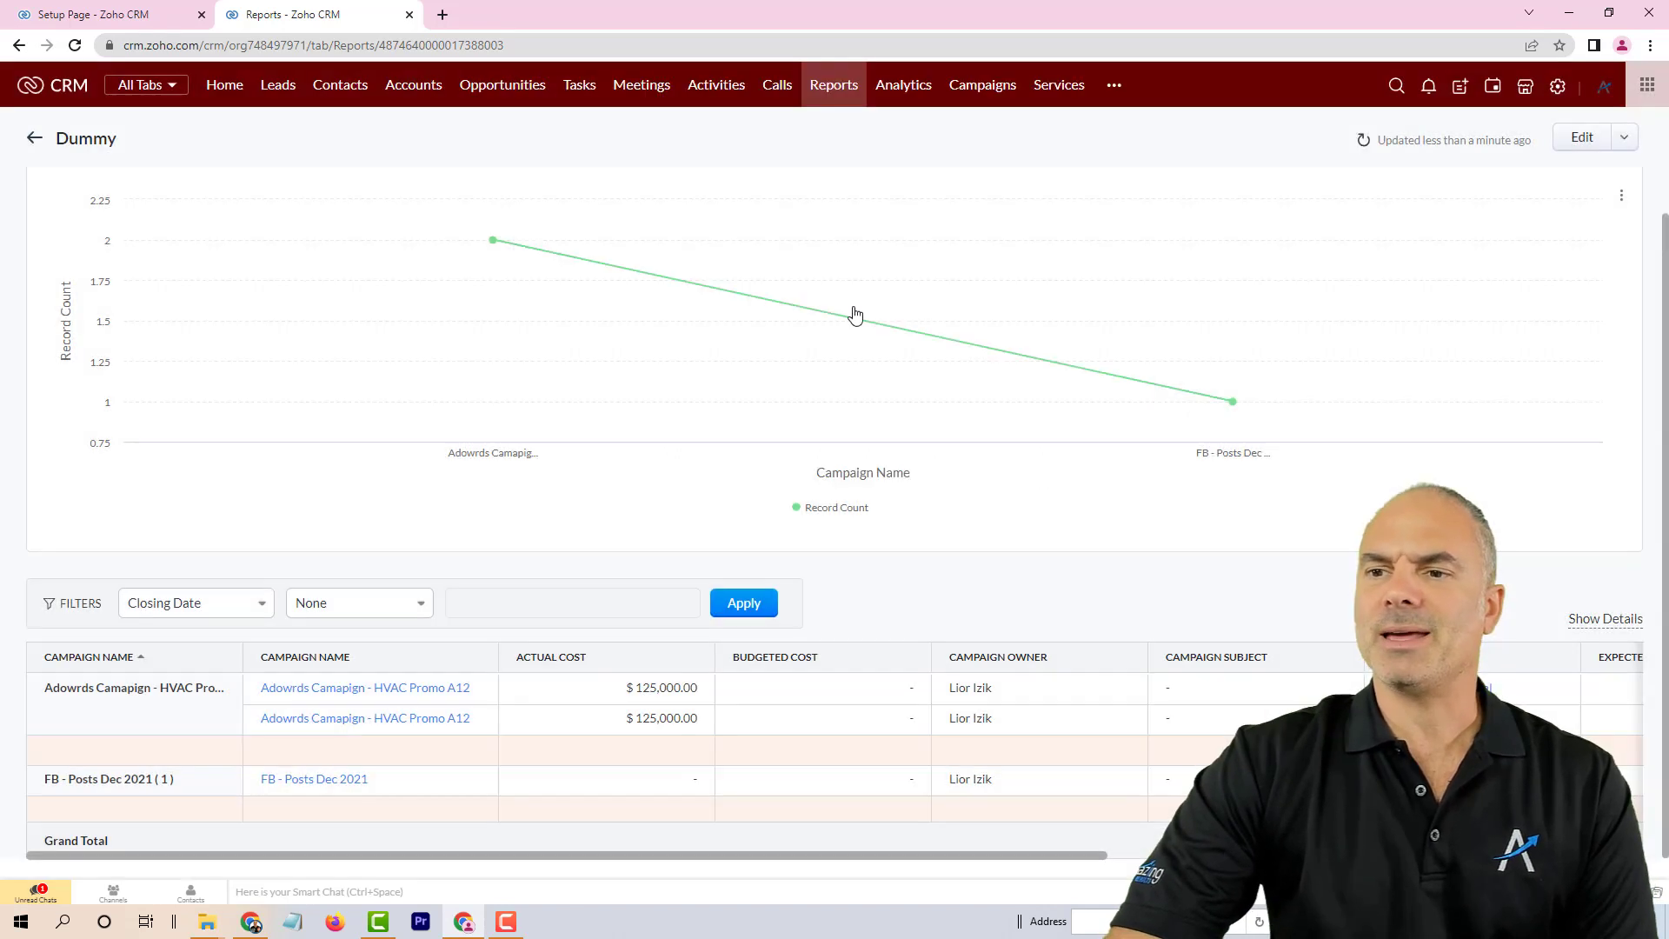